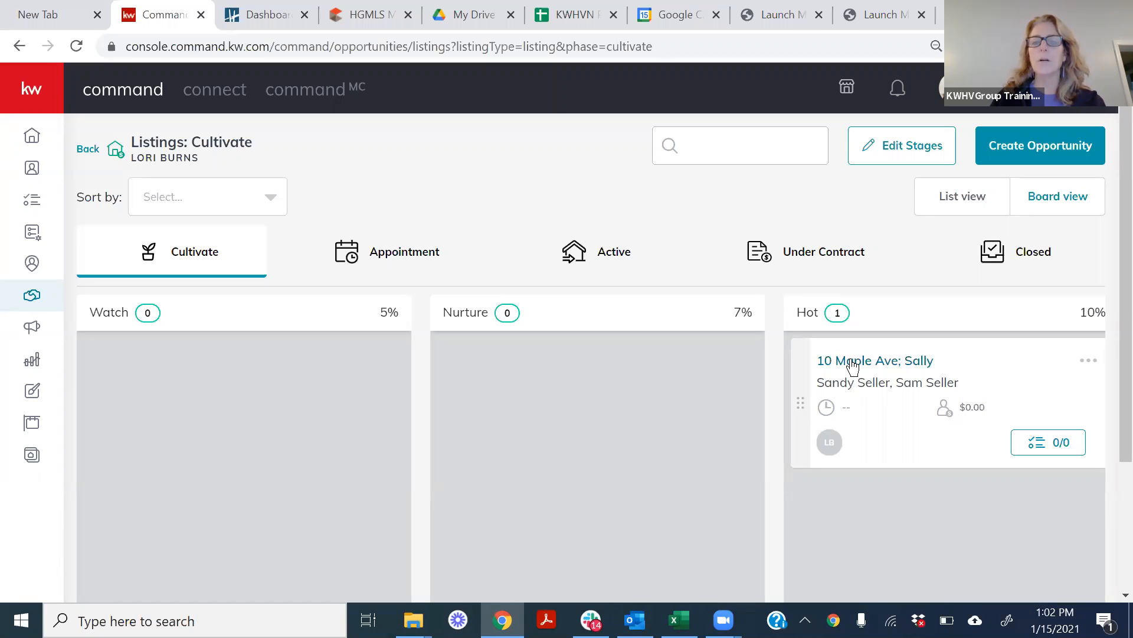
Open the listing opportunity in the Hot stage of the Cultivate phase and view its details.
{"action": "left_click", "coordinate": [851, 361]}
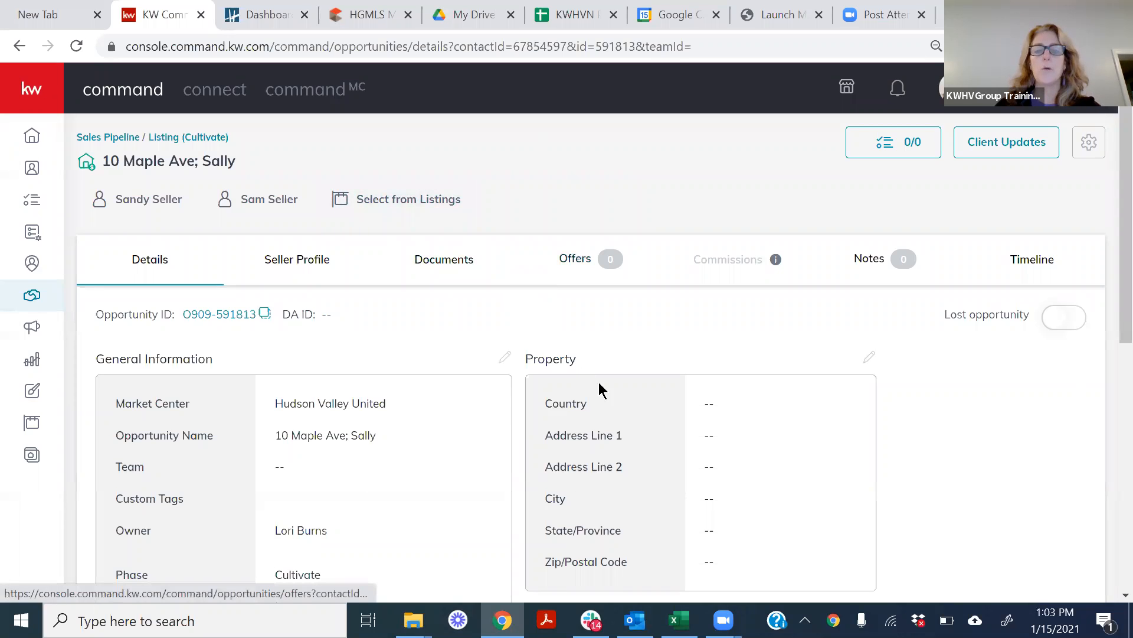
{"action": "scroll", "coordinate": [1105, 211], "scroll_direction": "down", "scroll_amount": 1}
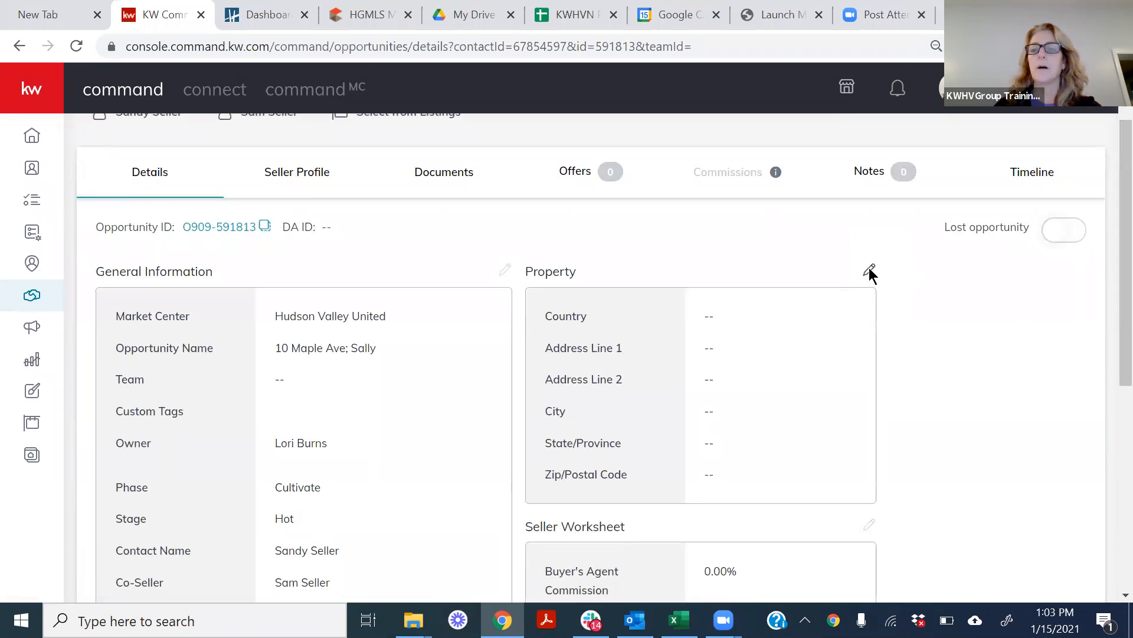
{"action": "left_click", "coordinate": [870, 271]}
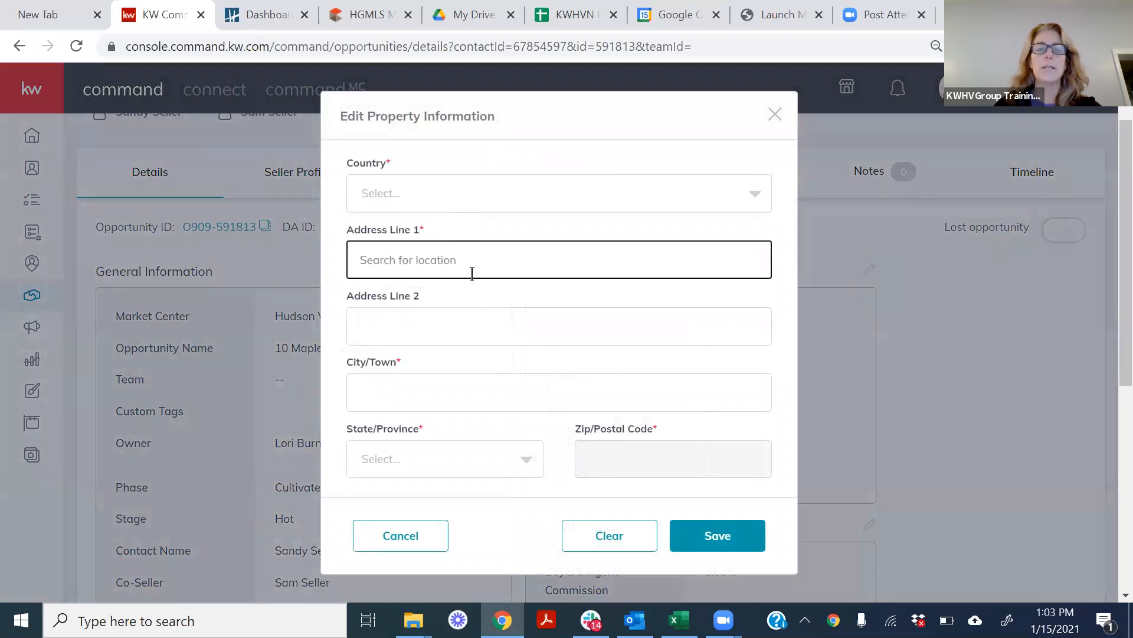
{"action": "left_click", "coordinate": [773, 114]}
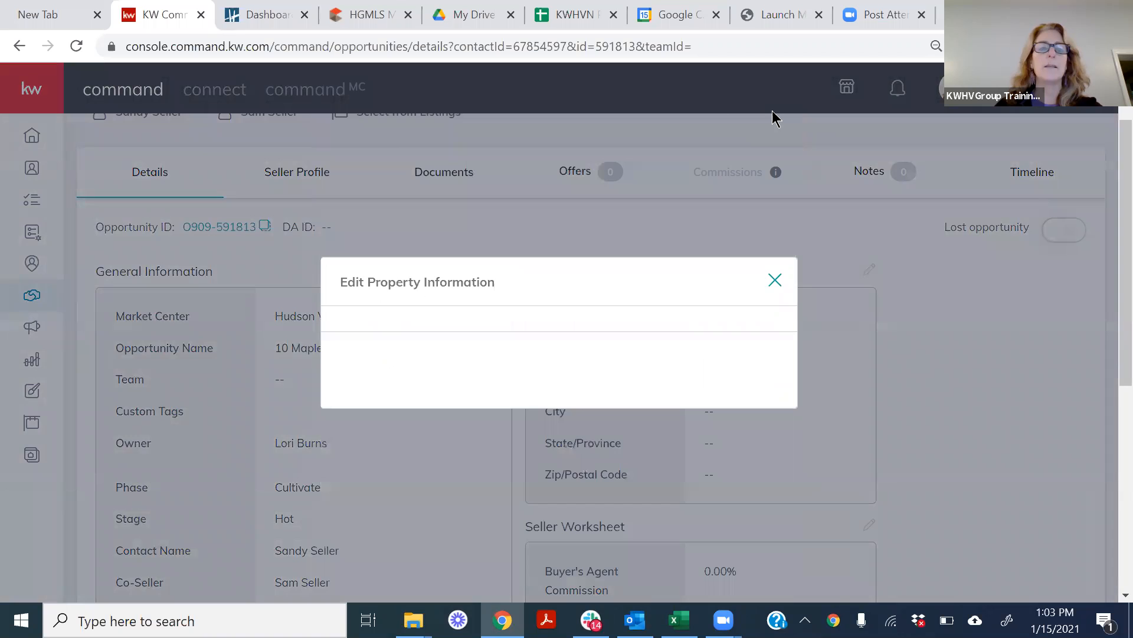
{"action": "scroll", "coordinate": [1105, 267], "scroll_direction": "up", "scroll_amount": 2}
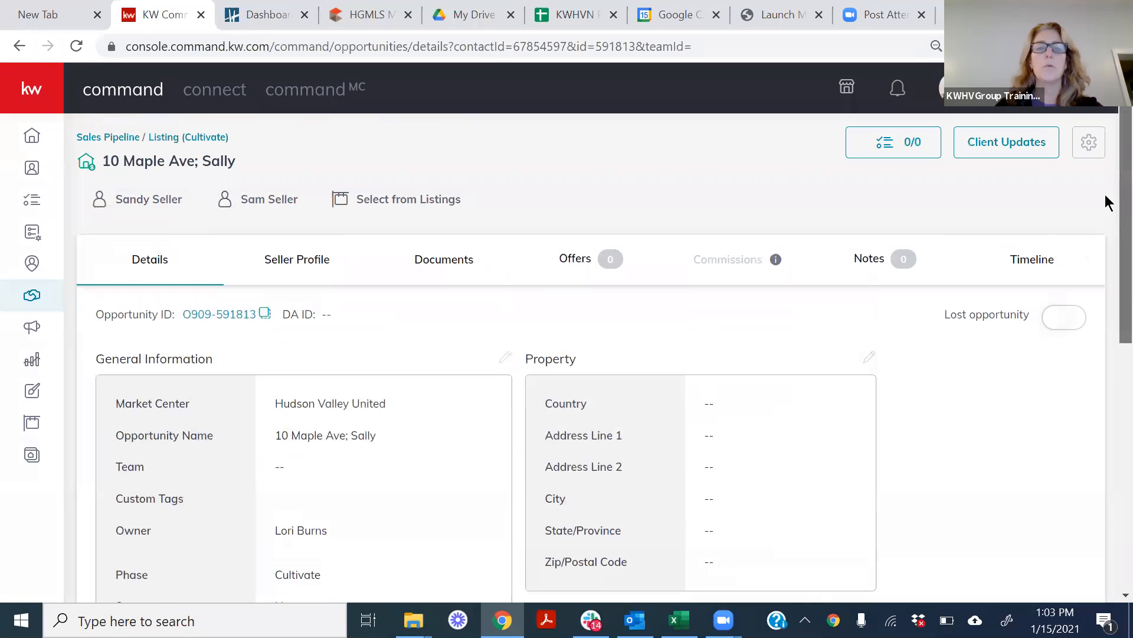
Try to find a listing to link by showing All Listings and entering a street address, and close the listing selector.
{"action": "left_click", "coordinate": [392, 199]}
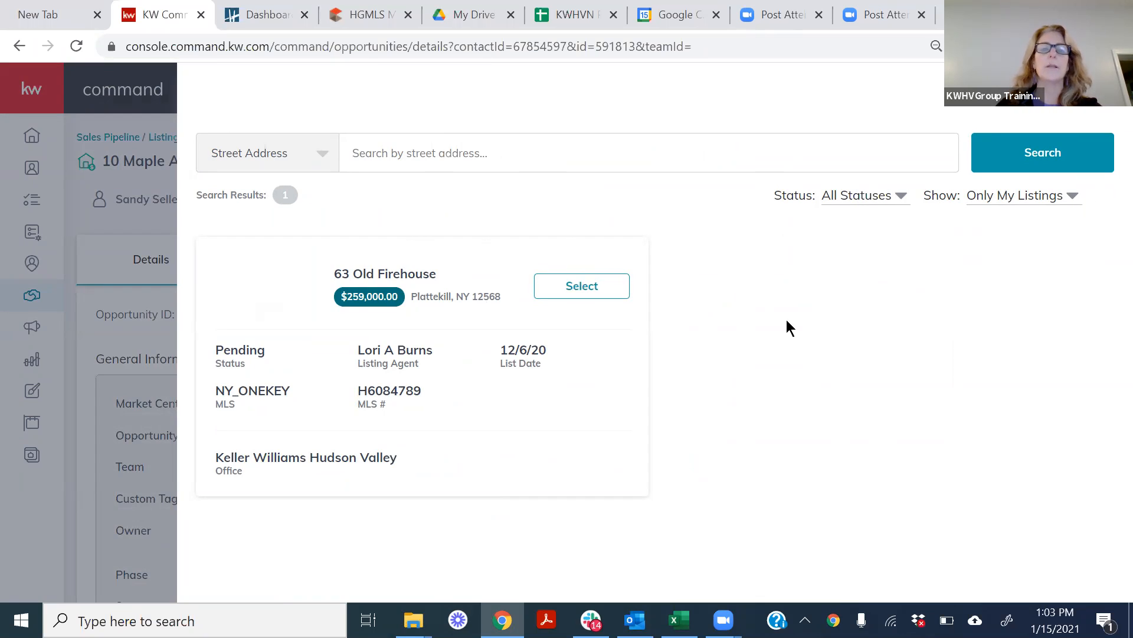
{"action": "left_click", "coordinate": [1073, 199]}
{"action": "left_click", "coordinate": [1043, 225]}
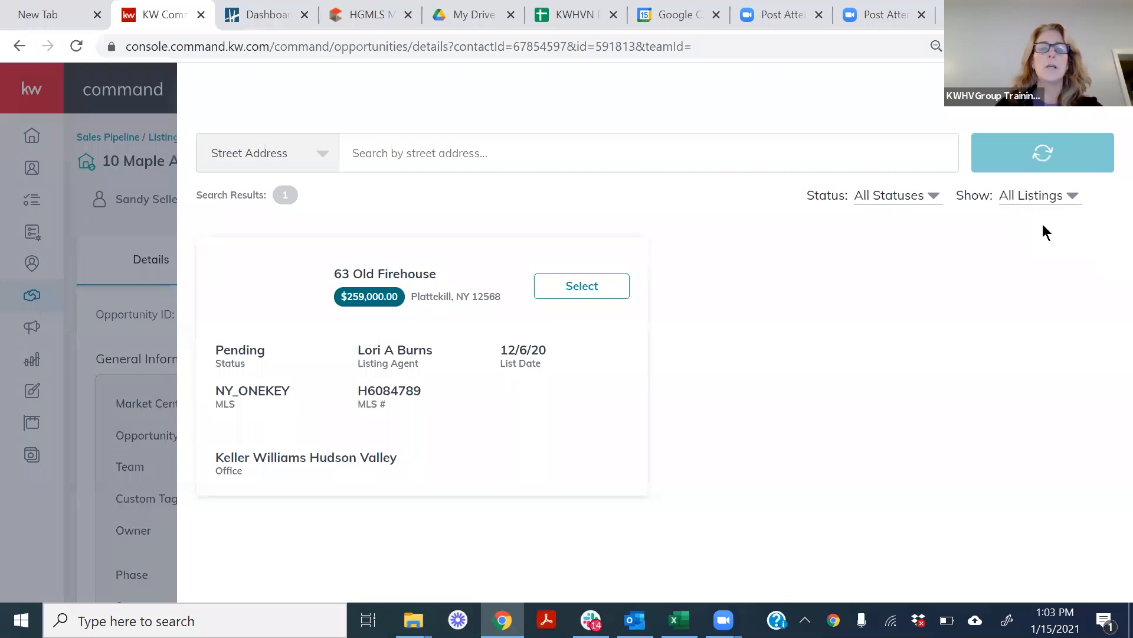
{"action": "left_click", "coordinate": [438, 156]}
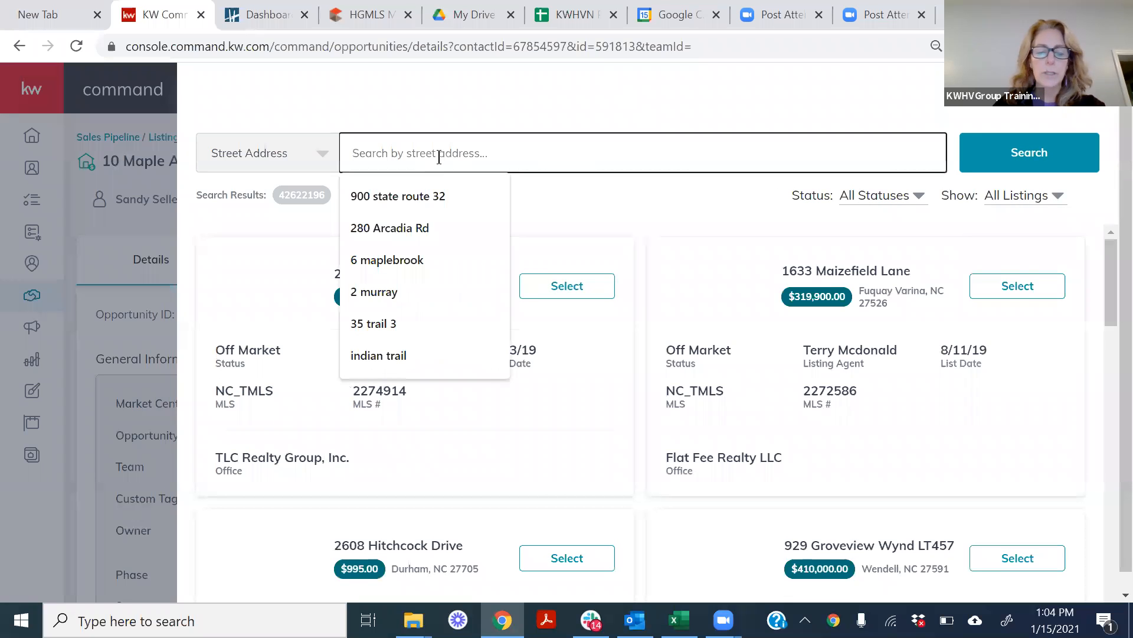
{"action": "type", "text": "10 me"}
{"action": "key", "text": "BackSpace"}
{"action": "type", "text": "ain"}
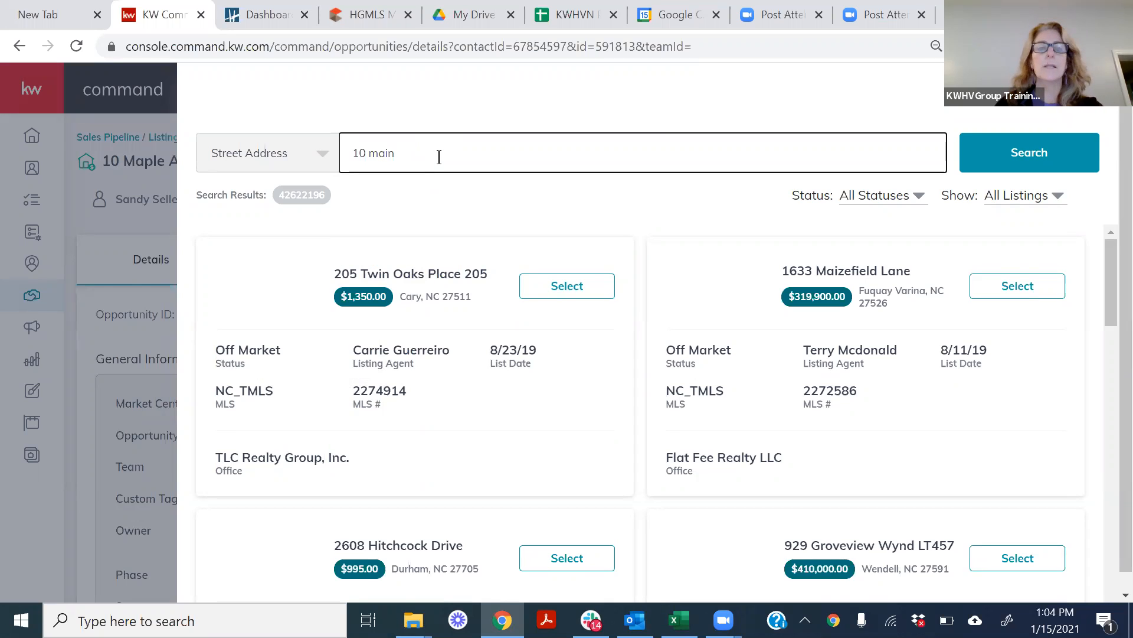
{"action": "type", "text": " st"}
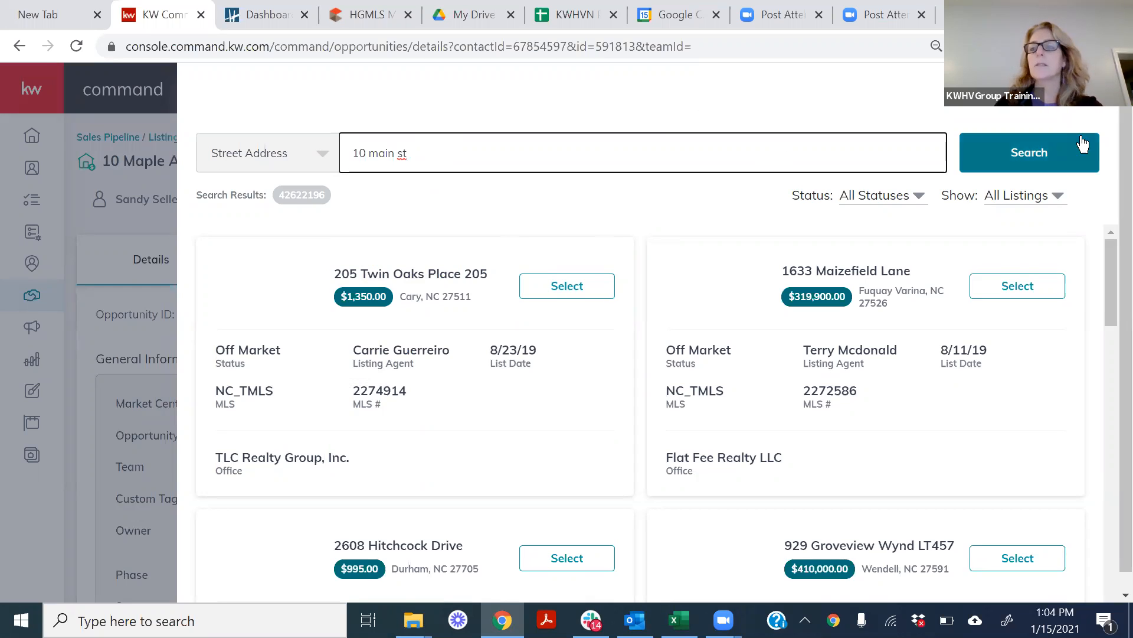
{"action": "left_click", "coordinate": [1090, 89]}
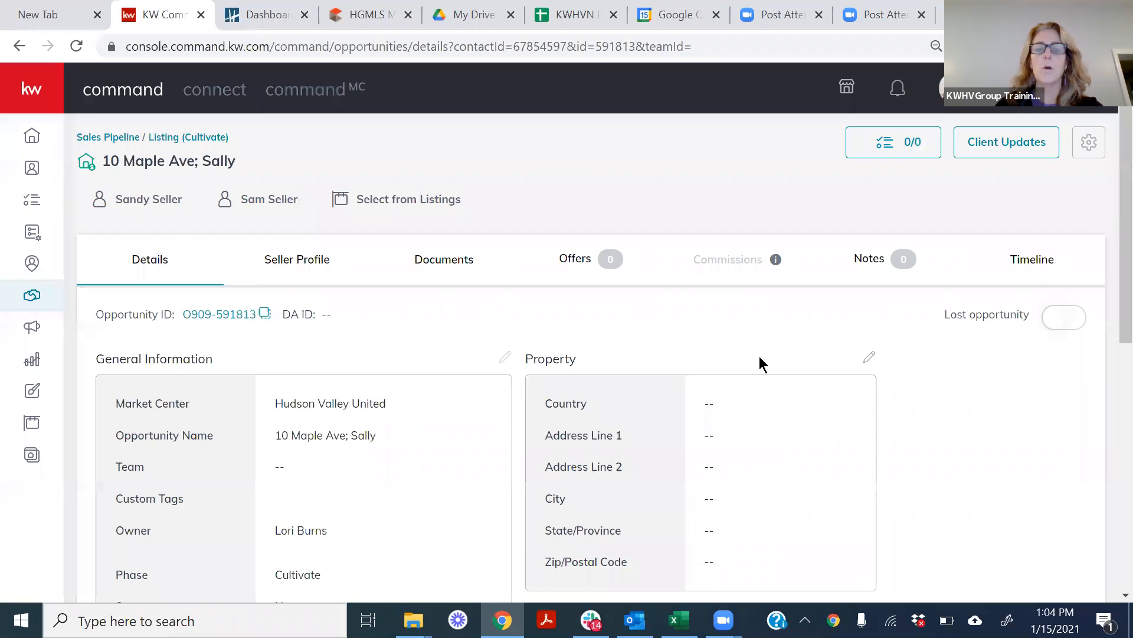
Fill in the opportunity's property information with a street address, using the second suggested match, and save it.
{"action": "left_click", "coordinate": [870, 357]}
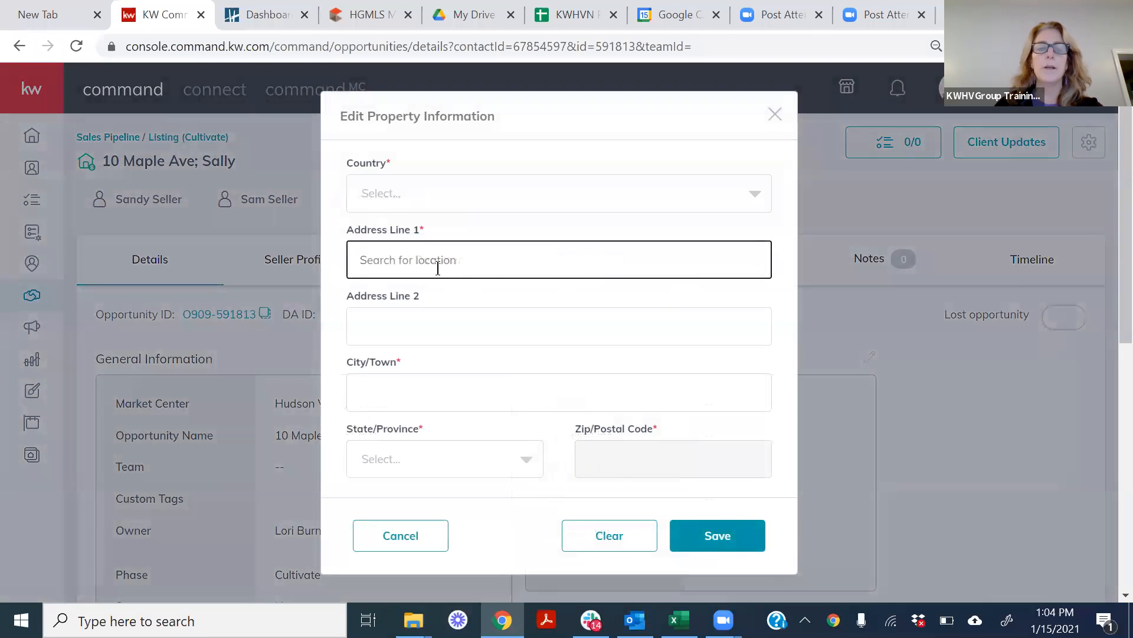
{"action": "type", "text": "10 Main St"}
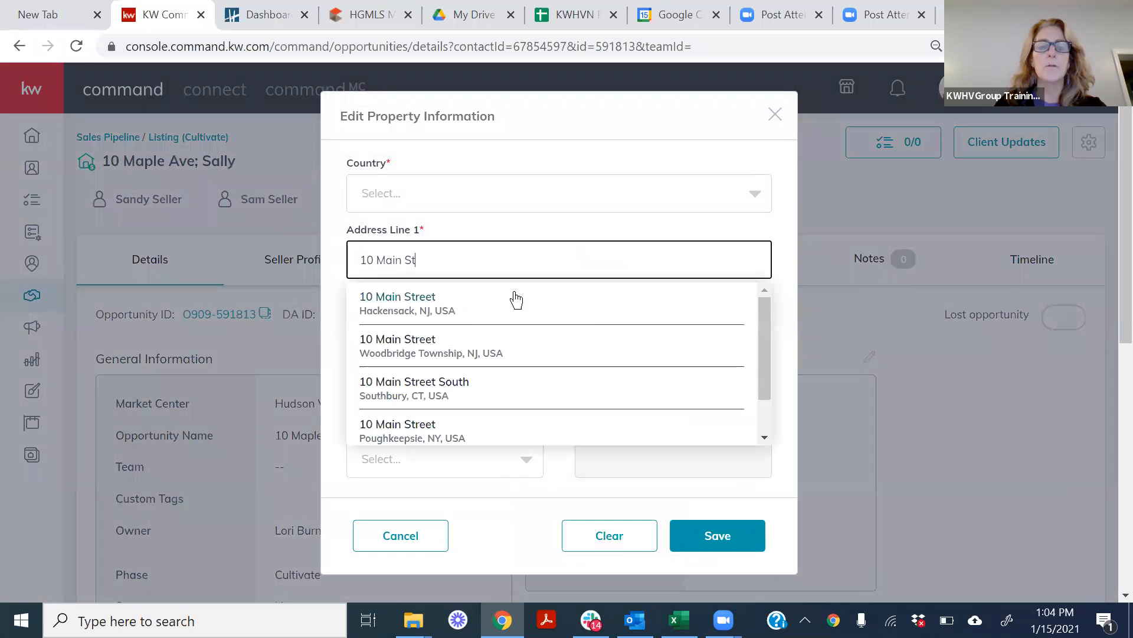
{"action": "left_click", "coordinate": [437, 355]}
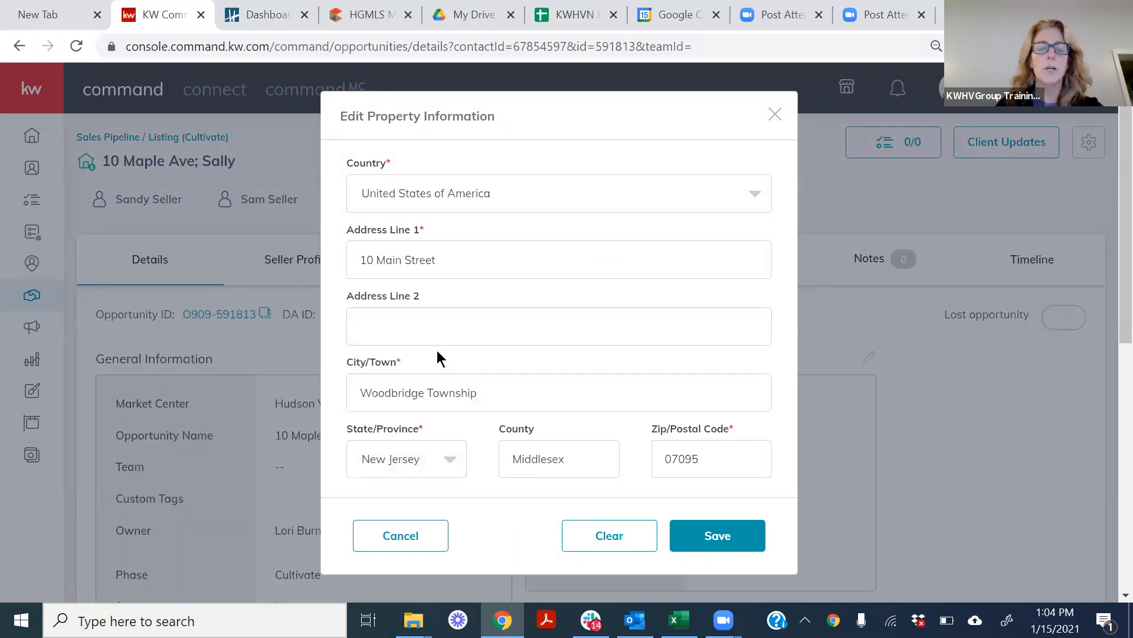
{"action": "left_click", "coordinate": [701, 503]}
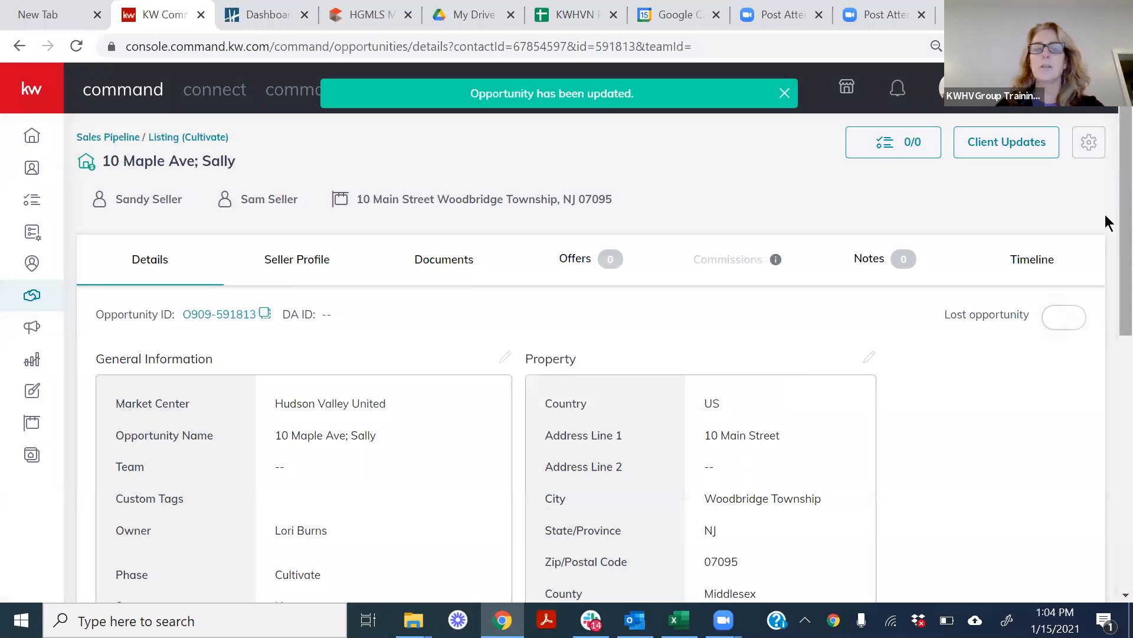
Look through the opportunity's Offers, Details, Seller Profile and Documents sections.
{"action": "scroll", "coordinate": [1105, 223], "scroll_direction": "down", "scroll_amount": 1}
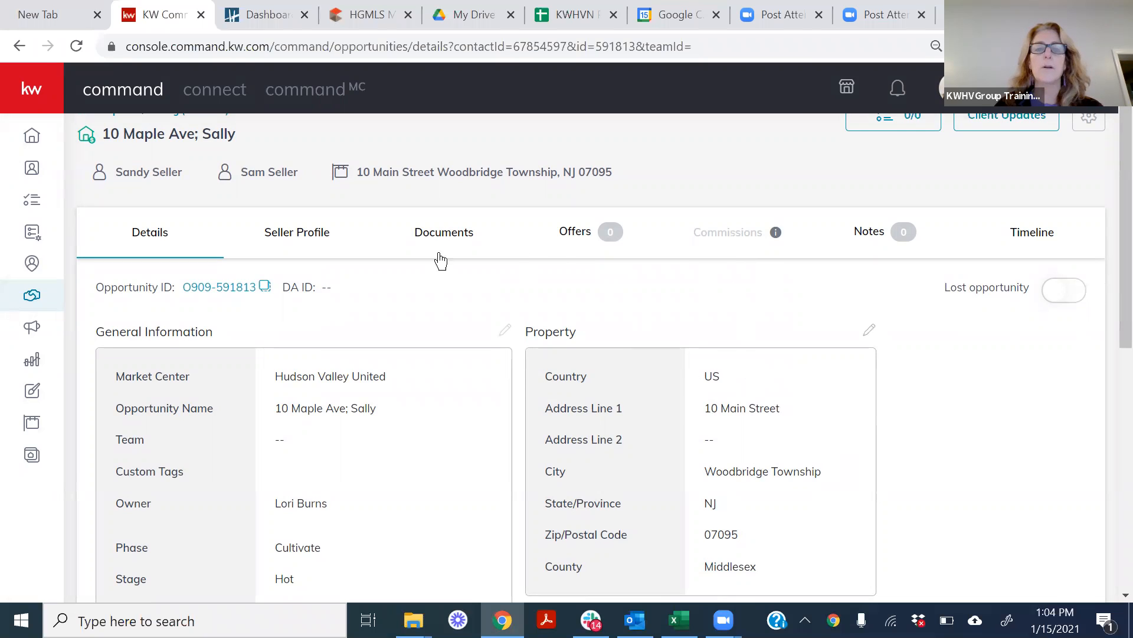
{"action": "left_click", "coordinate": [572, 233]}
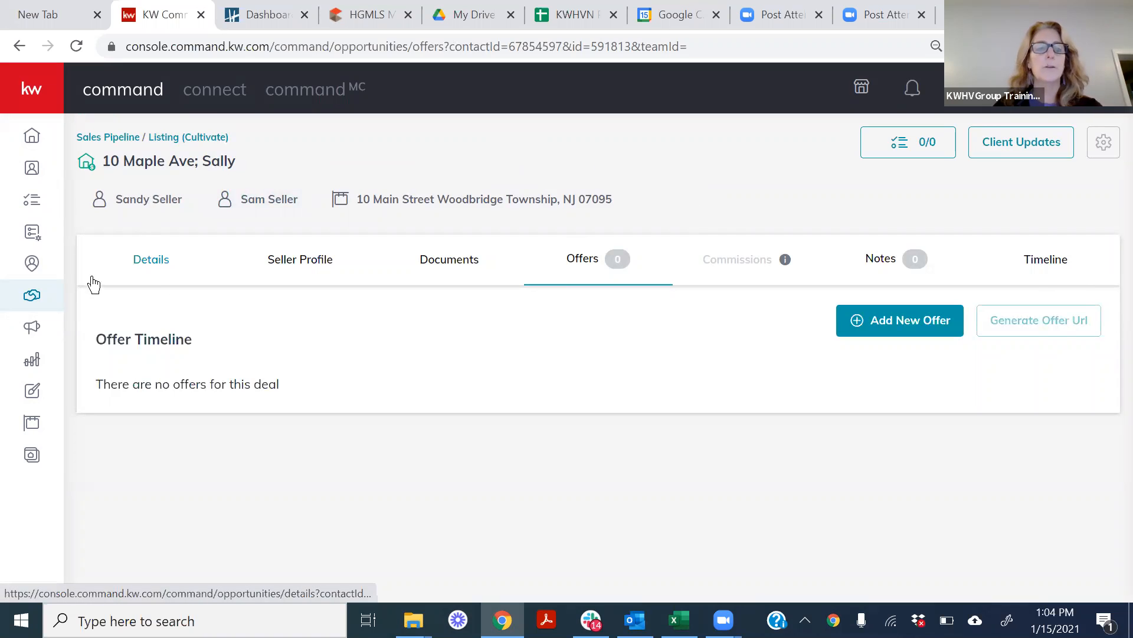
{"action": "left_click", "coordinate": [151, 264]}
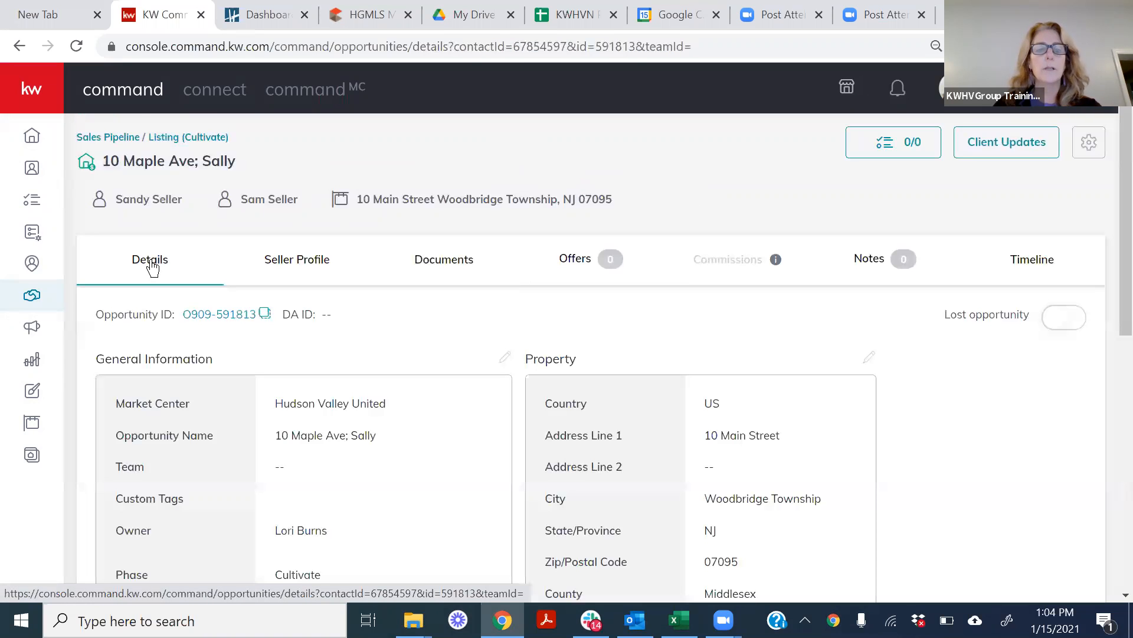
{"action": "left_click", "coordinate": [294, 263]}
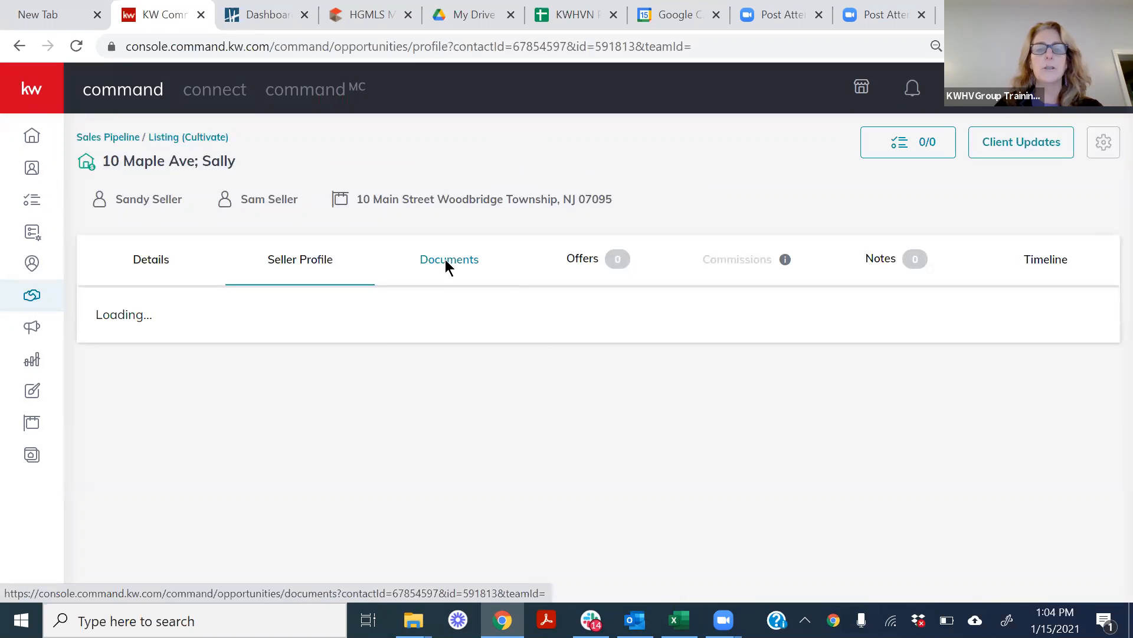
{"action": "left_click", "coordinate": [447, 267]}
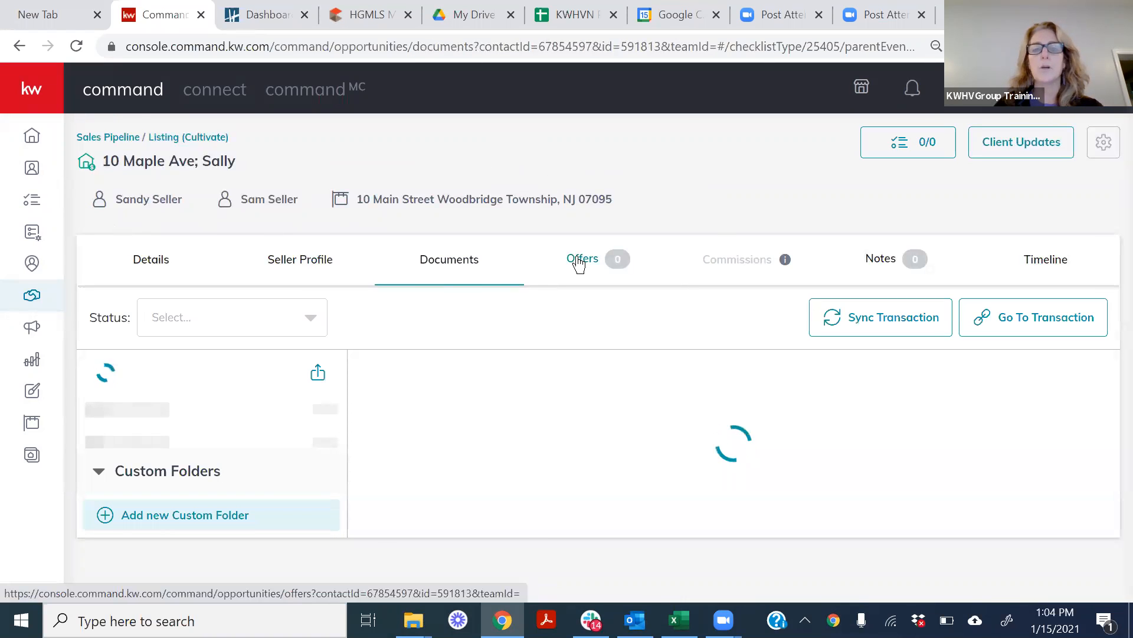
Create a new offer on the opportunity, replacing the default version name with the buyer's and agent's names.
{"action": "left_click", "coordinate": [590, 265]}
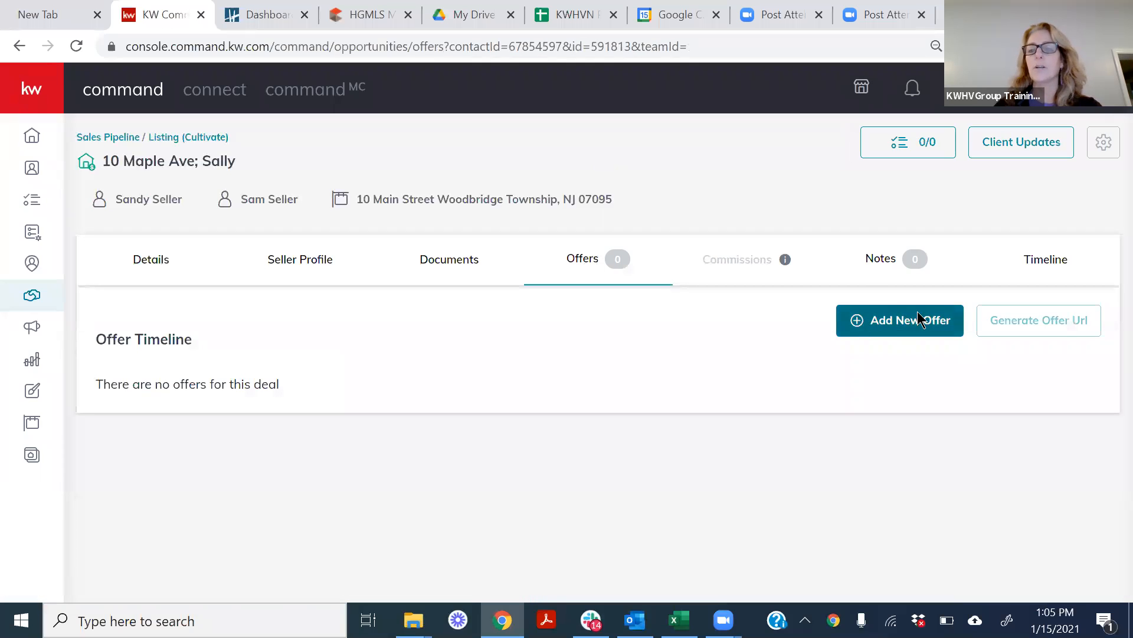
{"action": "left_click", "coordinate": [898, 324]}
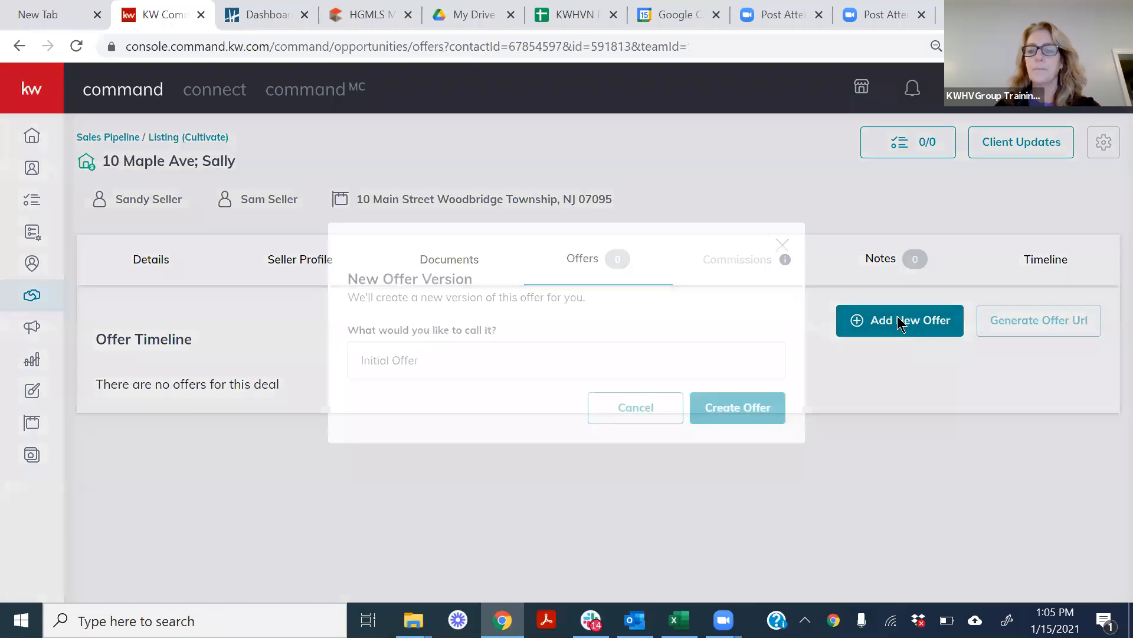
{"action": "left_click", "coordinate": [495, 369]}
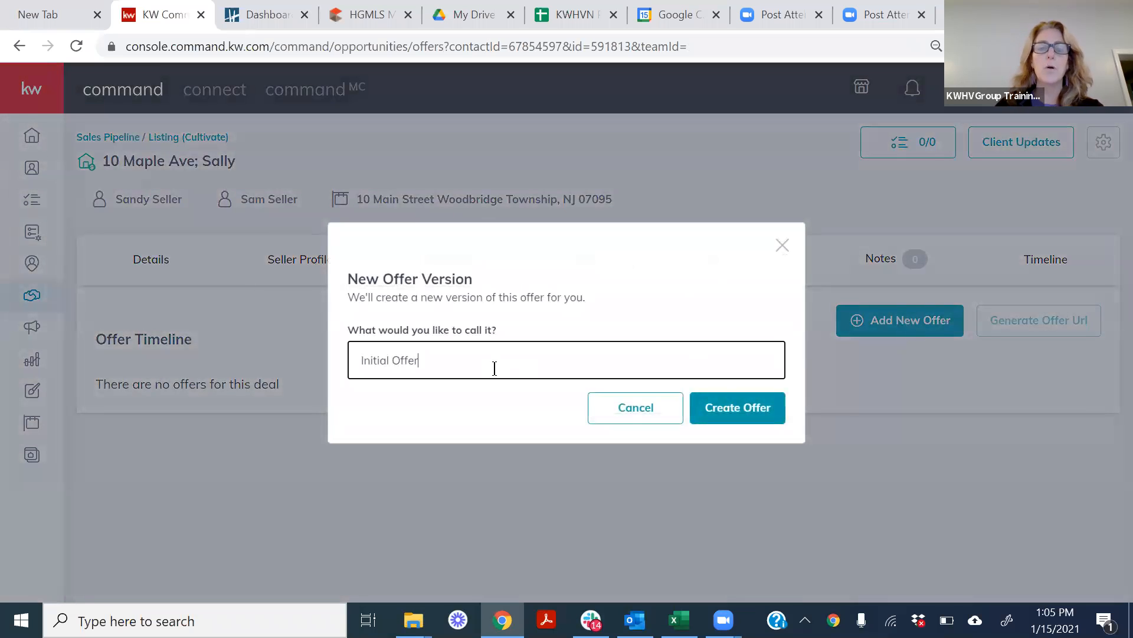
{"action": "key", "text": "BackSpace"}
{"action": "key", "text": "BackSpace"}
{"action": "key", "text": "BackSpace"}
{"action": "key", "text": "BackSpace"}
{"action": "key", "text": "BackSpace"}
{"action": "key", "text": "BackSpace"}
{"action": "key", "text": "BackSpace"}
{"action": "key", "text": "BackSpace"}
{"action": "key", "text": "BackSpace"}
{"action": "key", "text": "BackSpace"}
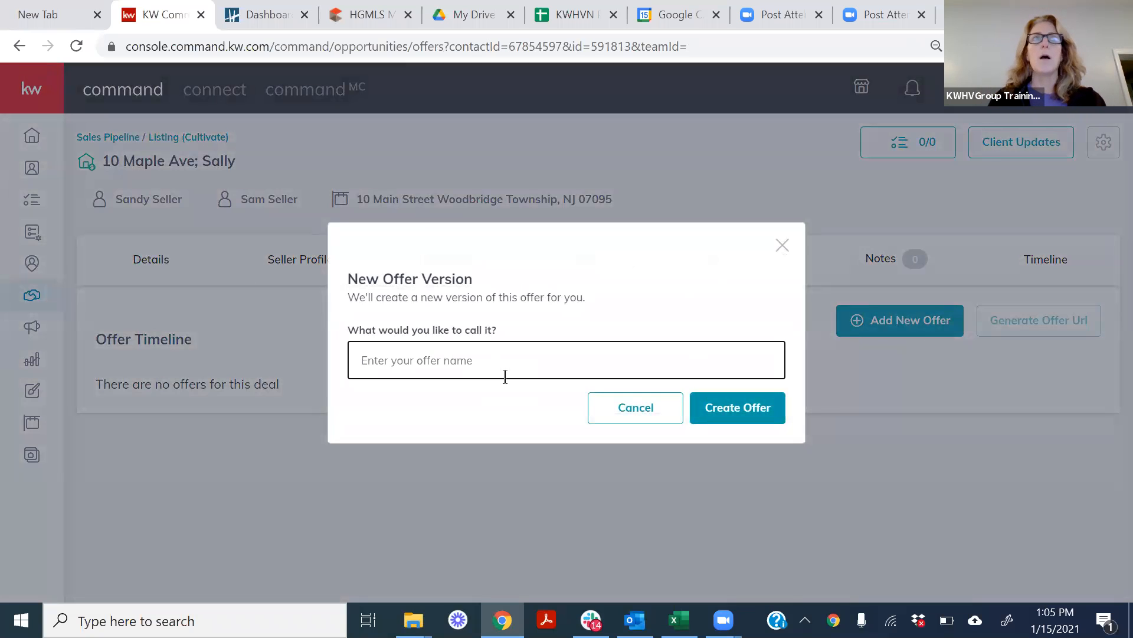
{"action": "type", "text": "Daff"}
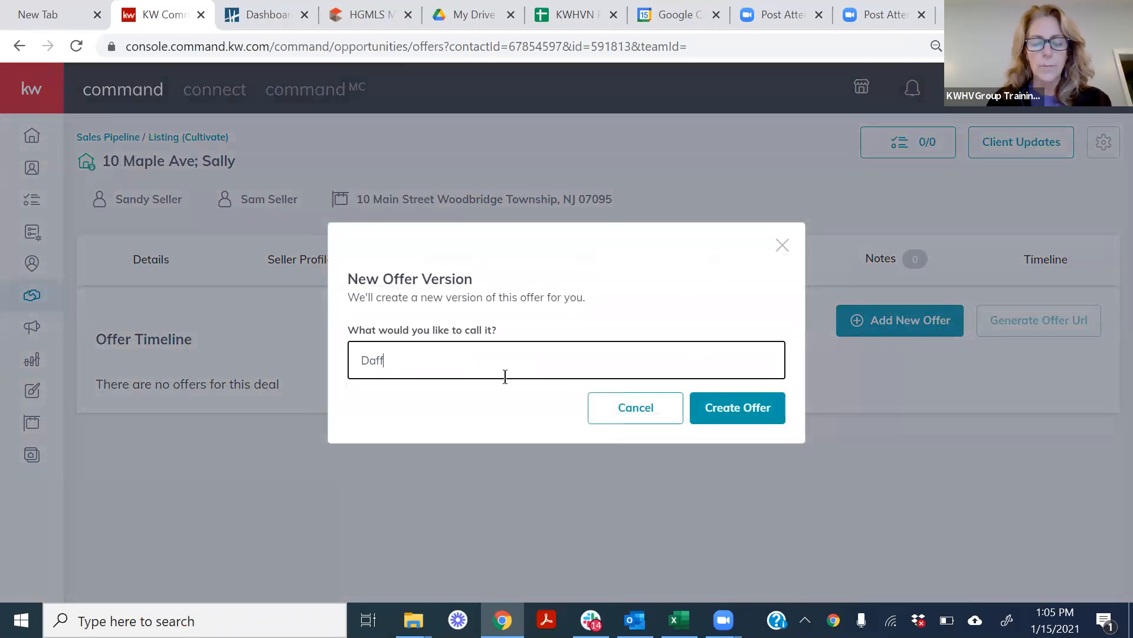
{"action": "type", "text": "y Duck"}
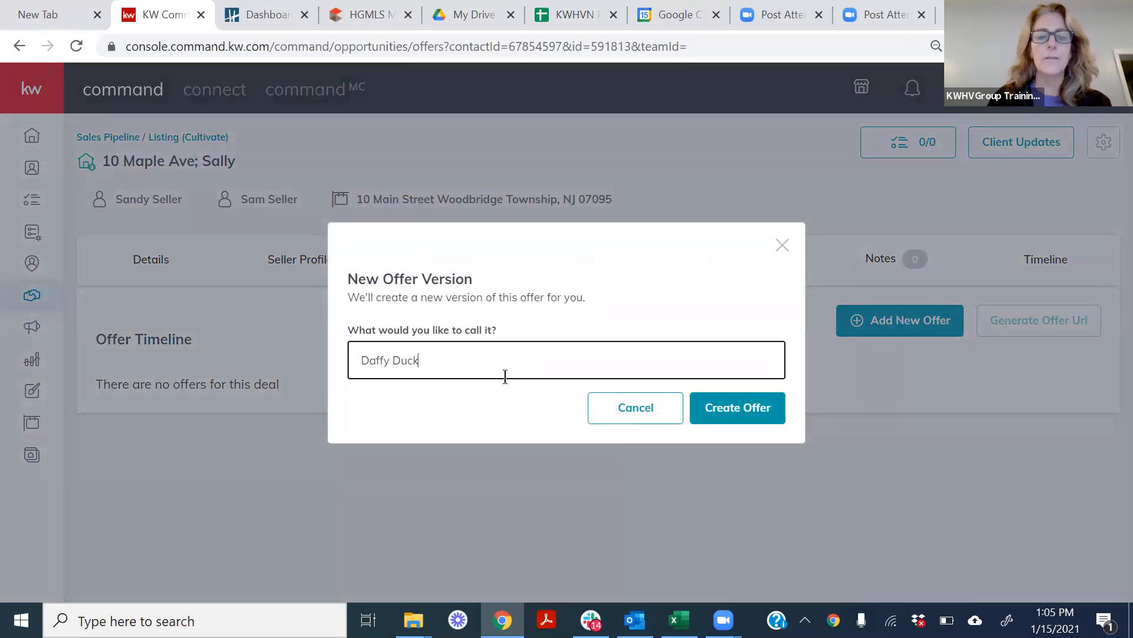
{"action": "type", "text": ", Sally "}
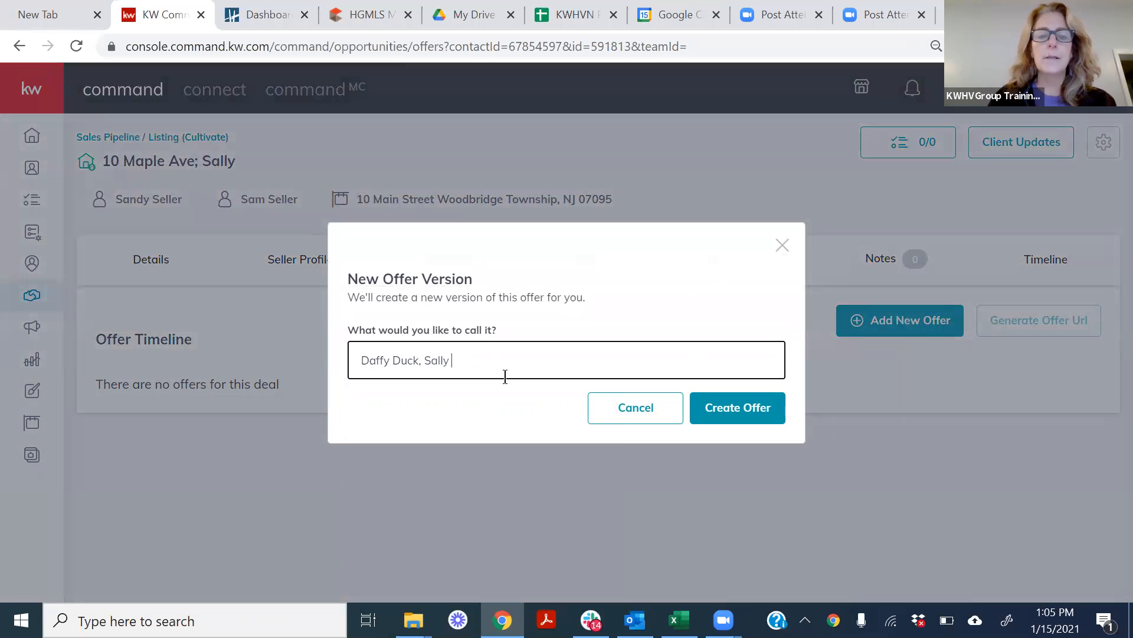
{"action": "type", "text": "Agent"}
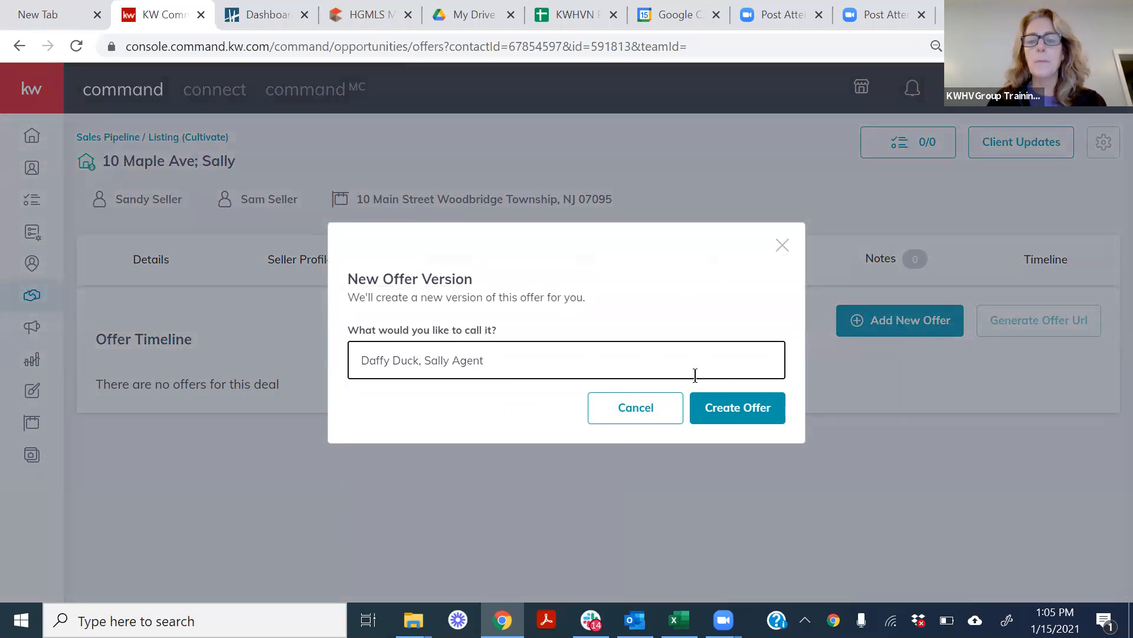
{"action": "left_click", "coordinate": [739, 407]}
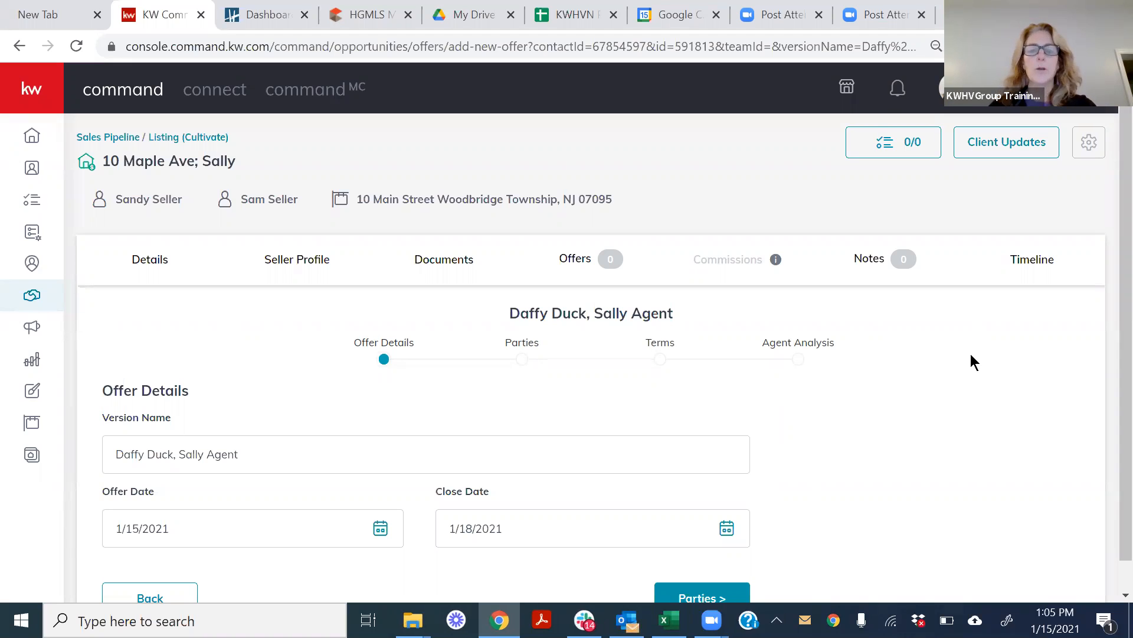
Set the offer's close date to 2/19/2021.
{"action": "scroll", "coordinate": [1108, 203], "scroll_direction": "down", "scroll_amount": 1}
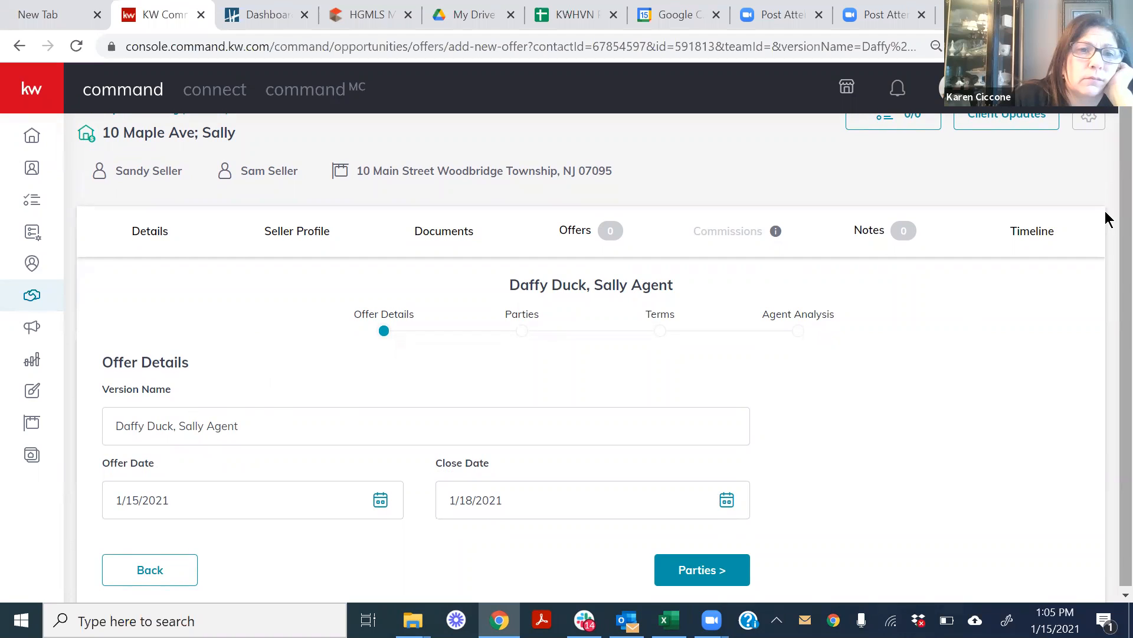
{"action": "scroll", "coordinate": [1105, 254], "scroll_direction": "down", "scroll_amount": 1}
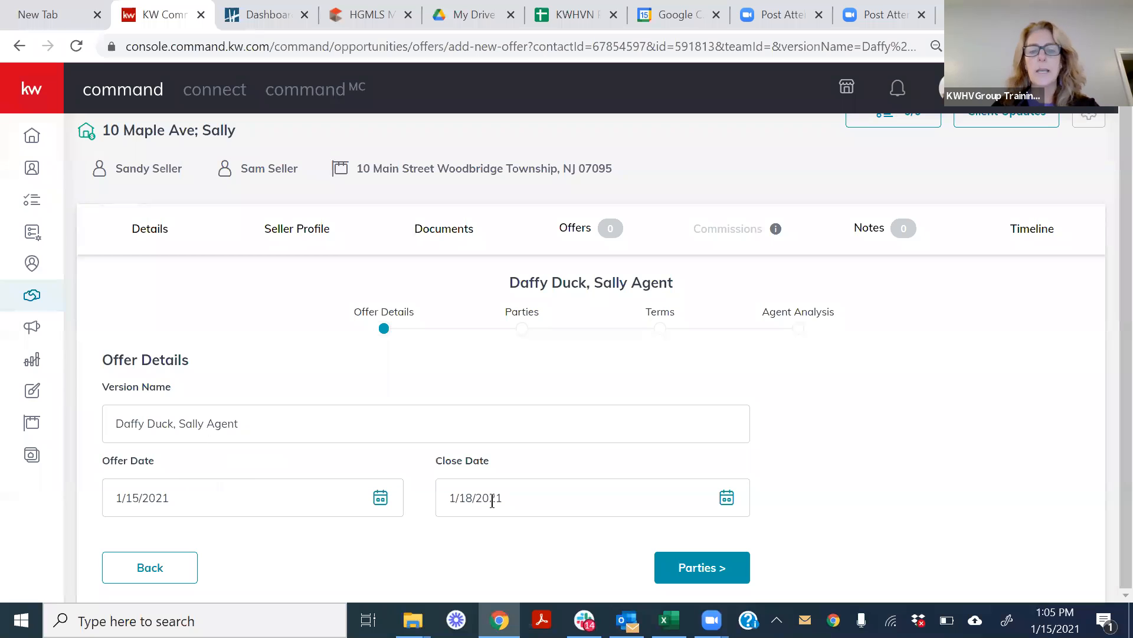
{"action": "left_click", "coordinate": [727, 499]}
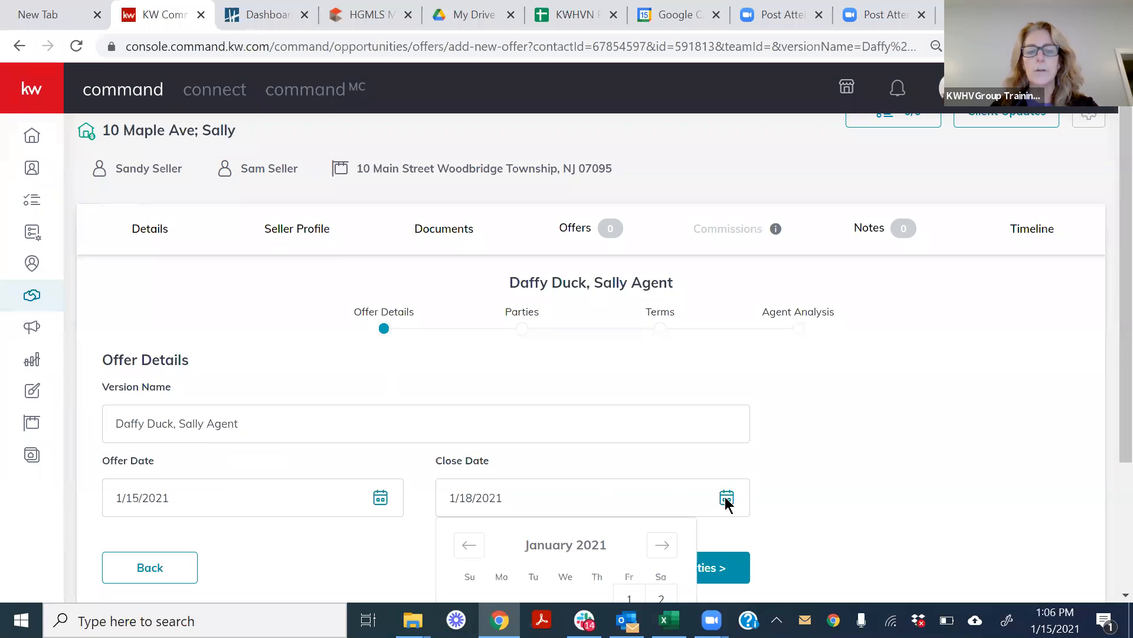
{"action": "scroll", "coordinate": [1105, 284], "scroll_direction": "down", "scroll_amount": 3}
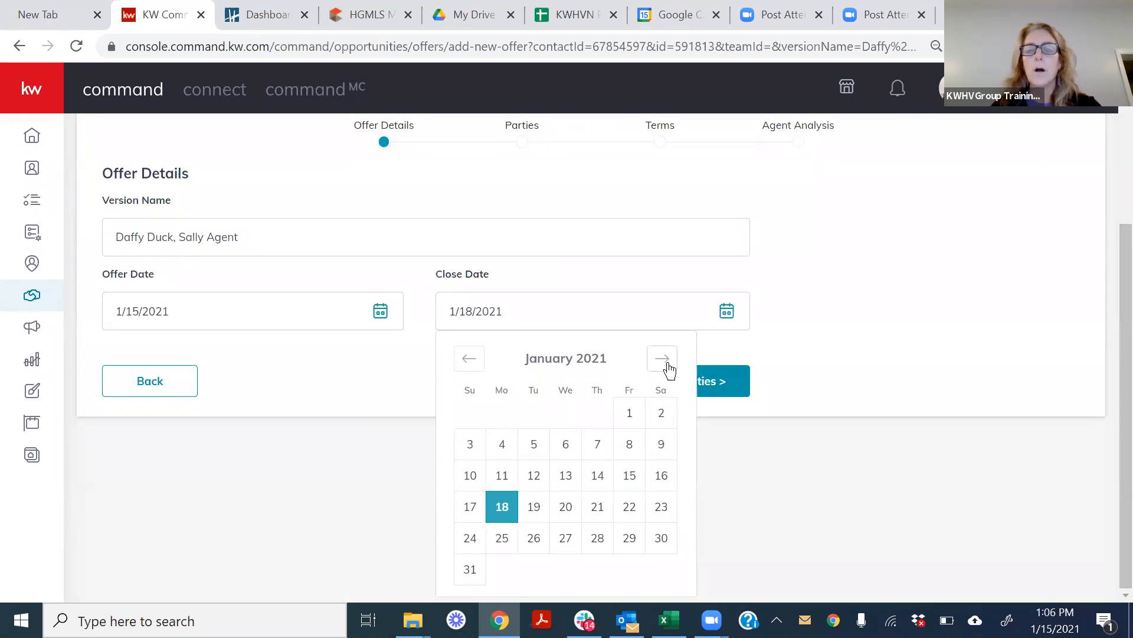
{"action": "left_click", "coordinate": [662, 359]}
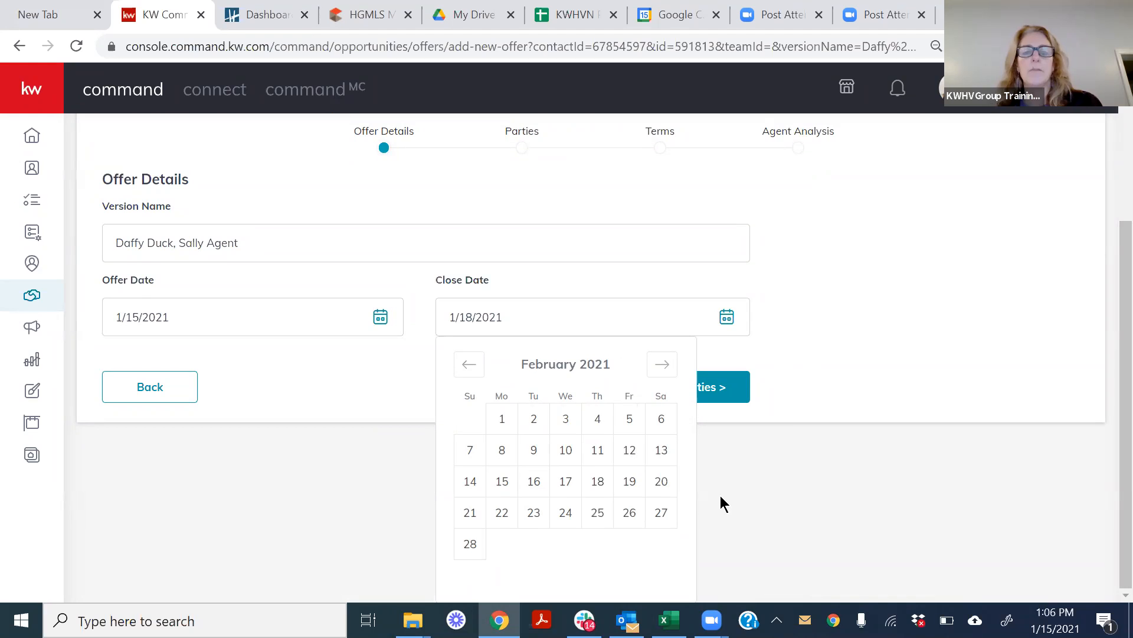
{"action": "left_click", "coordinate": [630, 481]}
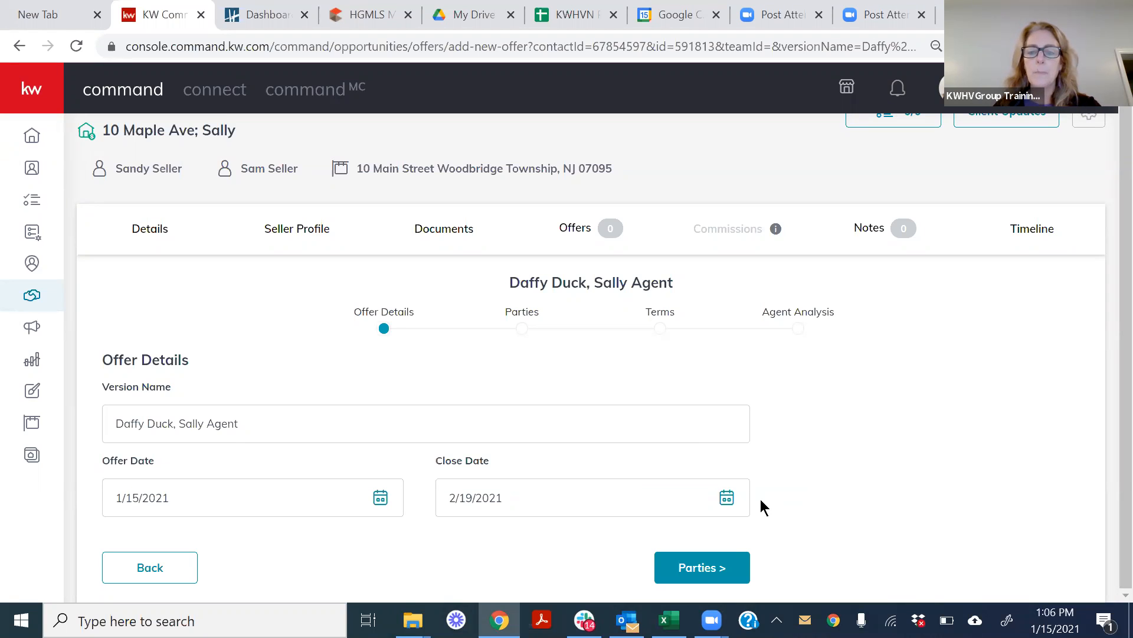
Continue to the offer's Parties section and enter the buyer's name.
{"action": "left_click", "coordinate": [703, 568]}
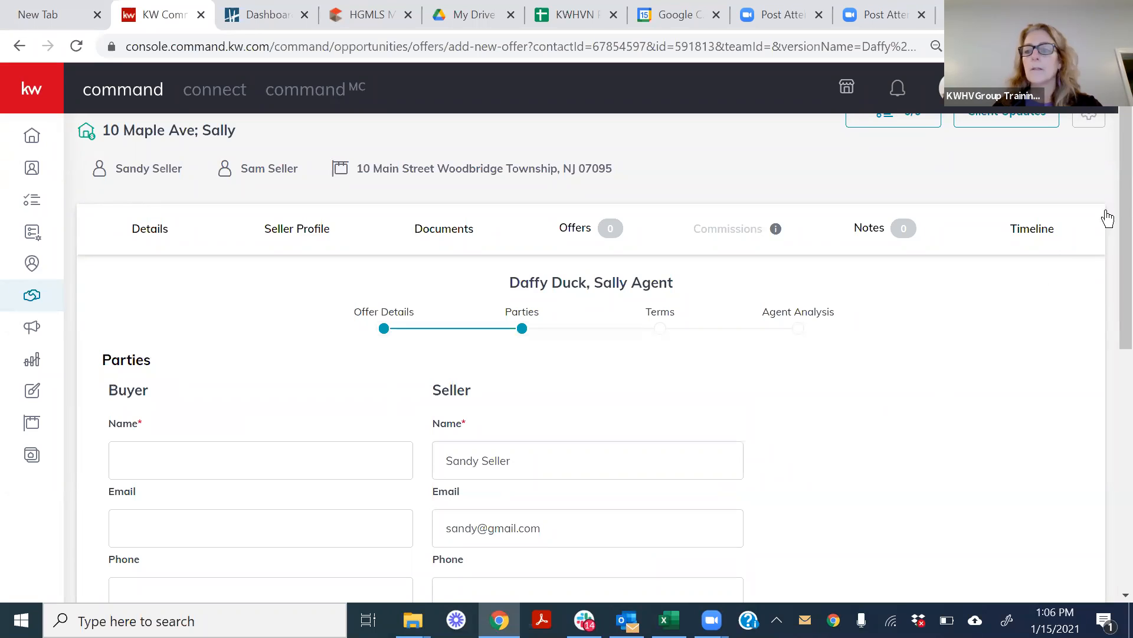
{"action": "scroll", "coordinate": [1106, 233], "scroll_direction": "down", "scroll_amount": 2}
{"action": "scroll", "coordinate": [1105, 243], "scroll_direction": "up", "scroll_amount": 2}
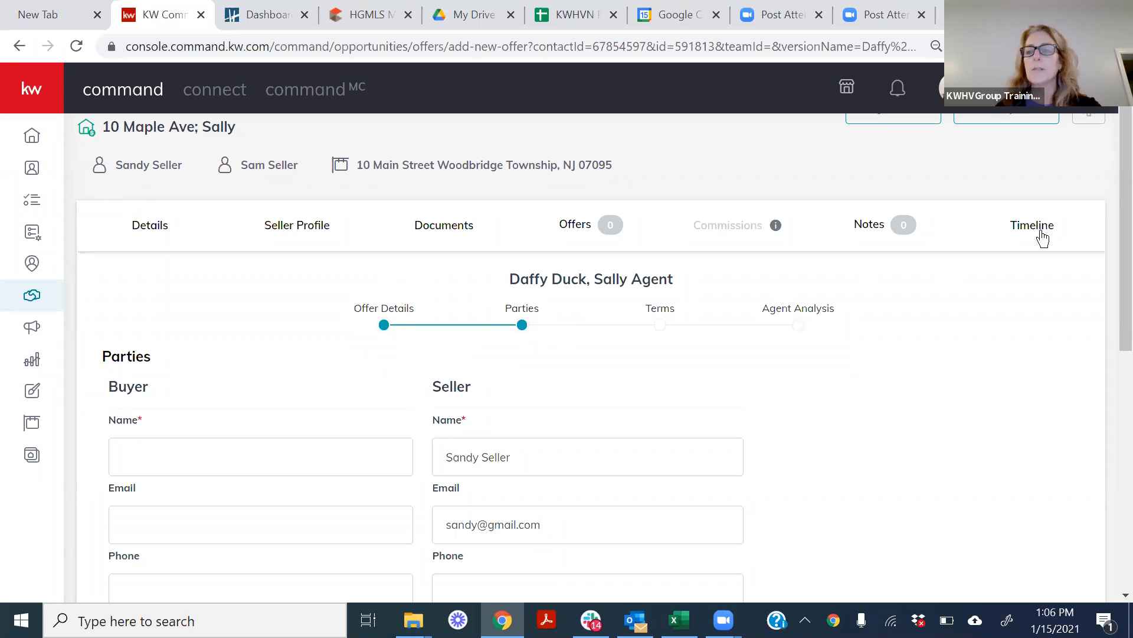
{"action": "scroll", "coordinate": [1105, 183], "scroll_direction": "down", "scroll_amount": 2}
{"action": "scroll", "coordinate": [1106, 261], "scroll_direction": "down", "scroll_amount": 1}
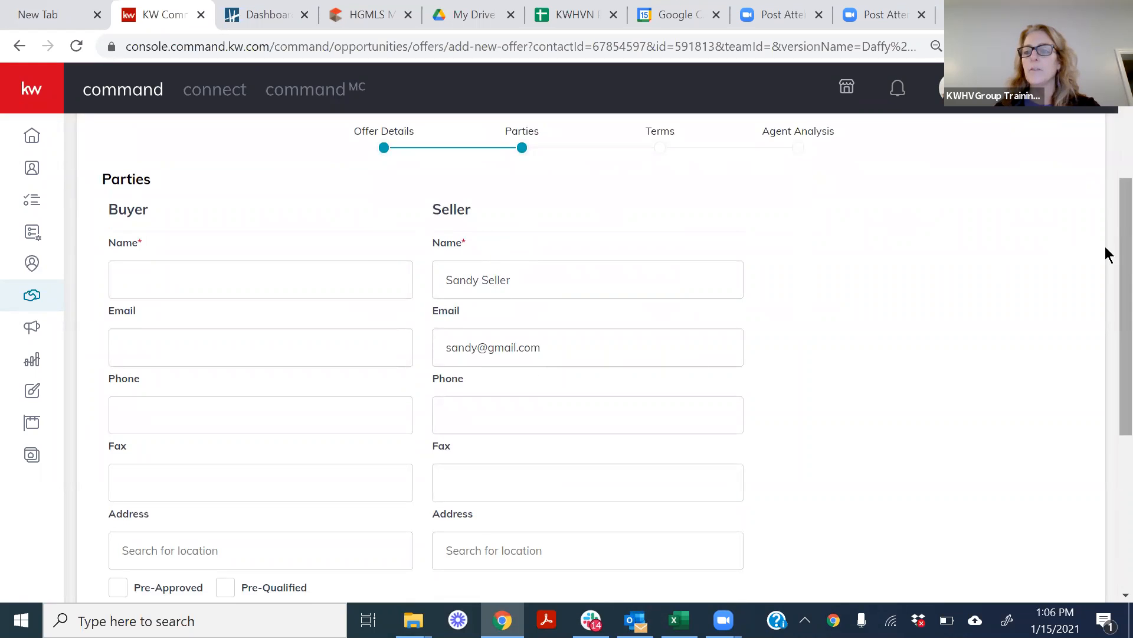
{"action": "scroll", "coordinate": [1105, 250], "scroll_direction": "down", "scroll_amount": 1}
{"action": "scroll", "coordinate": [1105, 290], "scroll_direction": "down", "scroll_amount": 5}
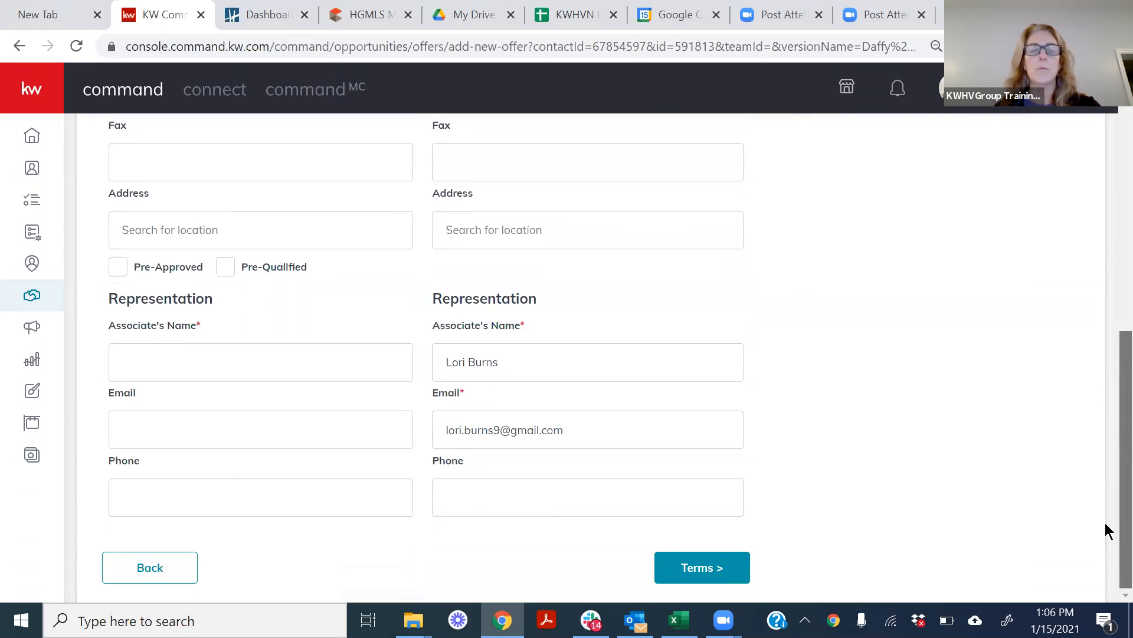
{"action": "scroll", "coordinate": [1105, 443], "scroll_direction": "up", "scroll_amount": 7}
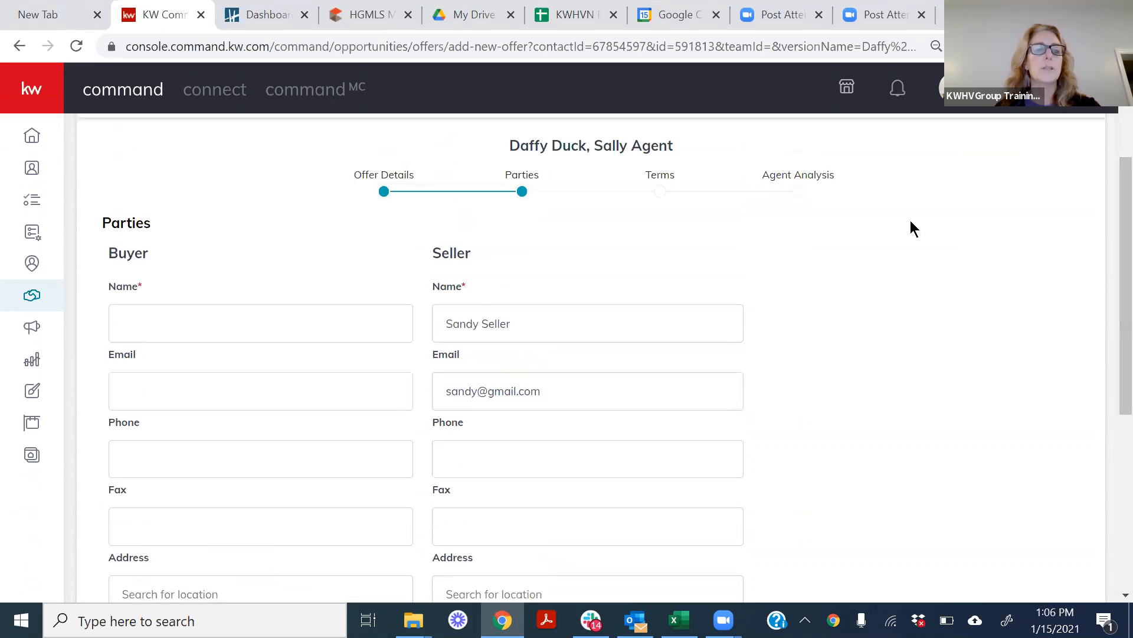
{"action": "left_click", "coordinate": [161, 323]}
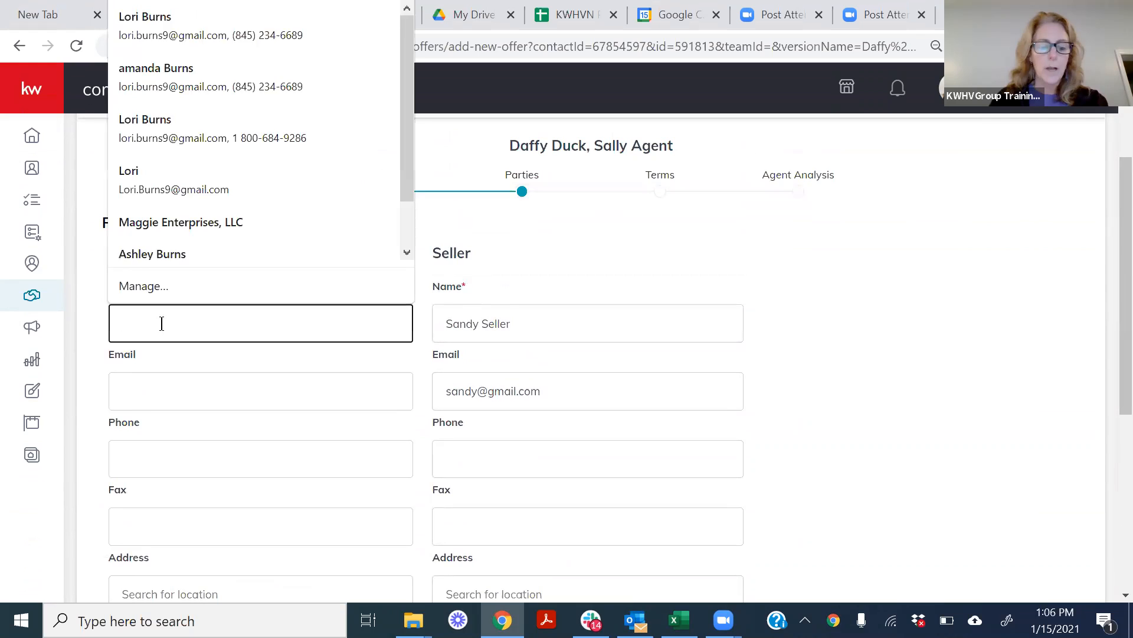
{"action": "type", "text": "Daffy Duc"}
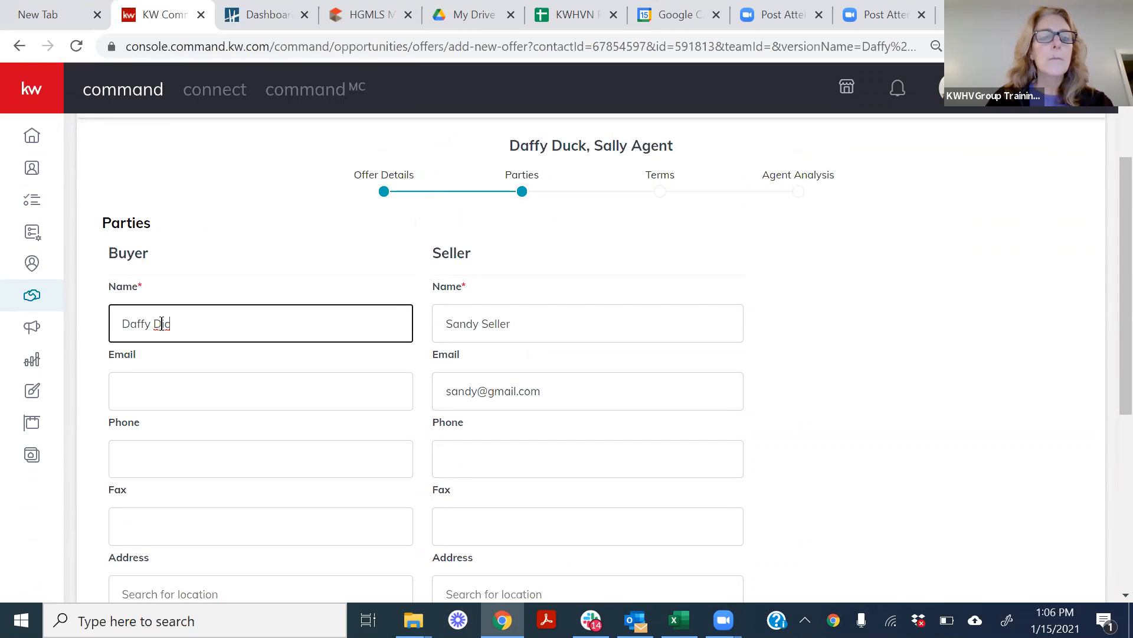
{"action": "key", "text": "BackSpace"}
{"action": "type", "text": "uck"}
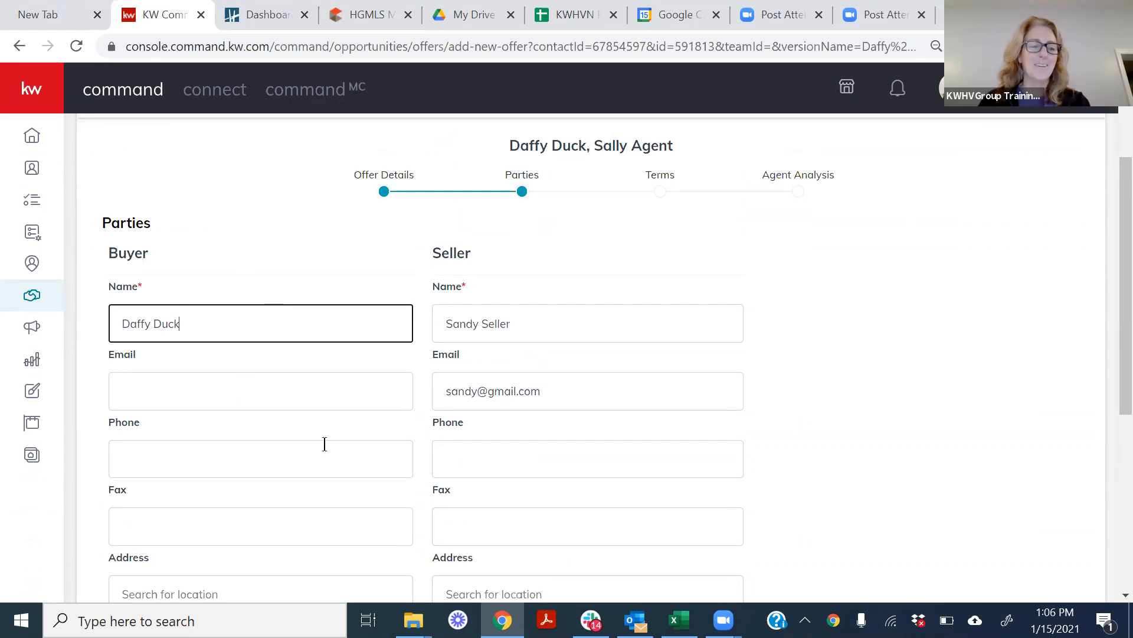
Enter the buyer's agent's name as the associate under the buyer's representation.
{"action": "left_click_drag", "start_coordinate": [1105, 256], "coordinate": [1105, 439]}
{"action": "left_click", "coordinate": [153, 363]}
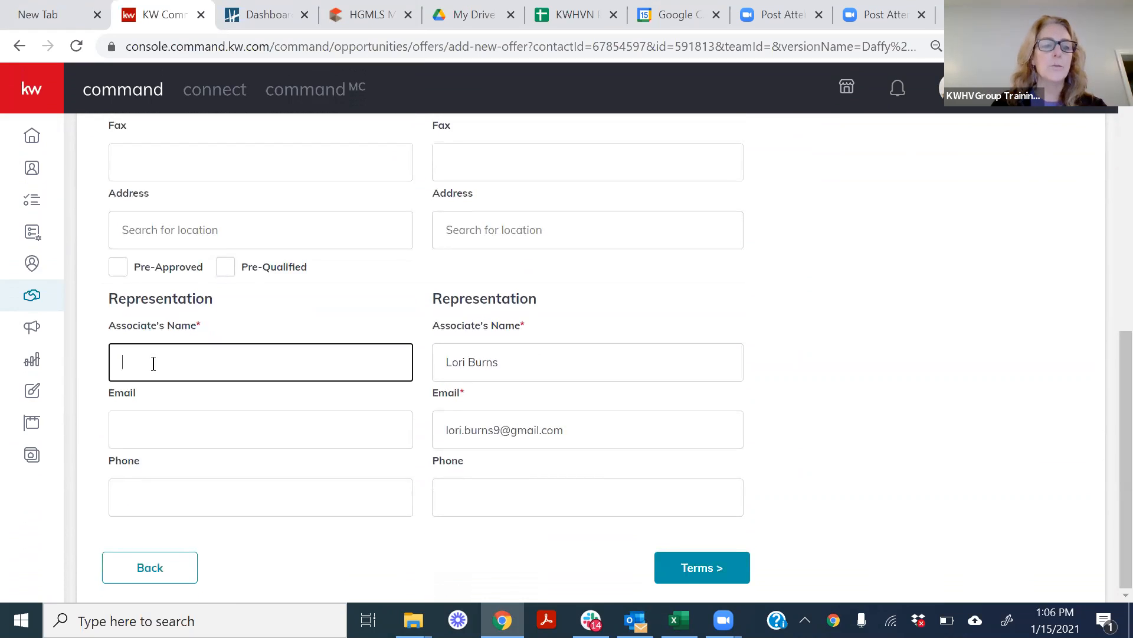
{"action": "type", "text": "S"}
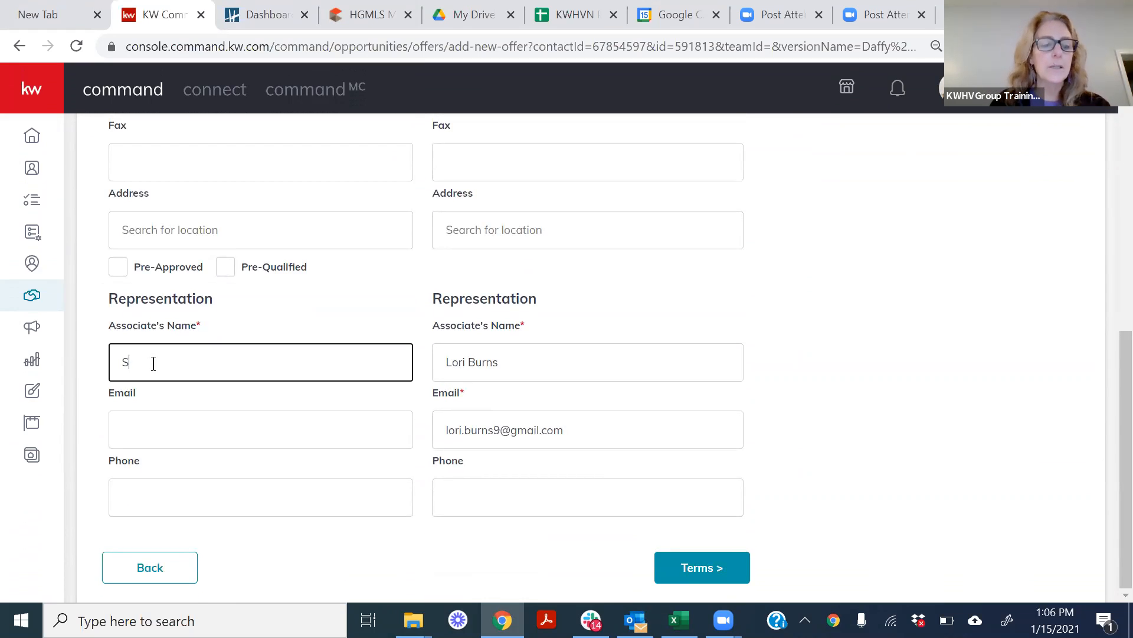
{"action": "type", "text": "ALLally Agent"}
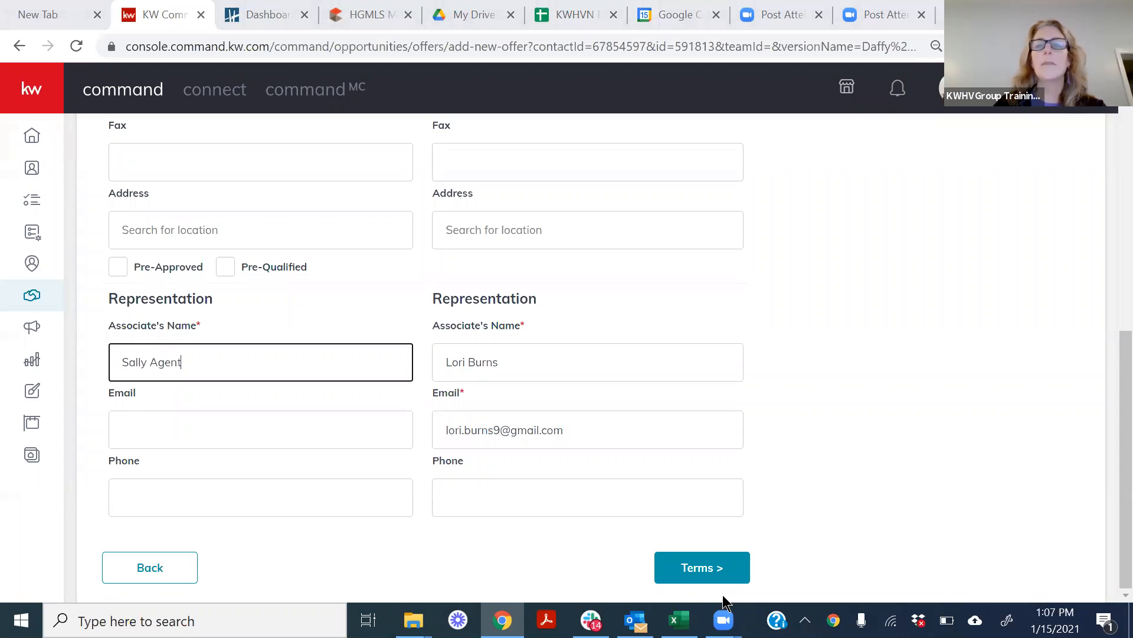
Continue to the offer's Terms section and set the cash amount to $200,000.
{"action": "left_click", "coordinate": [701, 572]}
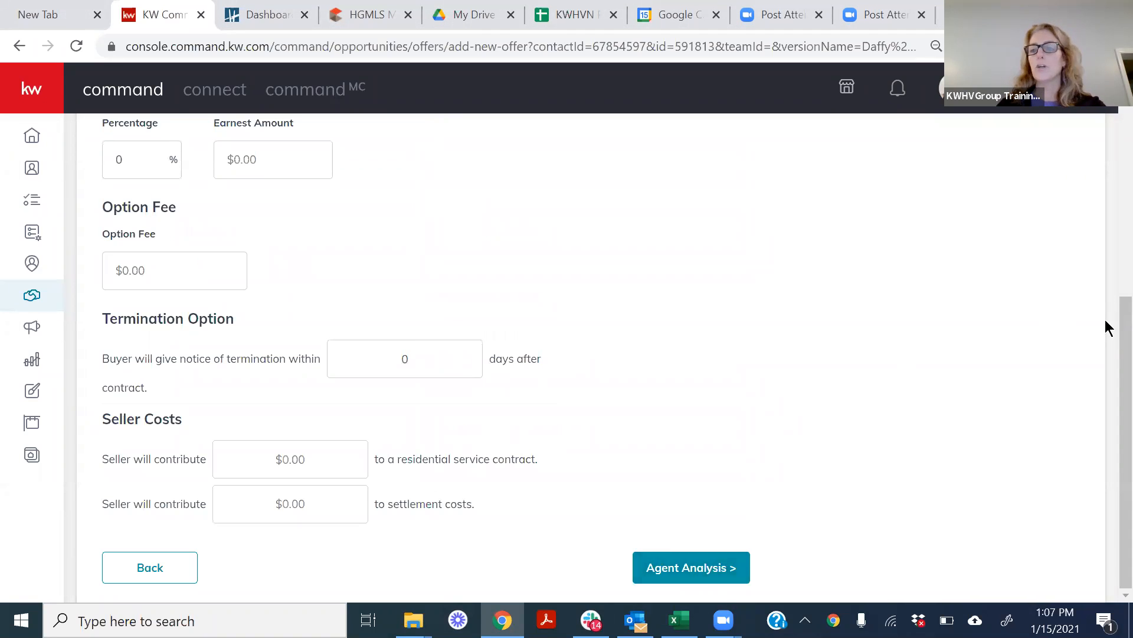
{"action": "scroll", "coordinate": [1106, 339], "scroll_direction": "up", "scroll_amount": 5}
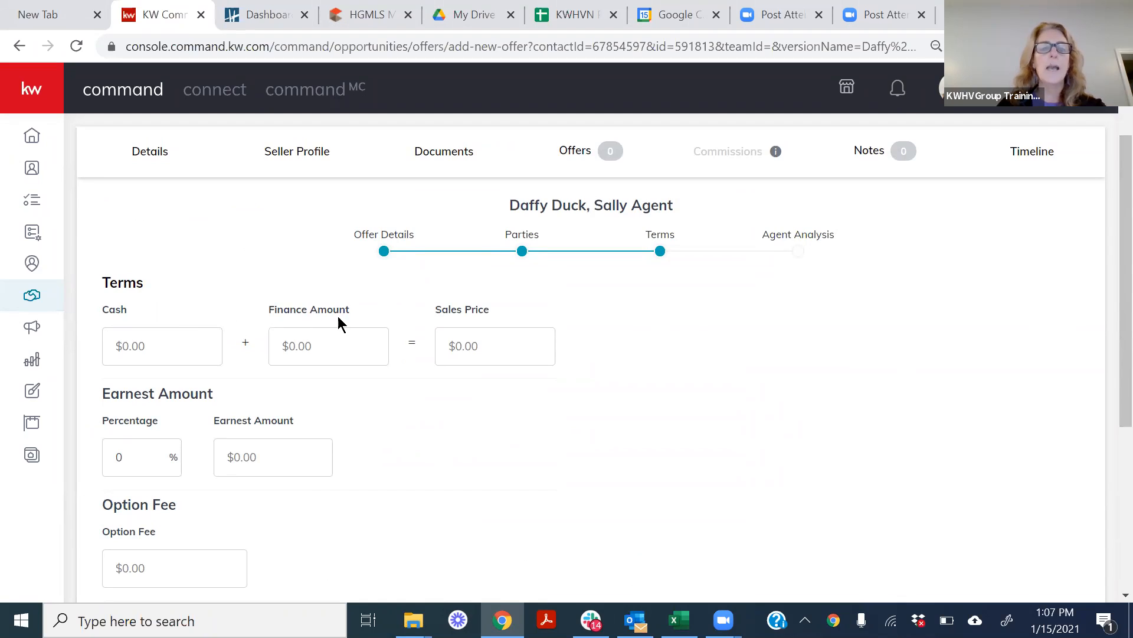
{"action": "left_click", "coordinate": [192, 358]}
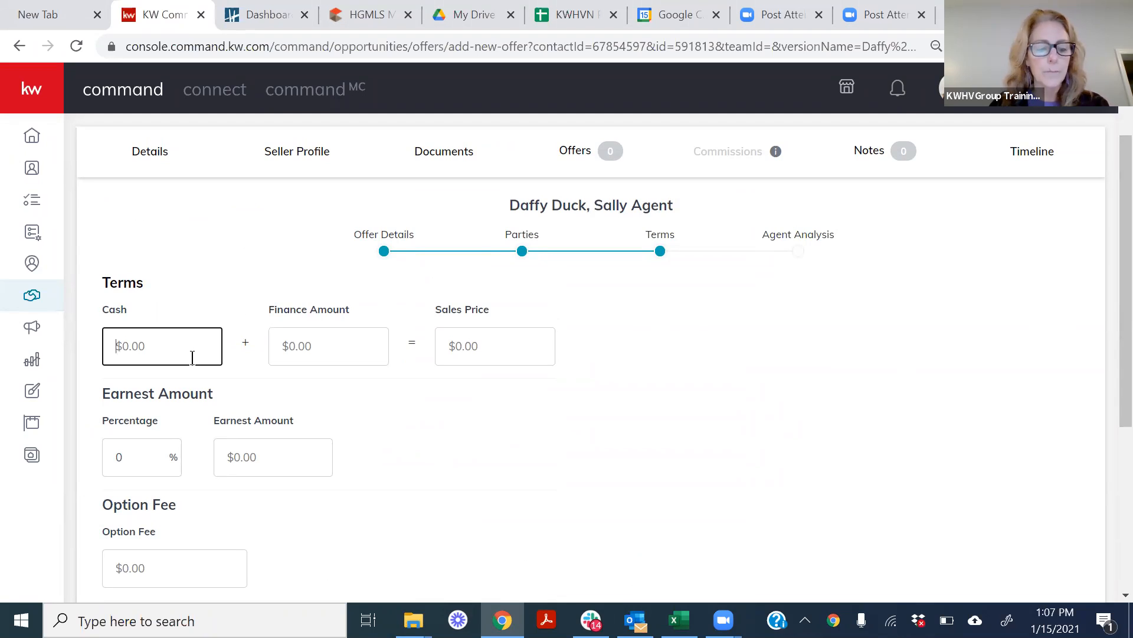
{"action": "type", "text": "200"}
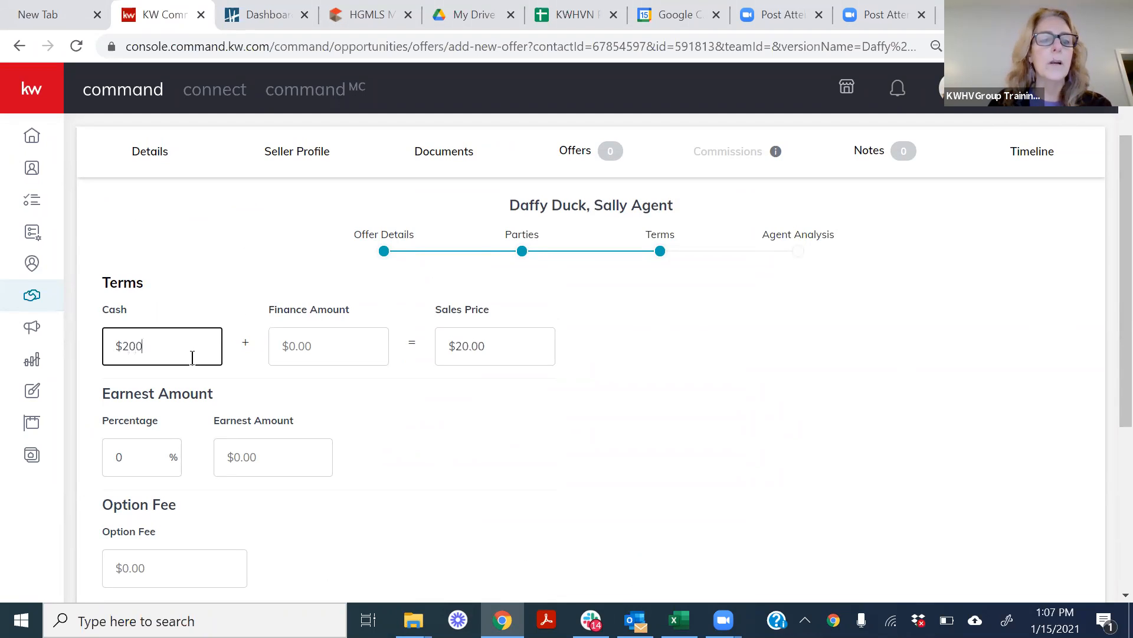
{"action": "type", "text": ",000"}
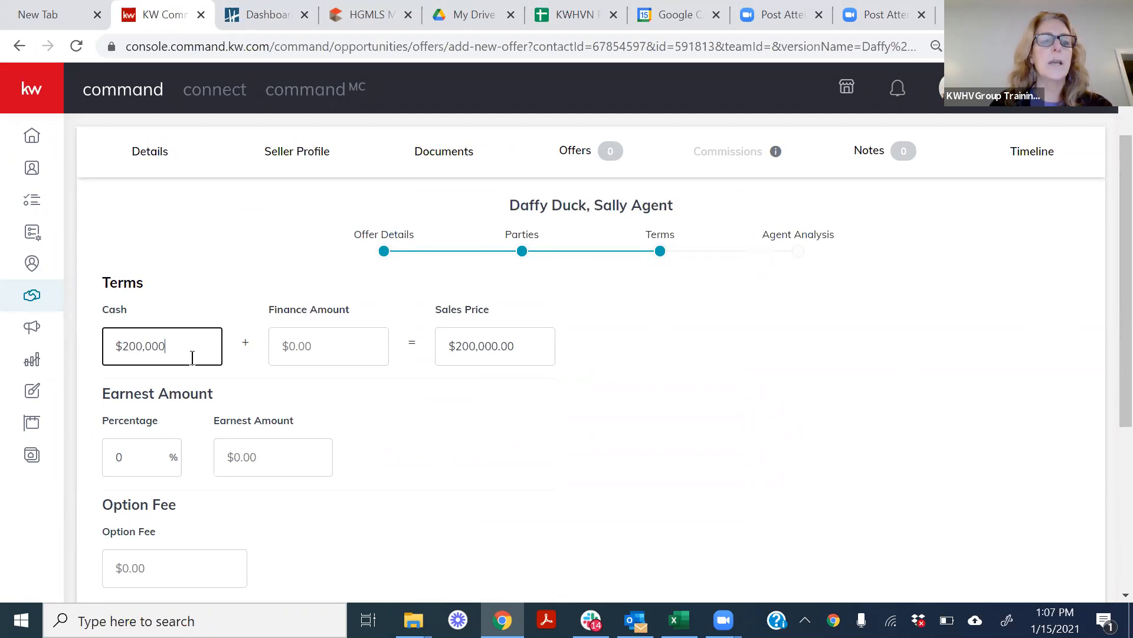
Set the offer's finance amount to $200,000.
{"action": "left_click", "coordinate": [311, 347]}
{"action": "type", "text": "2"}
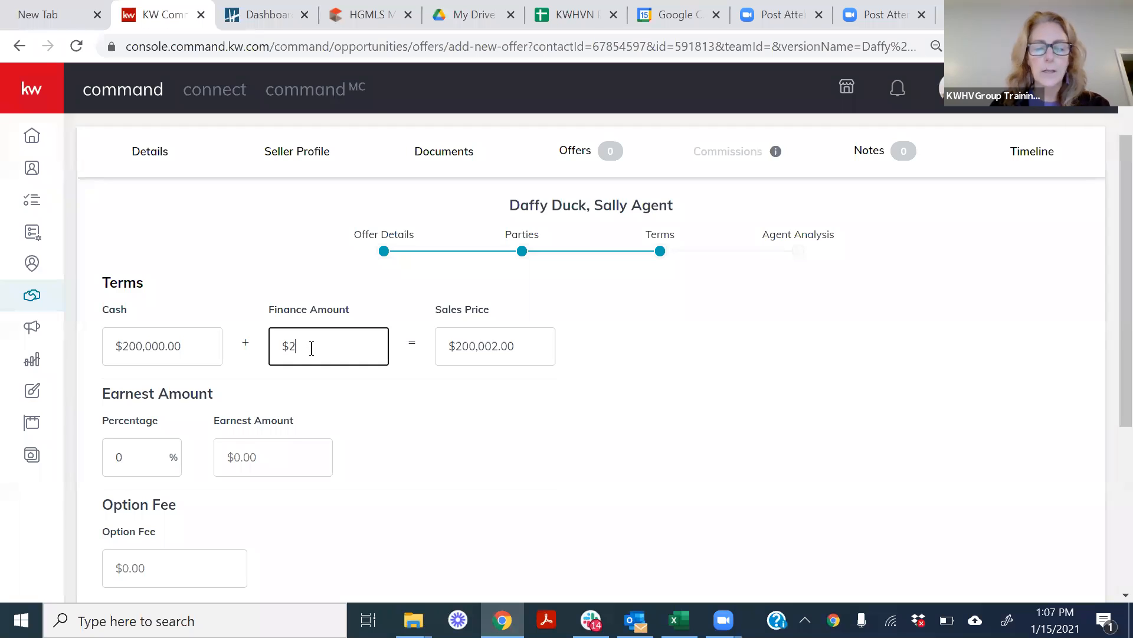
{"action": "type", "text": ",000,000"}
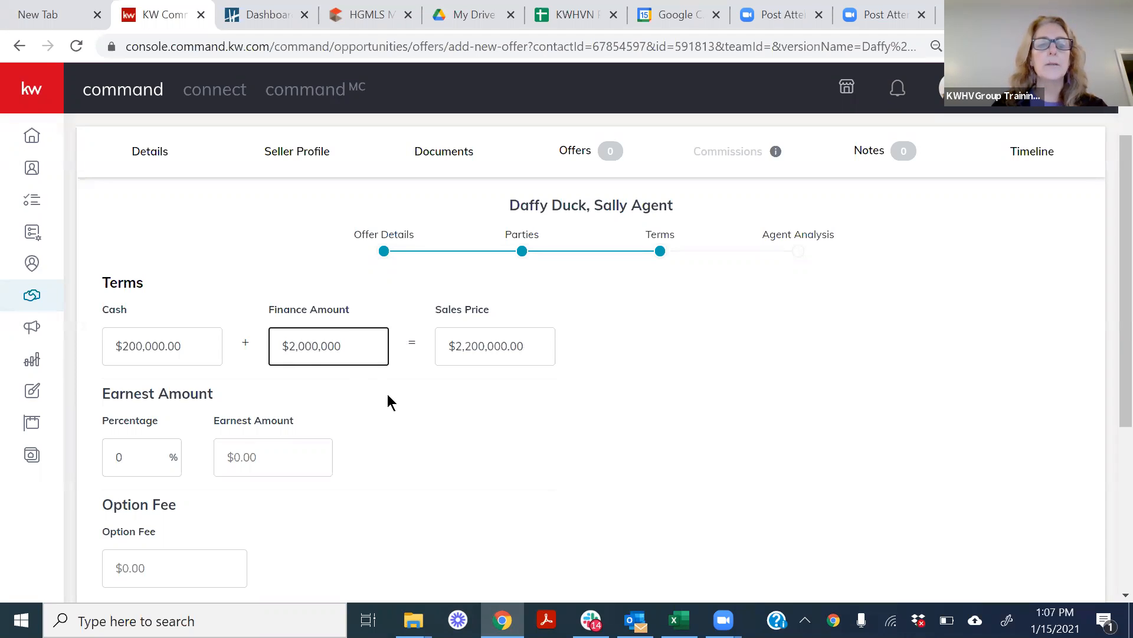
{"action": "key", "text": "BackSpace"}
{"action": "left_click", "coordinate": [431, 408]}
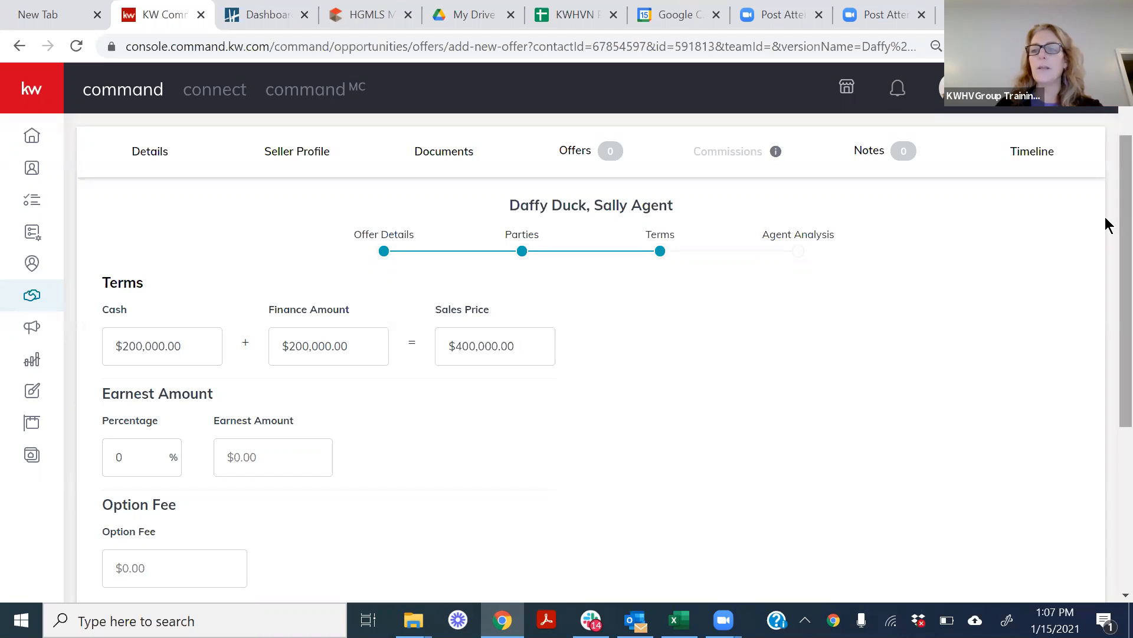
Review the earnest amount, option fee, termination option and seller costs, and continue to the Agent Analysis section.
{"action": "scroll", "coordinate": [1105, 296], "scroll_direction": "down", "scroll_amount": 4}
{"action": "scroll", "coordinate": [1105, 354], "scroll_direction": "down", "scroll_amount": 2}
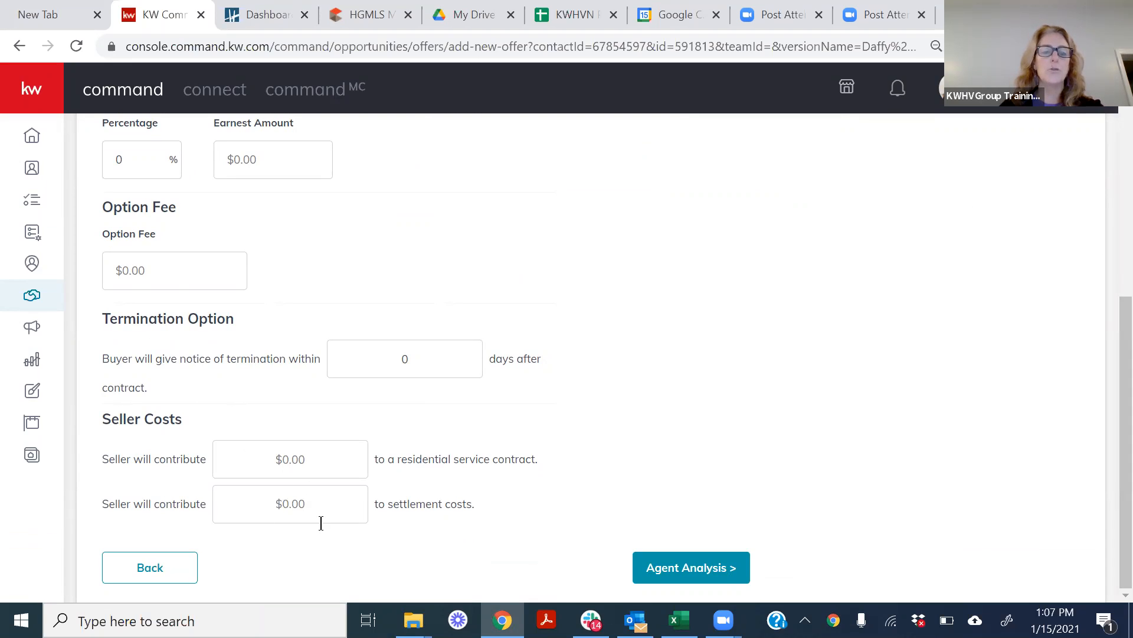
{"action": "left_click_drag", "start_coordinate": [1124, 357], "coordinate": [1107, 273]}
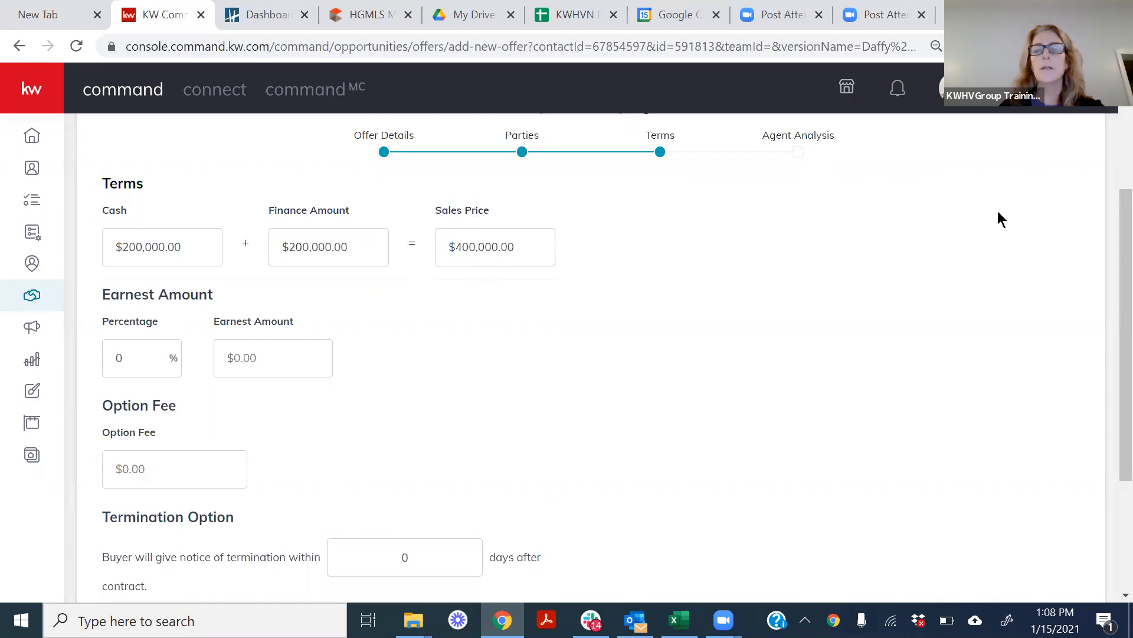
{"action": "scroll", "coordinate": [1106, 232], "scroll_direction": "down", "scroll_amount": 3}
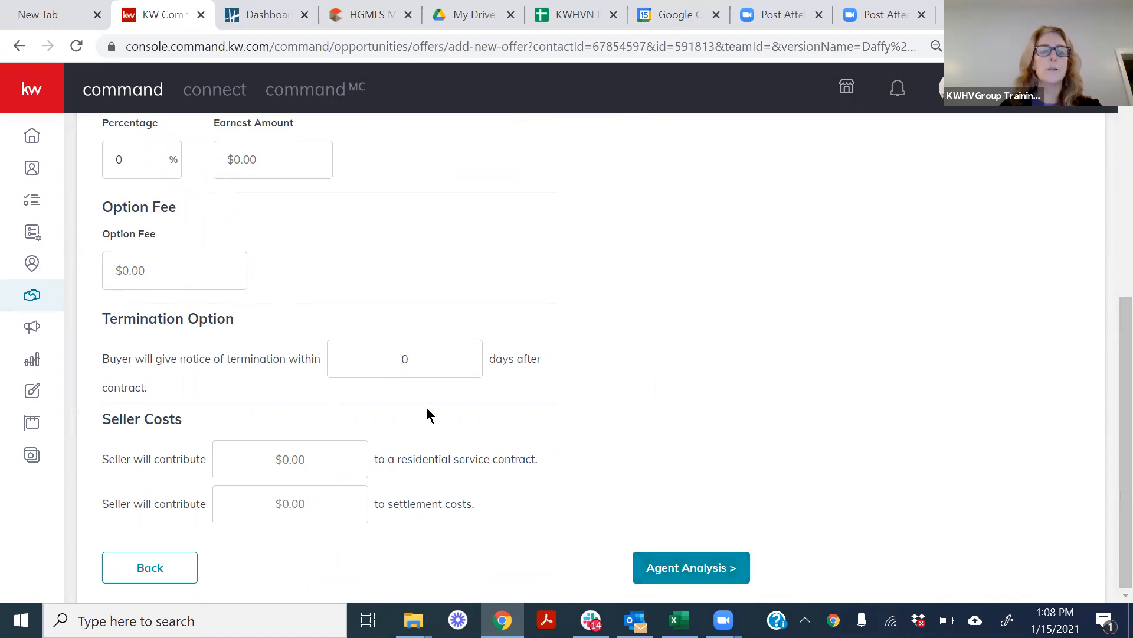
{"action": "left_click", "coordinate": [683, 570]}
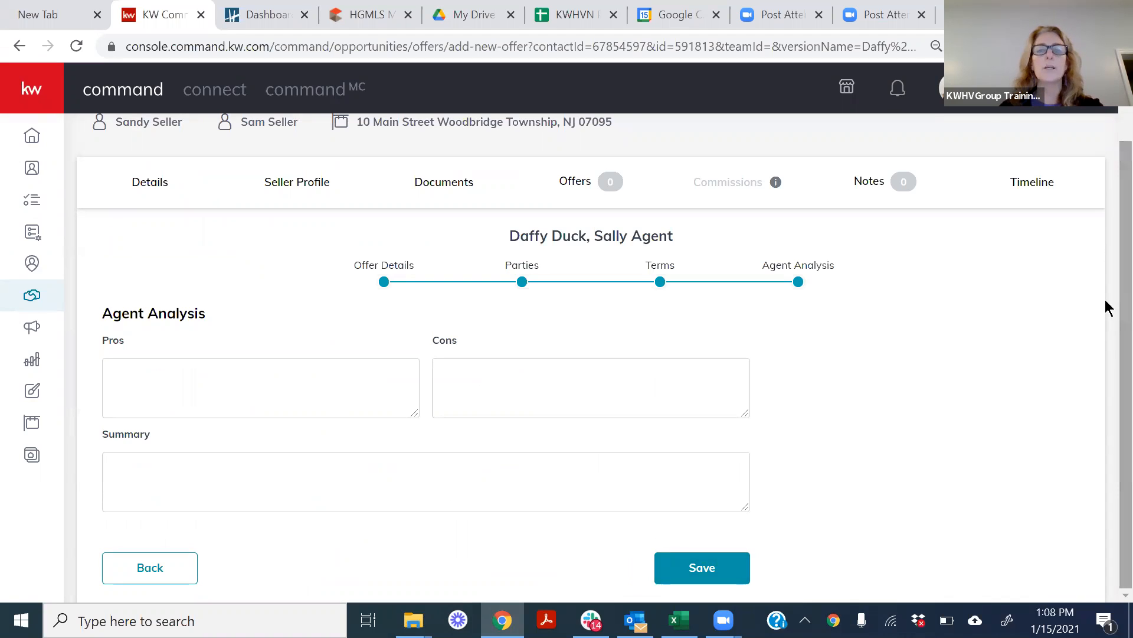
Enter "Half Cash; Looking to close quickly" as the offer's pros in the agent analysis.
{"action": "left_click", "coordinate": [227, 393]}
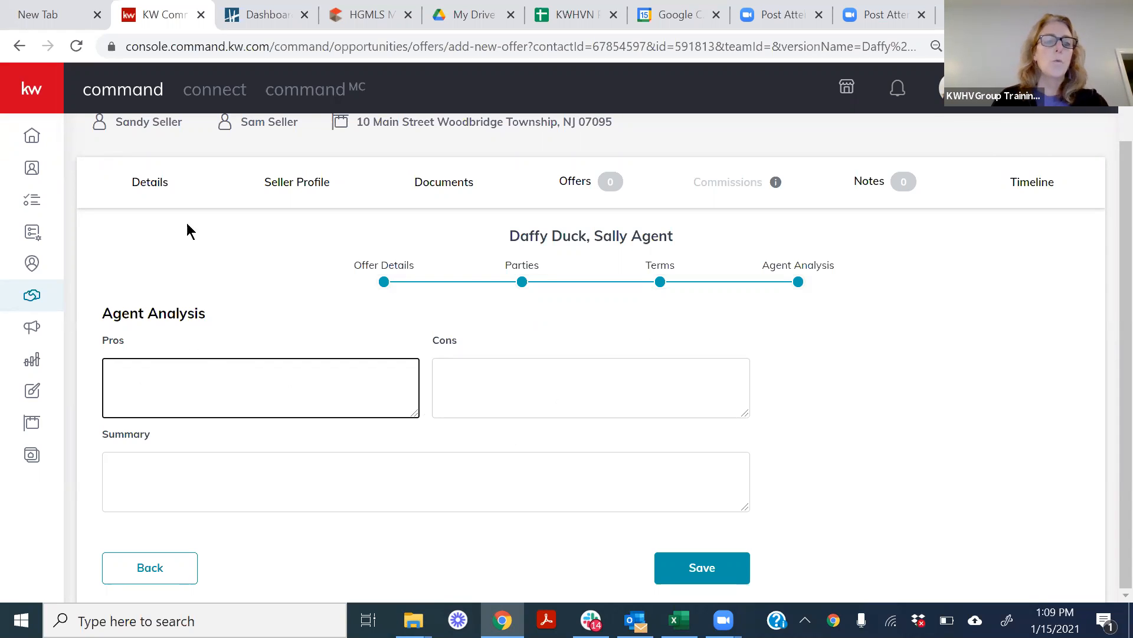
{"action": "type", "text": "Half Cash"}
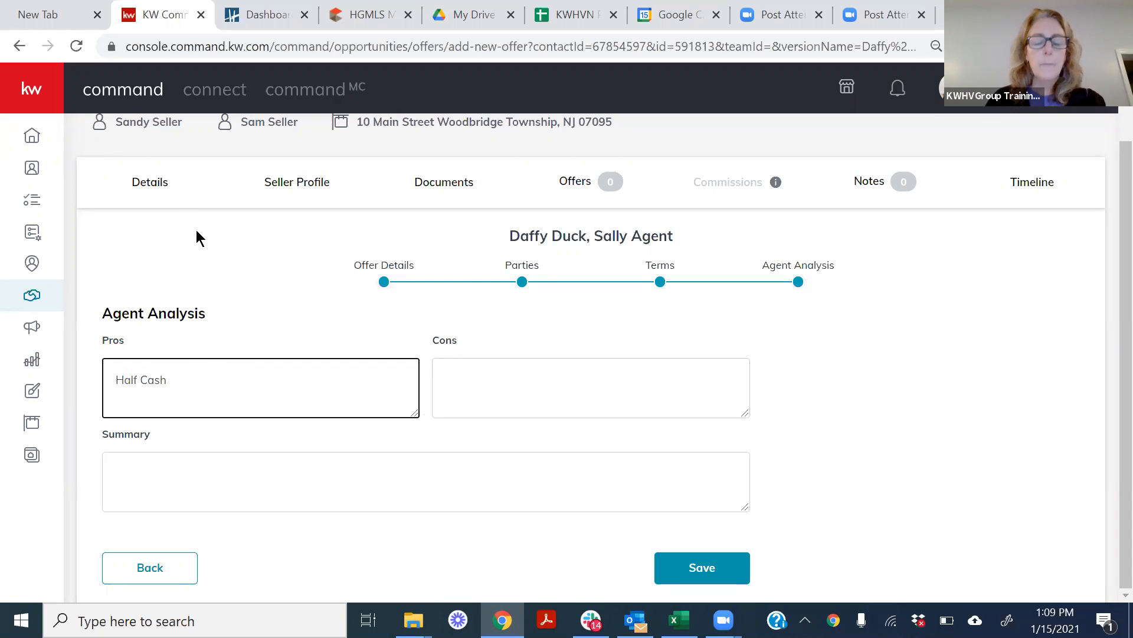
{"action": "type", "text": "; Looking ro"}
{"action": "key", "text": "shift+Left"}
{"action": "key", "text": "shift+Left"}
{"action": "key", "text": "BackSpace"}
{"action": "type", "text": "to close quickly"}
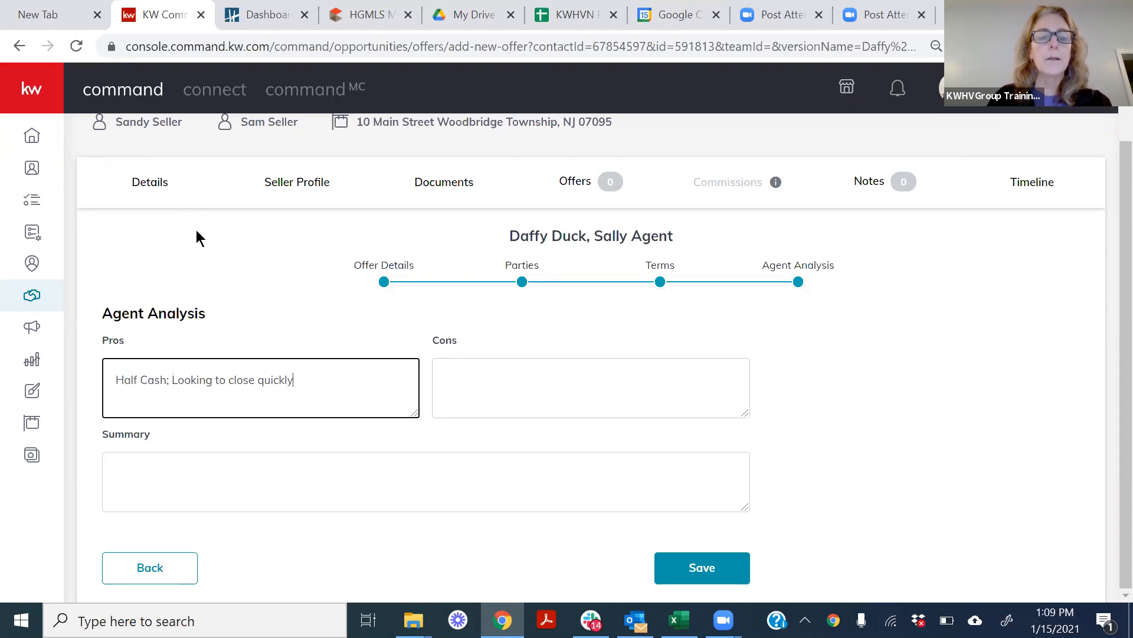
Enter "Good cash qualification; appraisal won't be an issue" as the agent analysis summary.
{"action": "left_click", "coordinate": [462, 374]}
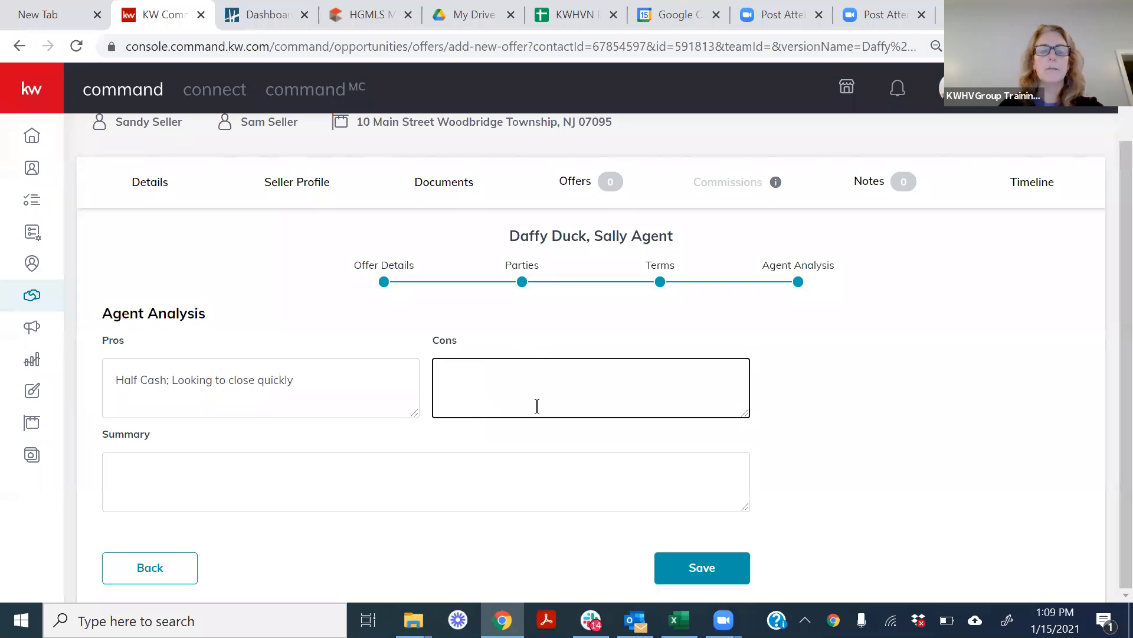
{"action": "left_click", "coordinate": [134, 468]}
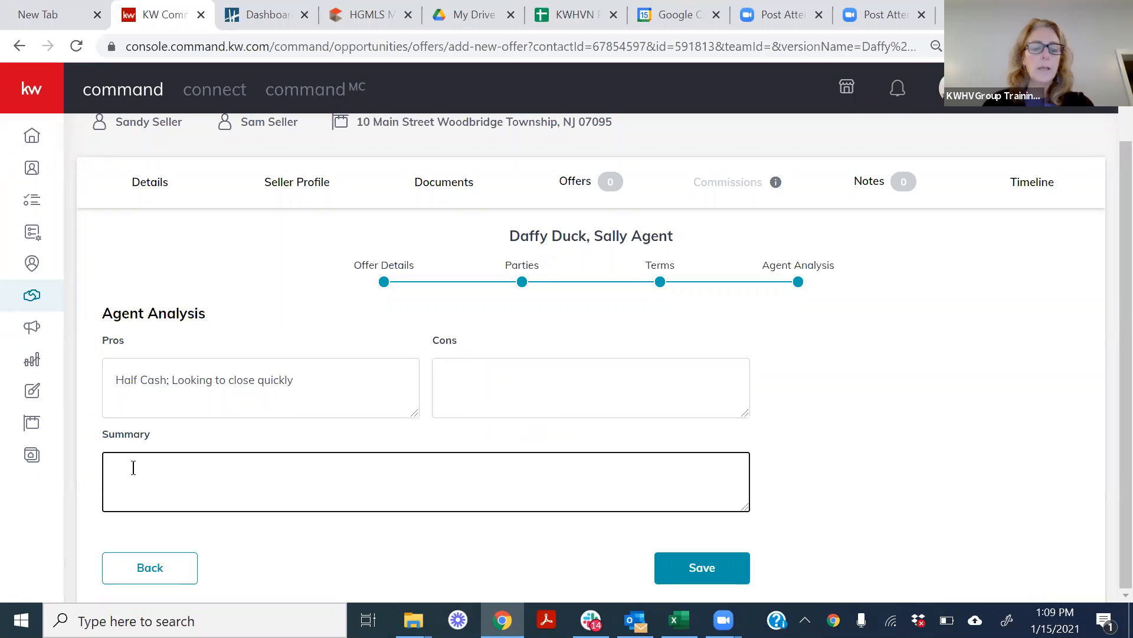
{"action": "type", "text": "Good "}
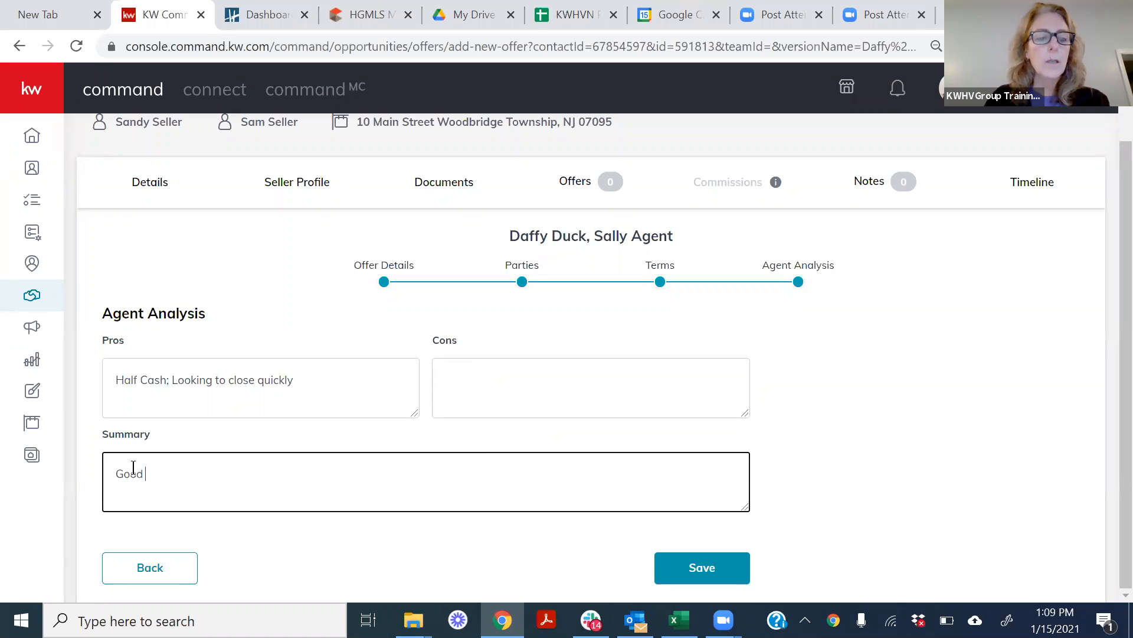
{"action": "type", "text": "cash qu"}
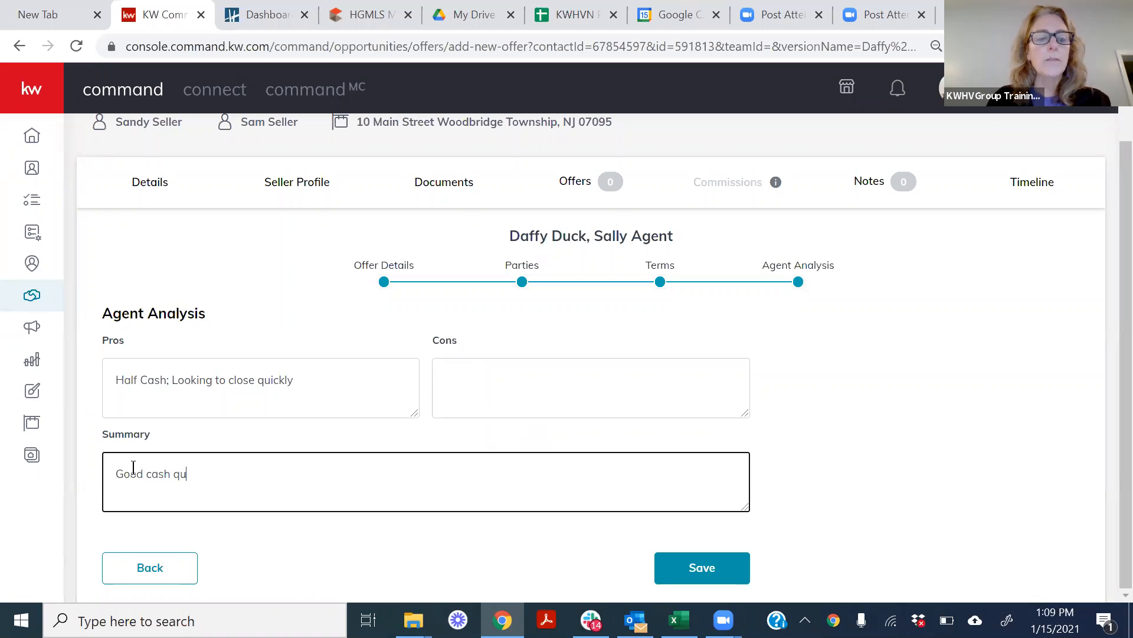
{"action": "type", "text": "alification"}
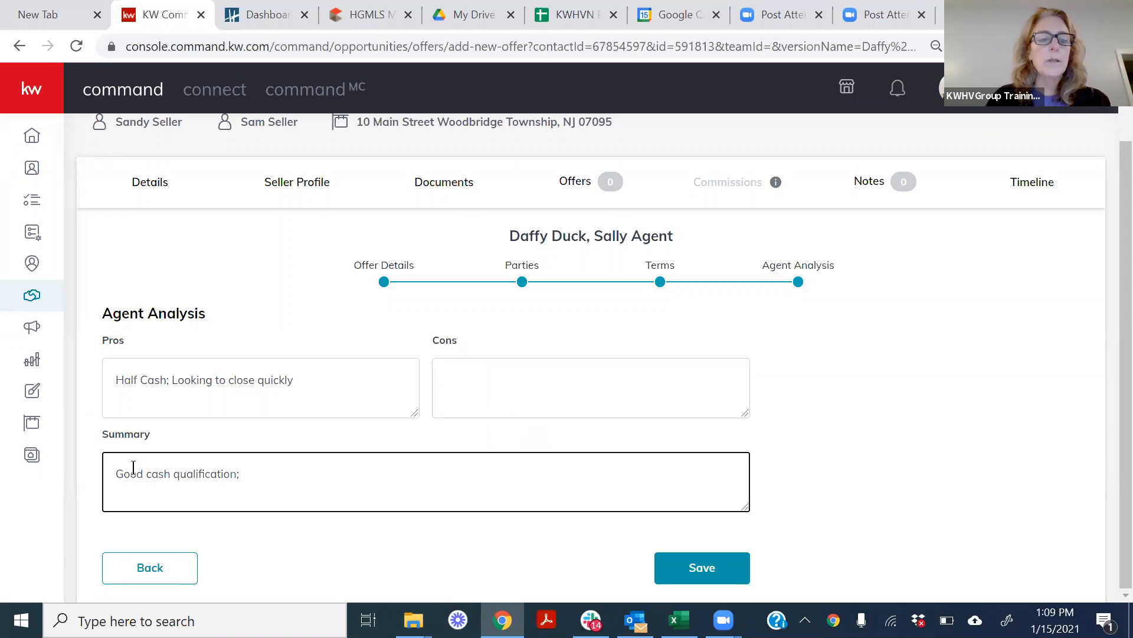
{"action": "type", "text": "; appraisal won't"}
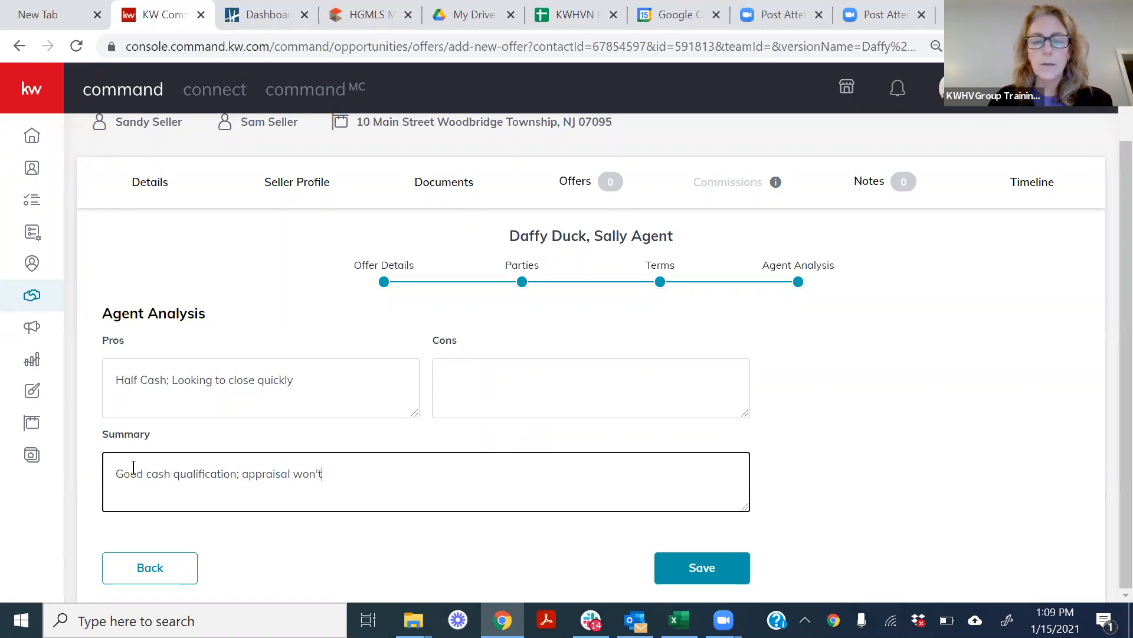
{"action": "type", "text": " be an issue"}
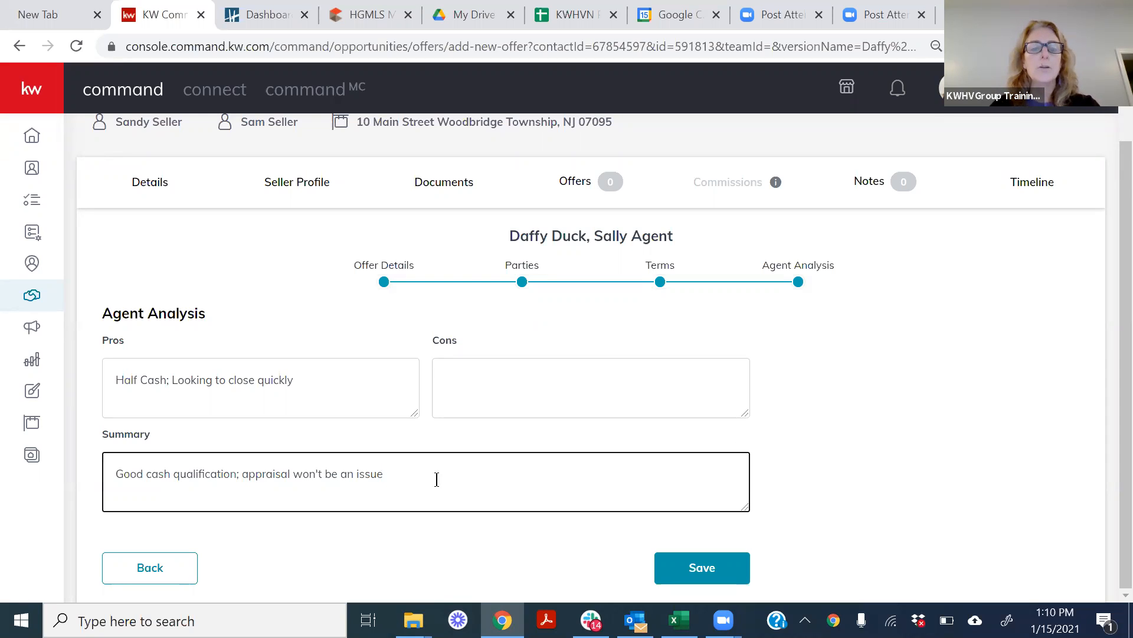
Enter "Pre-approved only, not pre-qualified" as the offer's cons in the agent analysis.
{"action": "left_click", "coordinate": [450, 374]}
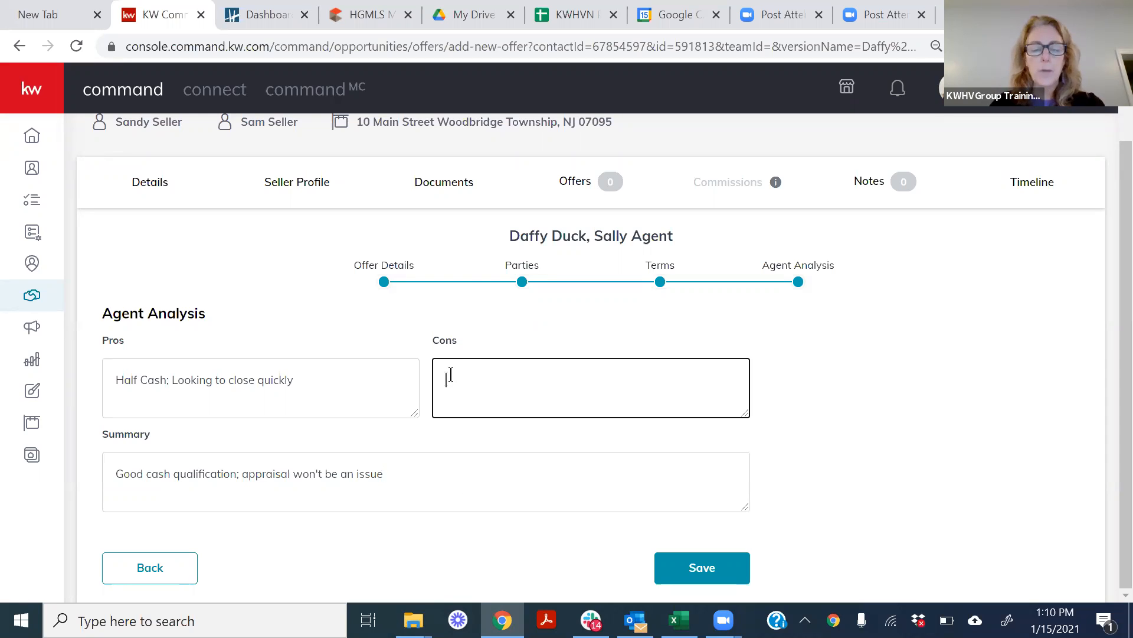
{"action": "type", "text": "Pre"}
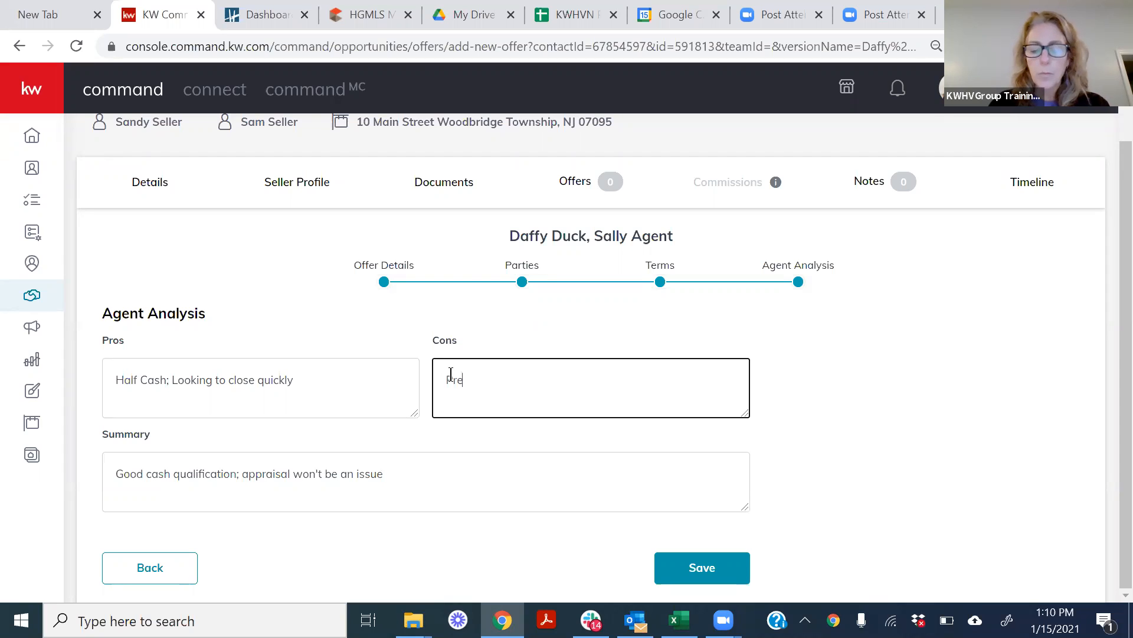
{"action": "type", "text": "-qpproivedo n"}
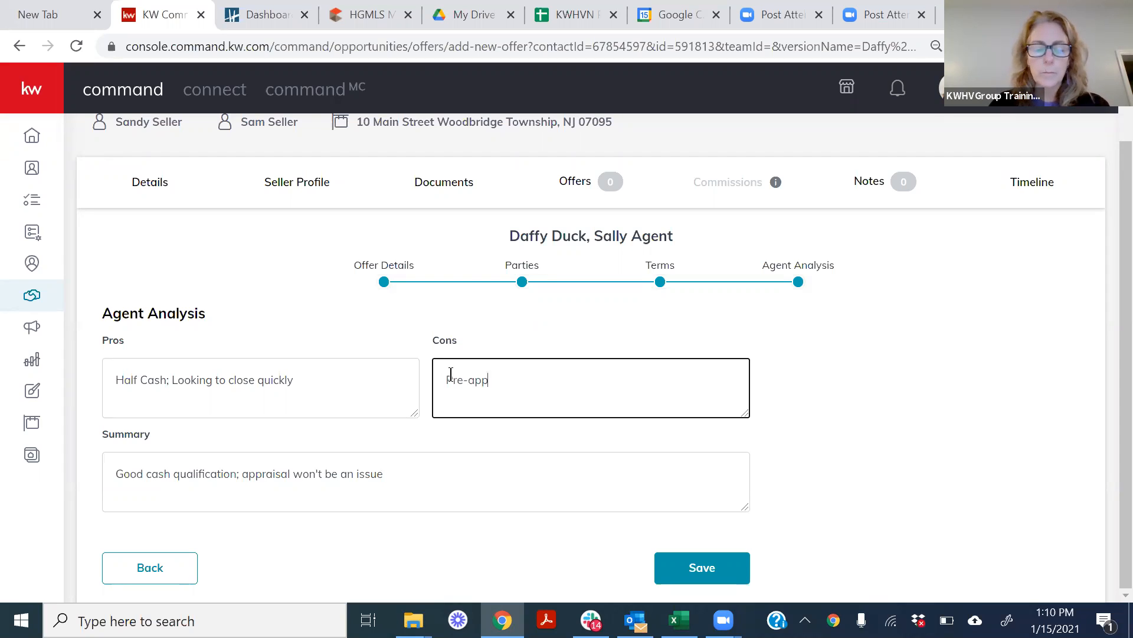
{"action": "key", "text": "BackSpace"}
{"action": "key", "text": "BackSpace"}
{"action": "key", "text": "BackSpace"}
{"action": "key", "text": "BackSpace"}
{"action": "key", "text": "BackSpace"}
{"action": "key", "text": "BackSpace"}
{"action": "key", "text": "BackSpace"}
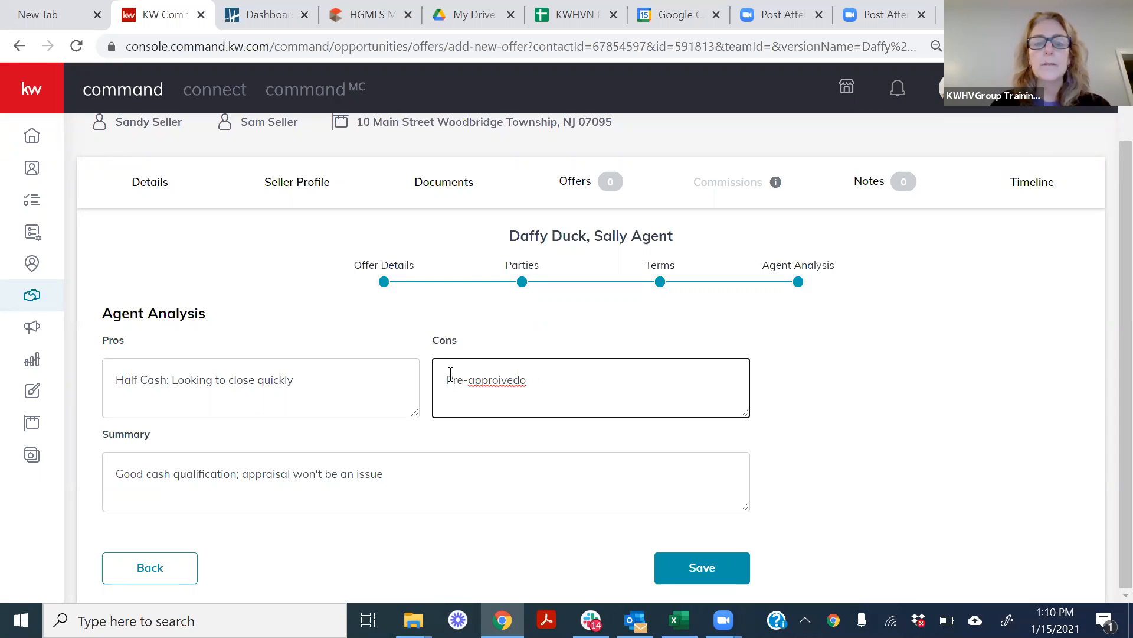
{"action": "type", "text": "ved "}
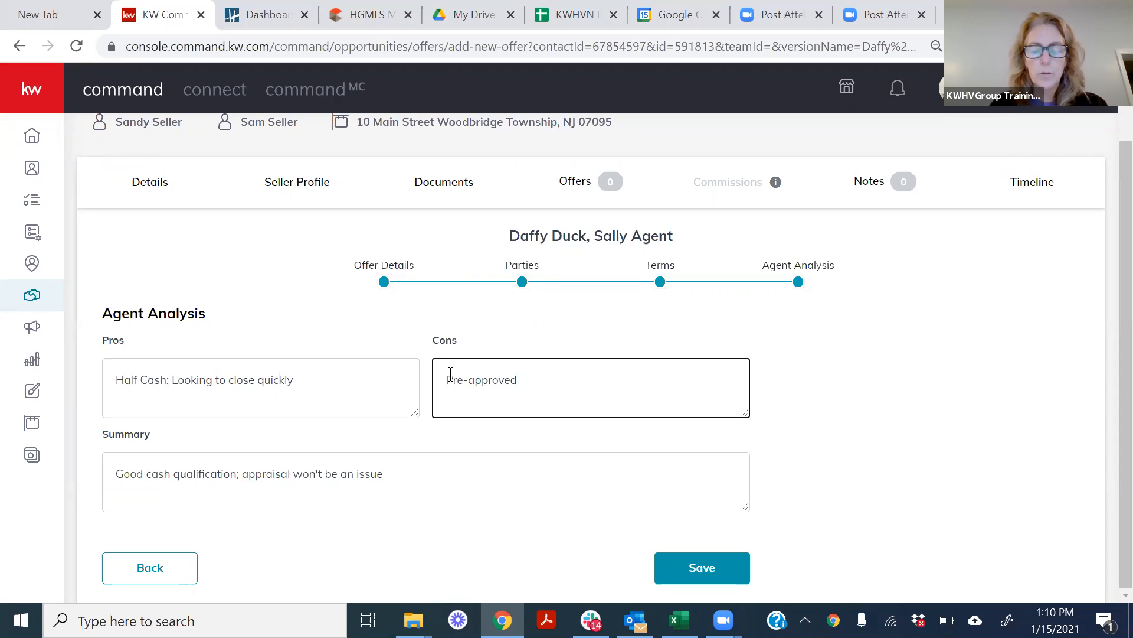
{"action": "type", "text": "only, not p"}
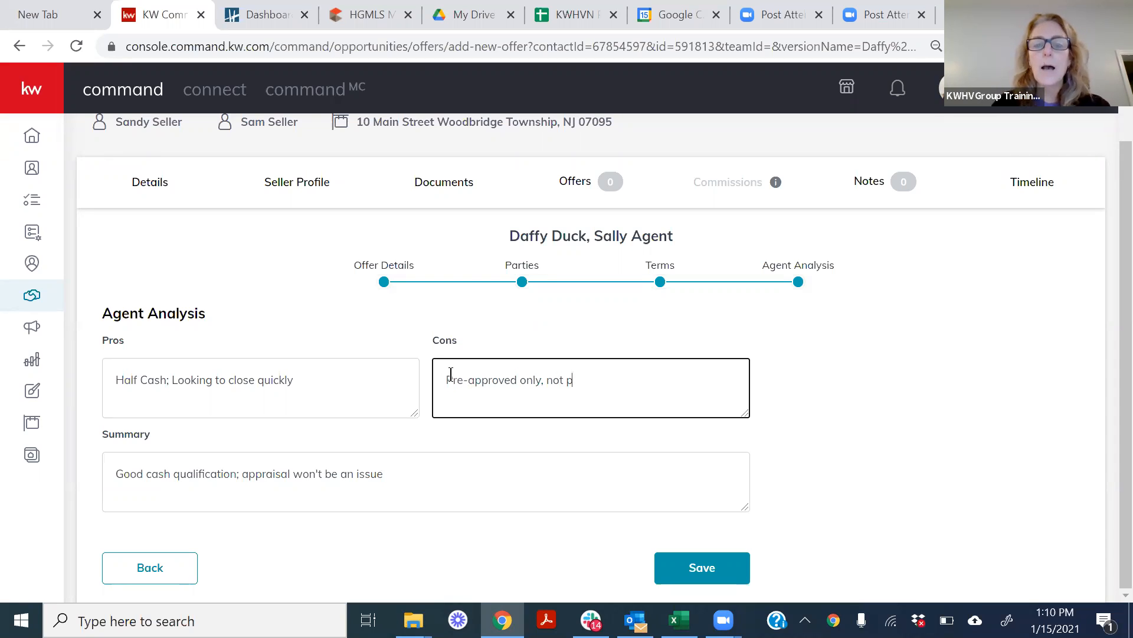
{"action": "type", "text": "re-qualif"}
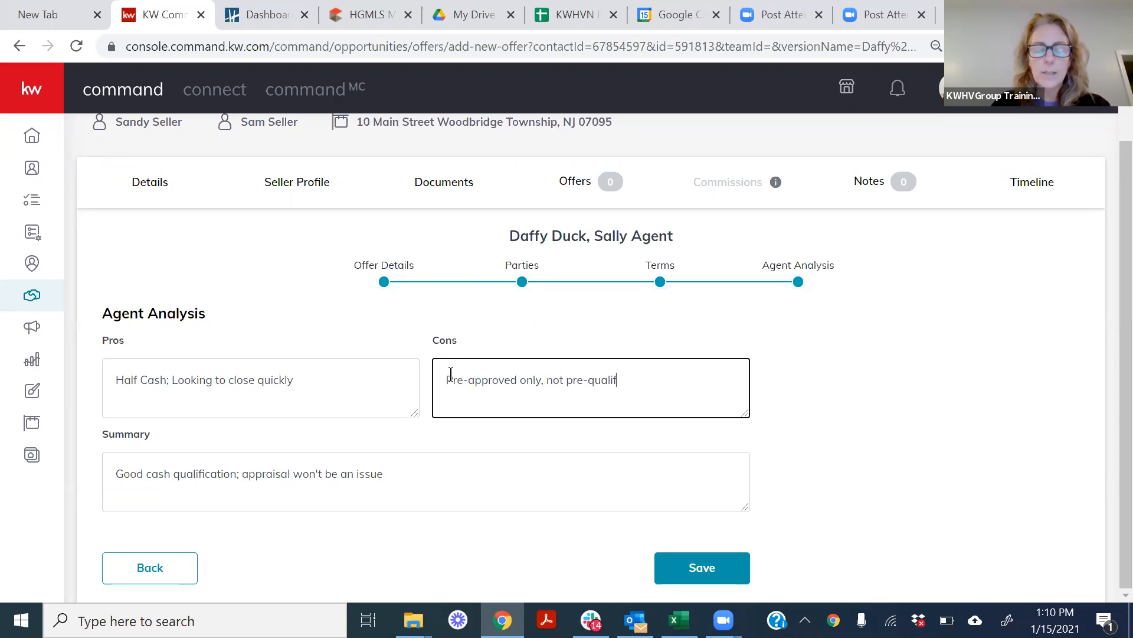
{"action": "type", "text": "iesd"}
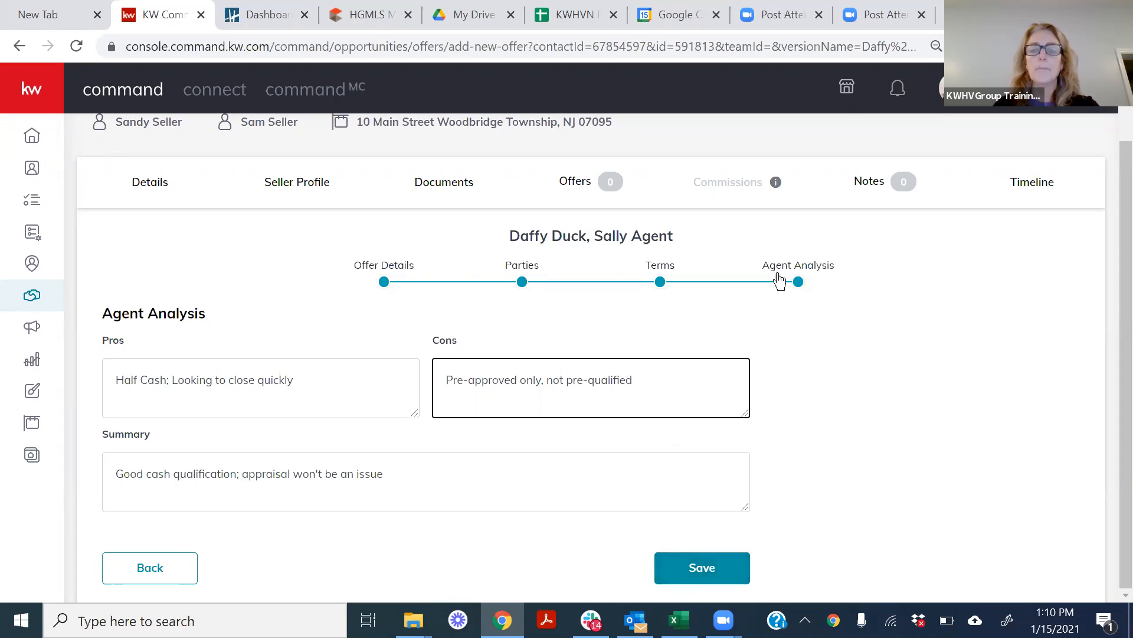
Save the offer and look through the additional actions available for it in the offer timeline.
{"action": "left_click", "coordinate": [687, 570]}
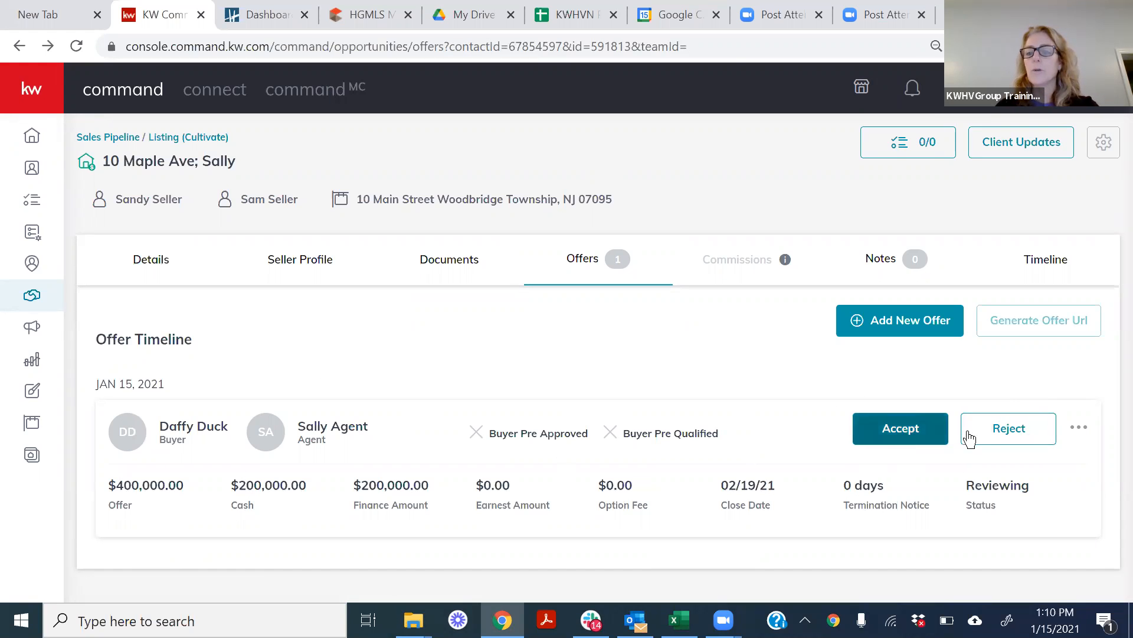
{"action": "left_click", "coordinate": [1081, 428]}
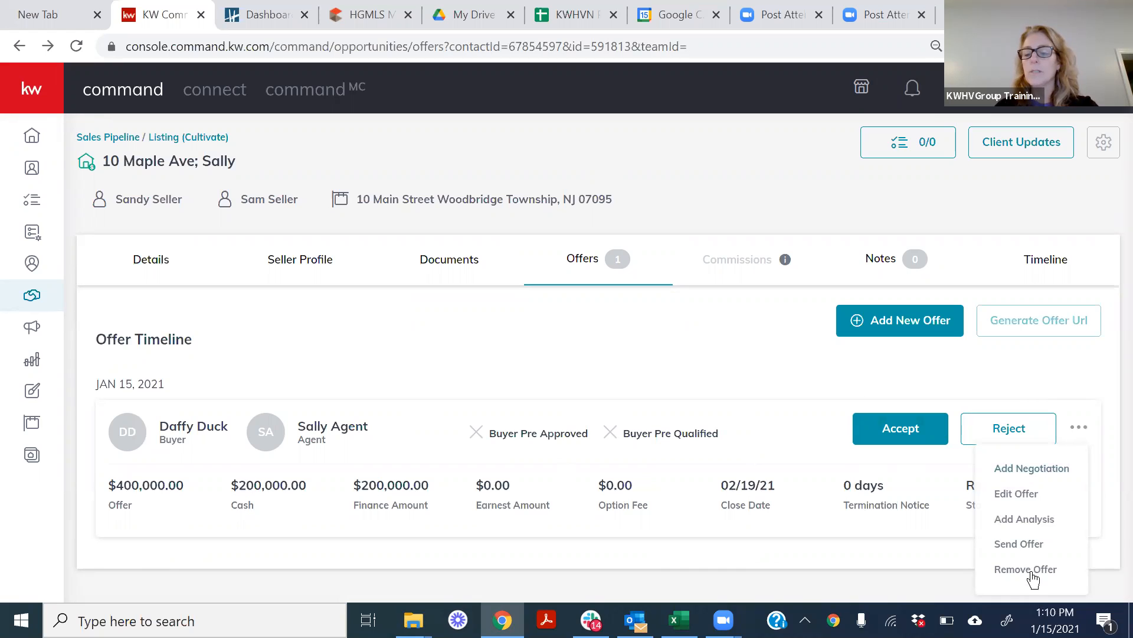
{"action": "left_click", "coordinate": [758, 362]}
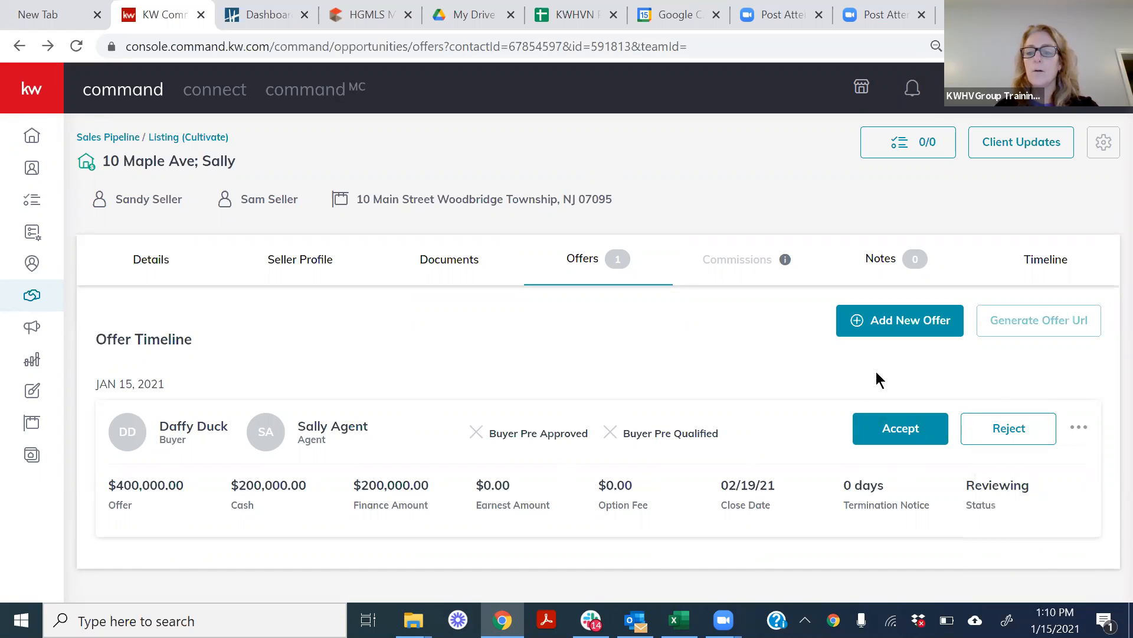
Create a second offer on the listing, replacing the default version name with the names of the buyer and the buyer's agent.
{"action": "left_click", "coordinate": [895, 327]}
{"action": "left_click", "coordinate": [493, 353]}
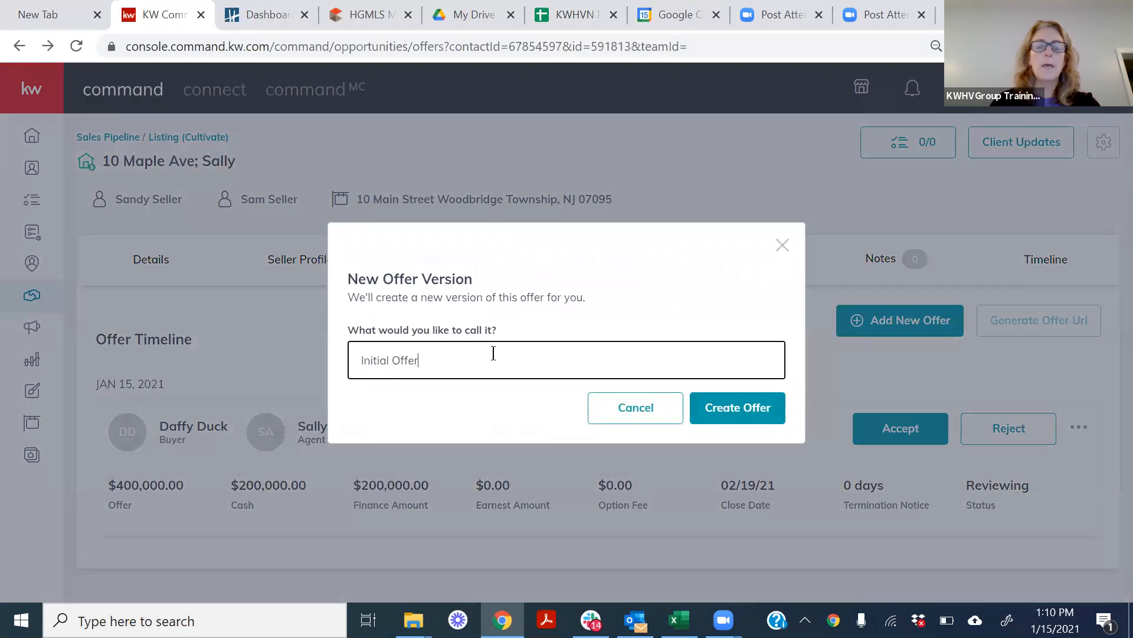
{"action": "key", "text": "BackSpace"}
{"action": "key", "text": "BackSpace"}
{"action": "key", "text": "BackSpace"}
{"action": "key", "text": "BackSpace"}
{"action": "key", "text": "BackSpace"}
{"action": "key", "text": "BackSpace"}
{"action": "key", "text": "BackSpace"}
{"action": "key", "text": "BackSpace"}
{"action": "key", "text": "BackSpace"}
{"action": "key", "text": "BackSpace"}
{"action": "key", "text": "BackSpace"}
{"action": "key", "text": "BackSpace"}
{"action": "key", "text": "BackSpace"}
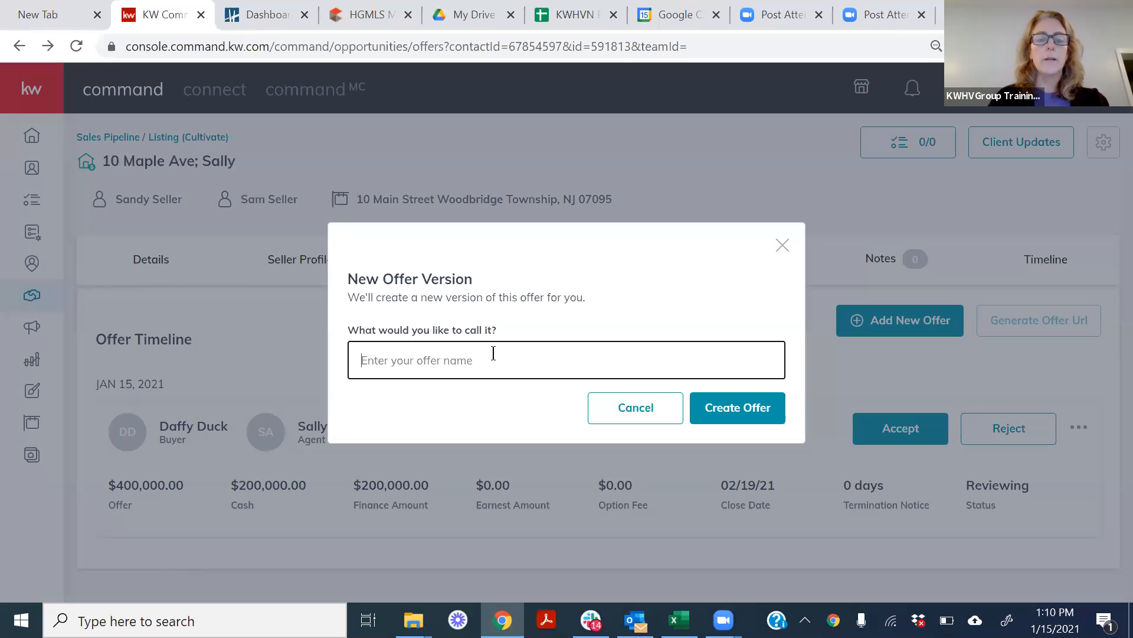
{"action": "type", "text": "Por"}
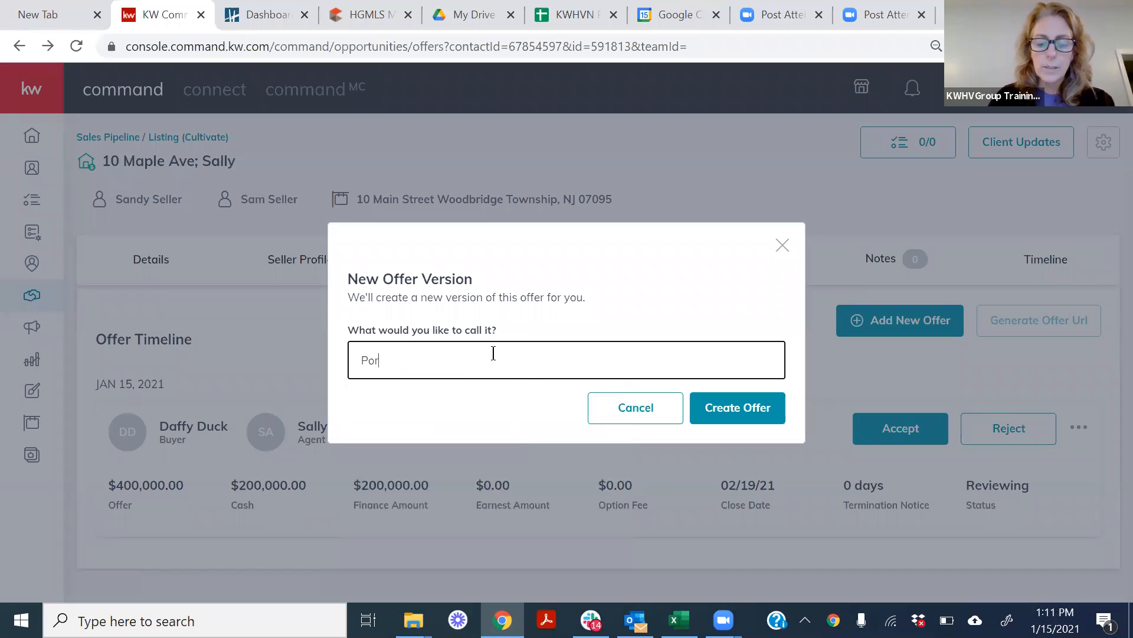
{"action": "type", "text": "ky Piglet"}
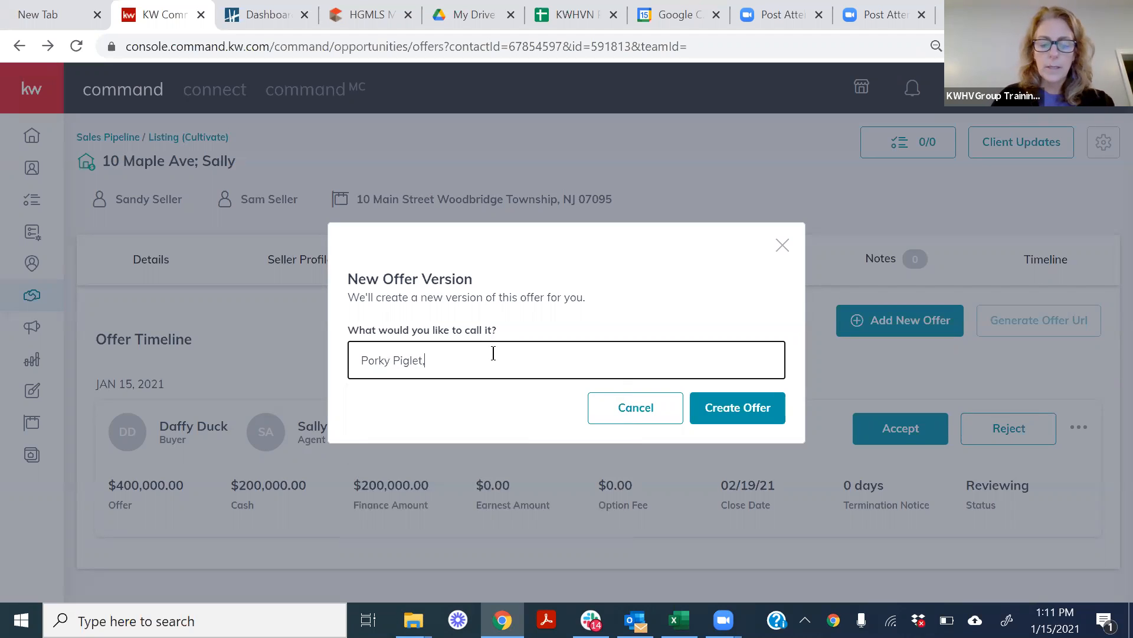
{"action": "type", "text": ", Joh"}
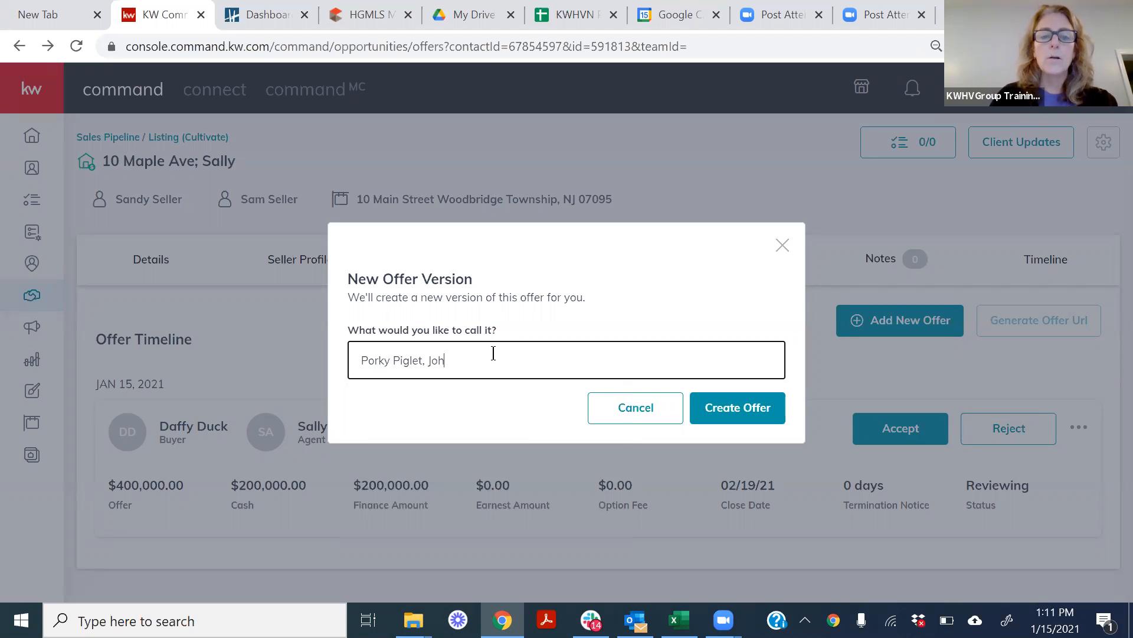
{"action": "type", "text": "n Agent"}
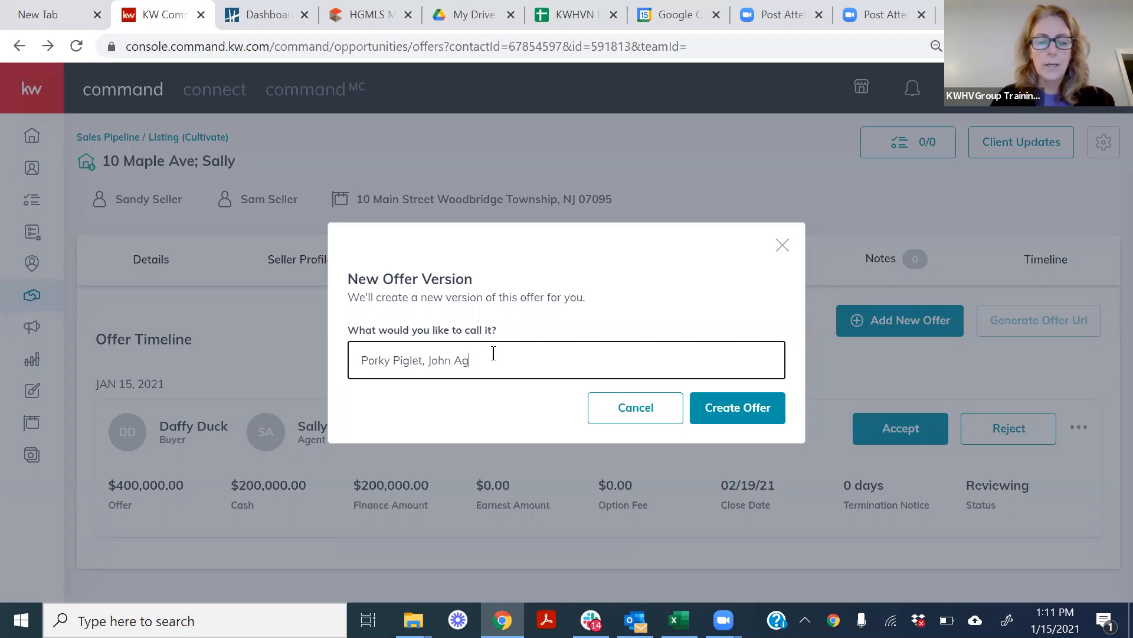
{"action": "left_click", "coordinate": [728, 413]}
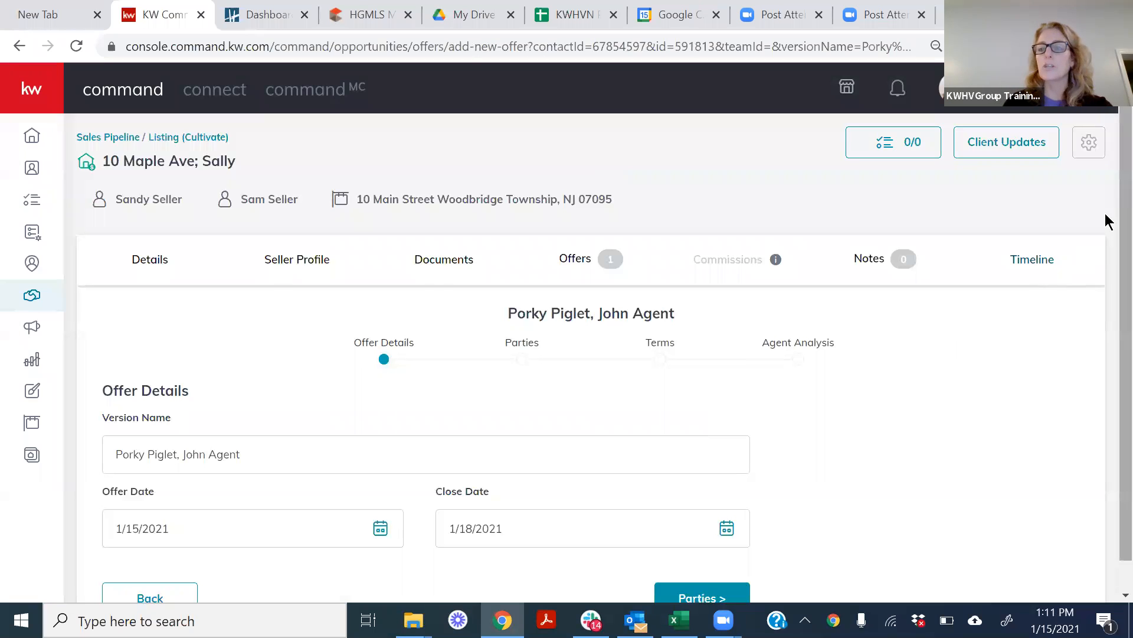
Set the new offer's close date to 3/3/2021 and continue to the Parties section.
{"action": "scroll", "coordinate": [1105, 225], "scroll_direction": "down", "scroll_amount": 1}
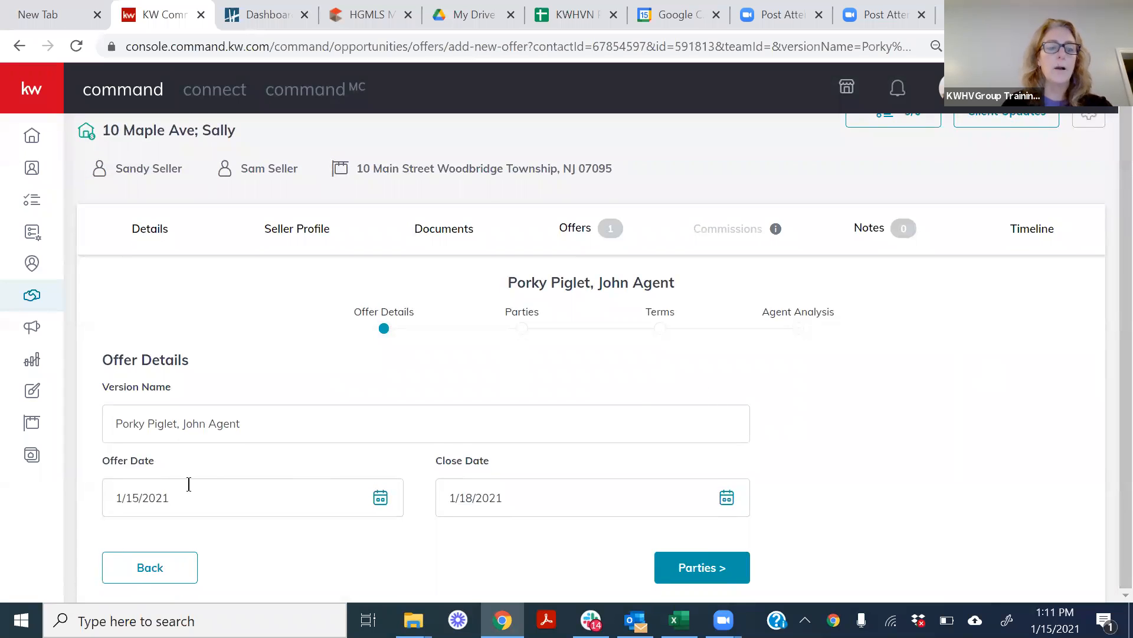
{"action": "left_click", "coordinate": [729, 499]}
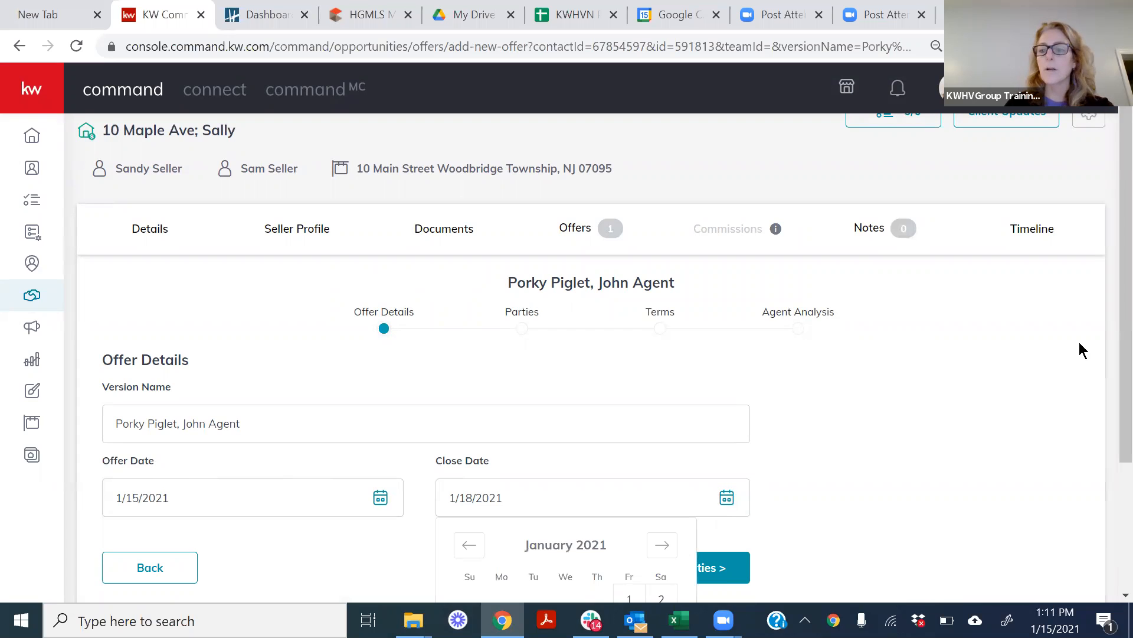
{"action": "scroll", "coordinate": [1105, 328], "scroll_direction": "down", "scroll_amount": 3}
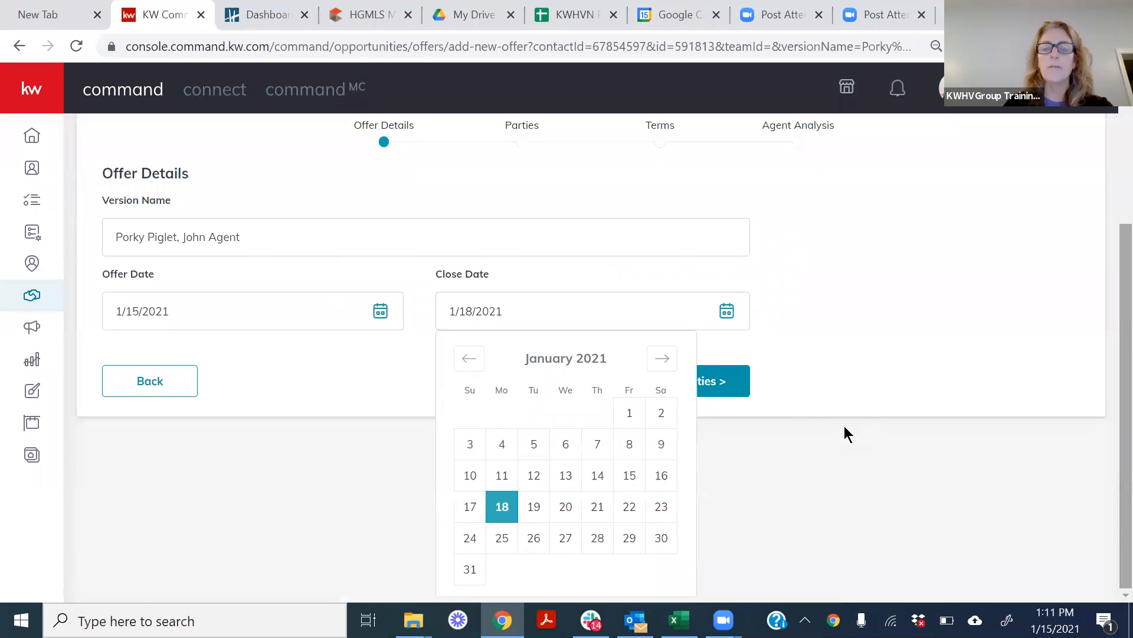
{"action": "left_click", "coordinate": [659, 359]}
{"action": "left_click", "coordinate": [658, 364]}
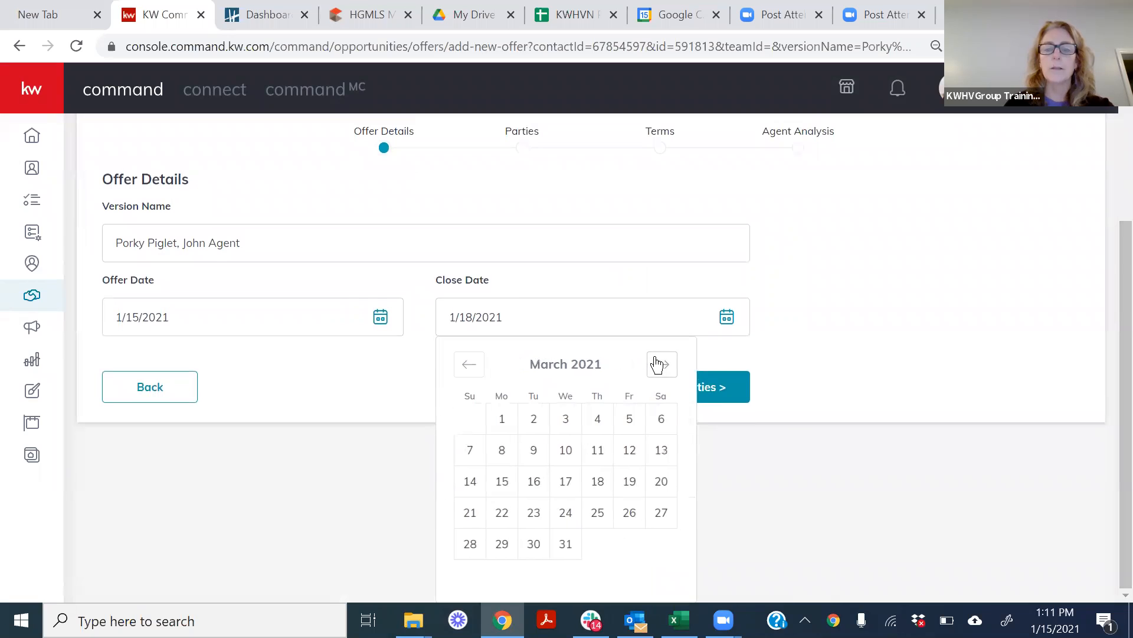
{"action": "left_click", "coordinate": [565, 420]}
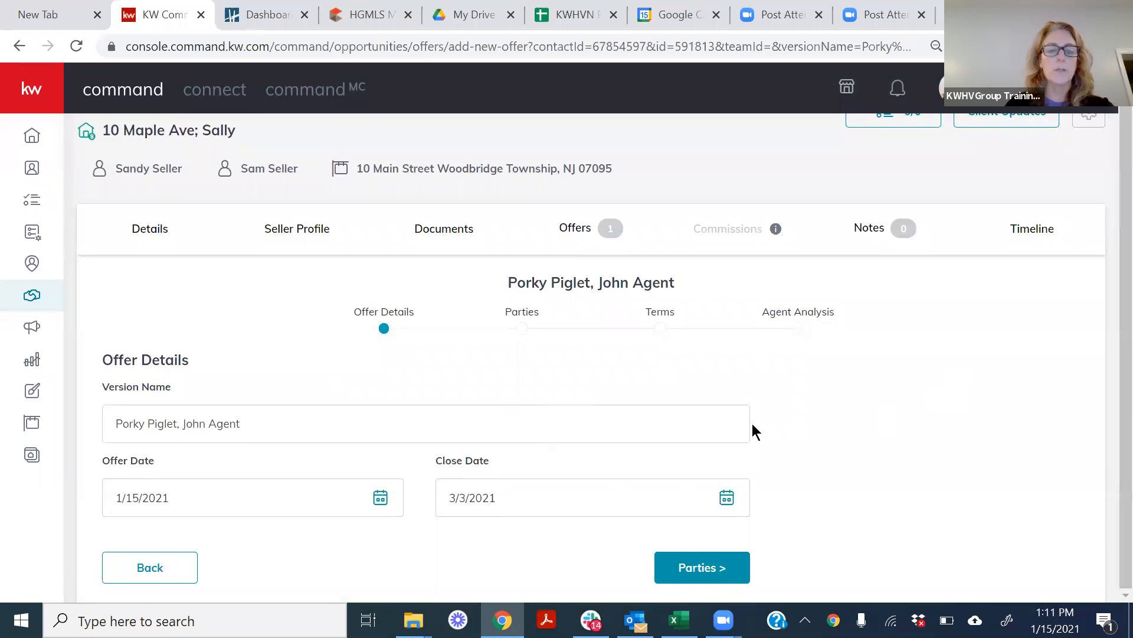
{"action": "left_click", "coordinate": [731, 570]}
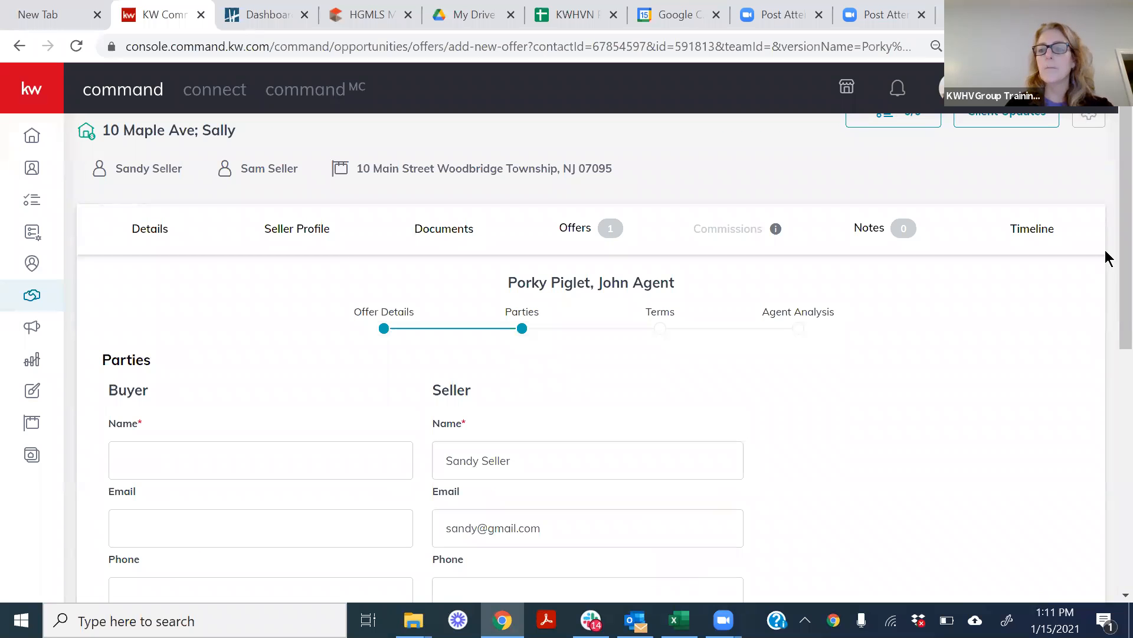
Enter the buyer's full name in the Parties section of the new offer.
{"action": "scroll", "coordinate": [1105, 235], "scroll_direction": "down", "scroll_amount": 3}
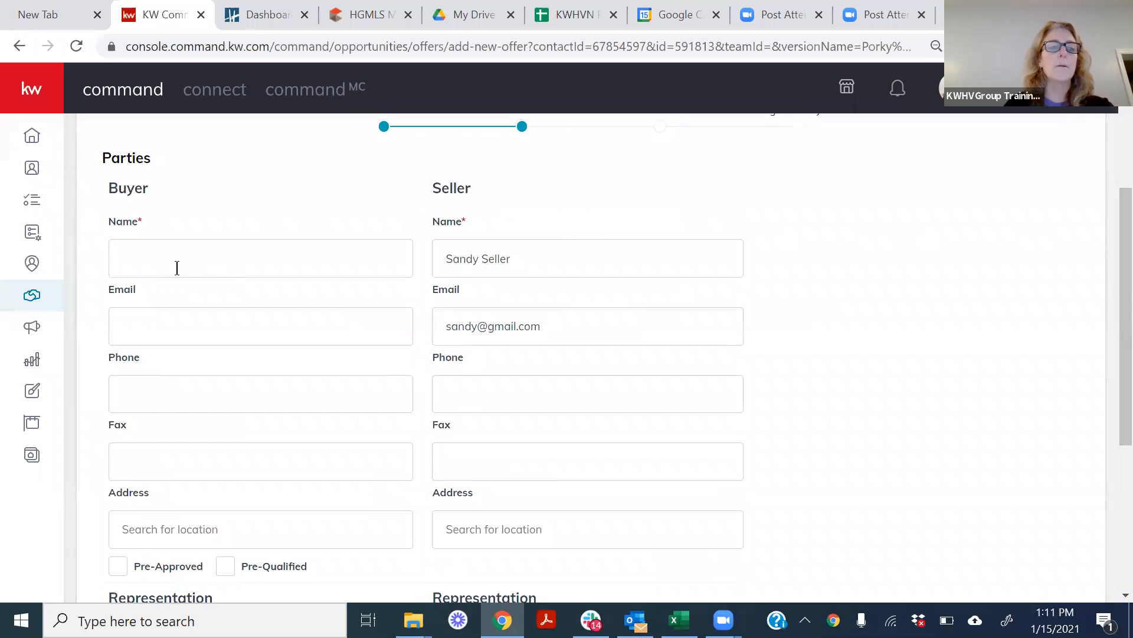
{"action": "left_click", "coordinate": [177, 268]}
{"action": "type", "text": "Por"}
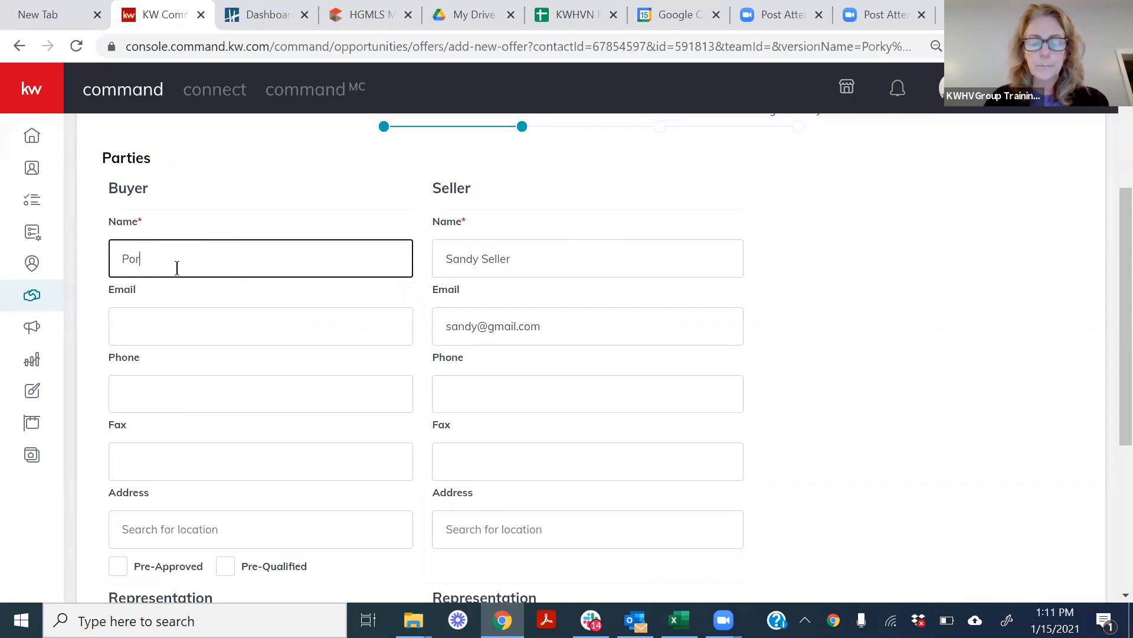
{"action": "type", "text": "ky Piglet"}
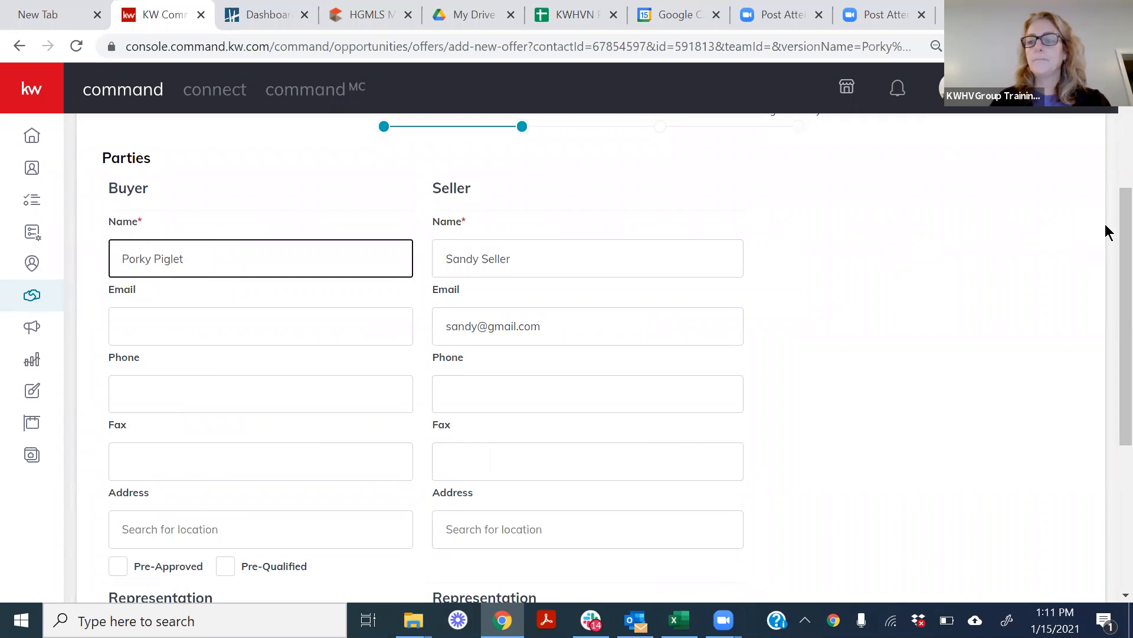
Mark the buyer as Pre-Approved, enter the name of the buyer's representing associate, and continue to the Terms section.
{"action": "left_click_drag", "start_coordinate": [1105, 240], "coordinate": [1105, 387]}
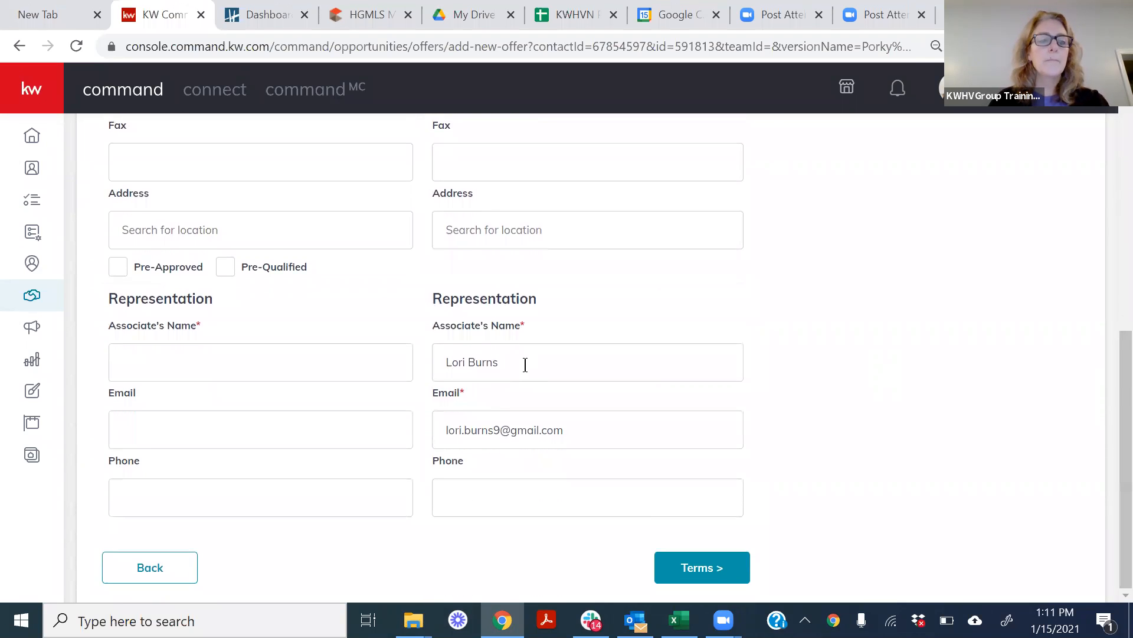
{"action": "left_click", "coordinate": [116, 273]}
{"action": "left_click", "coordinate": [146, 360]}
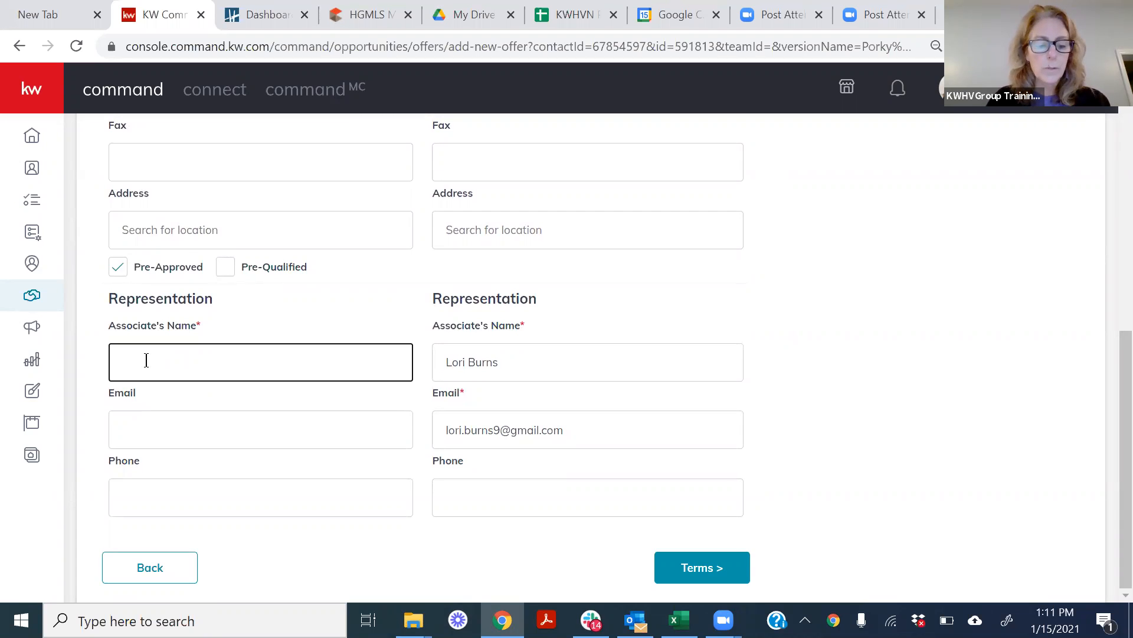
{"action": "type", "text": "John Agnt"}
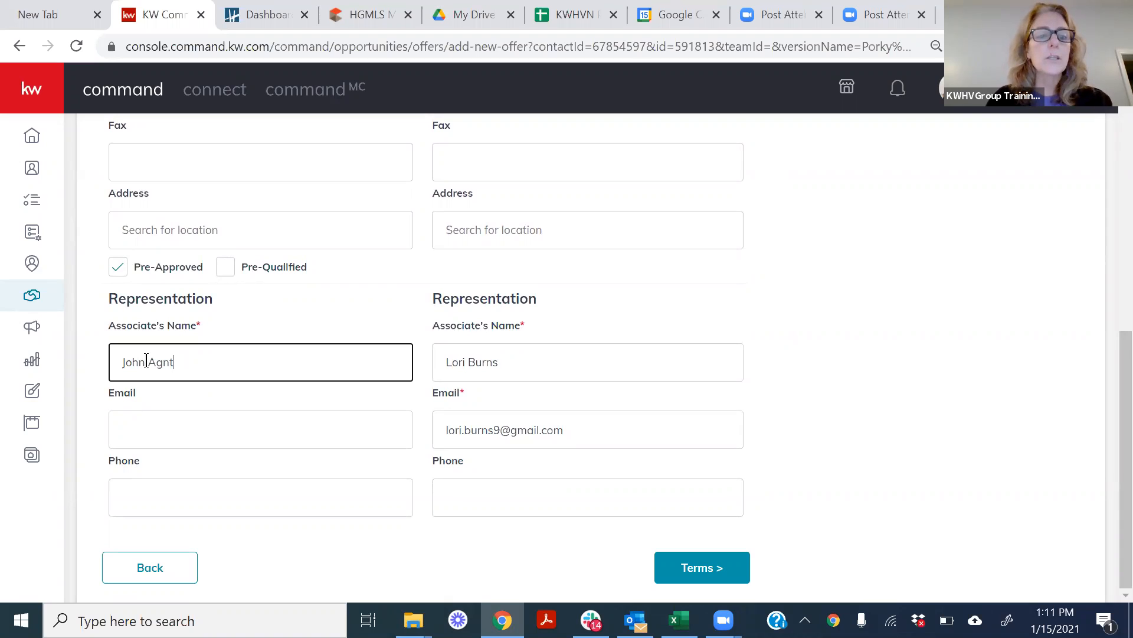
{"action": "type", "text": "en"}
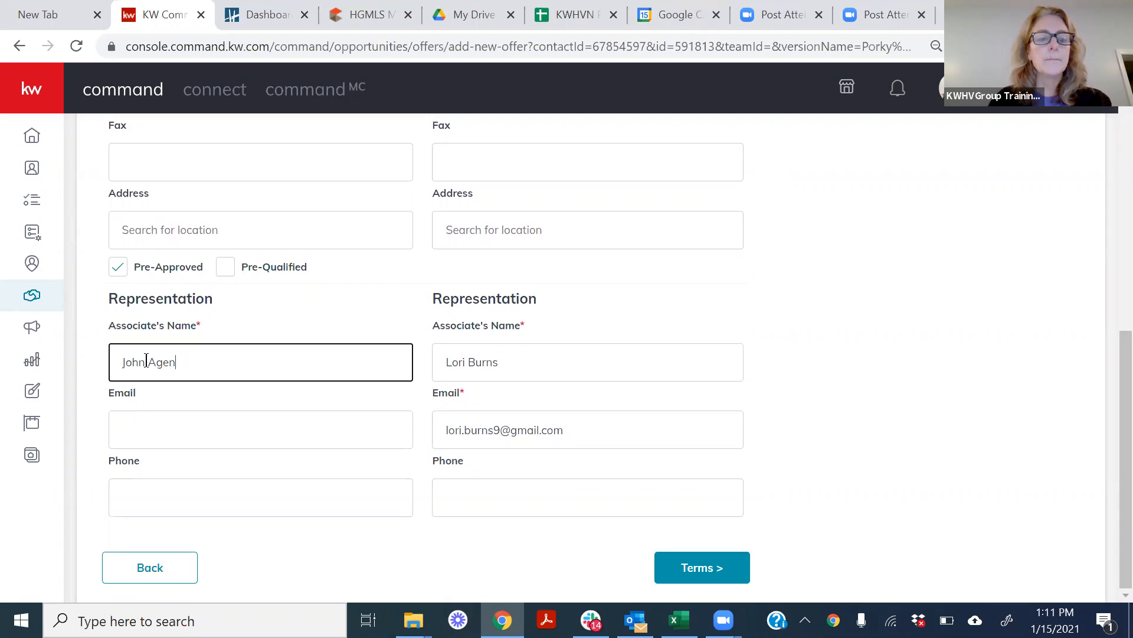
{"action": "left_click", "coordinate": [707, 570]}
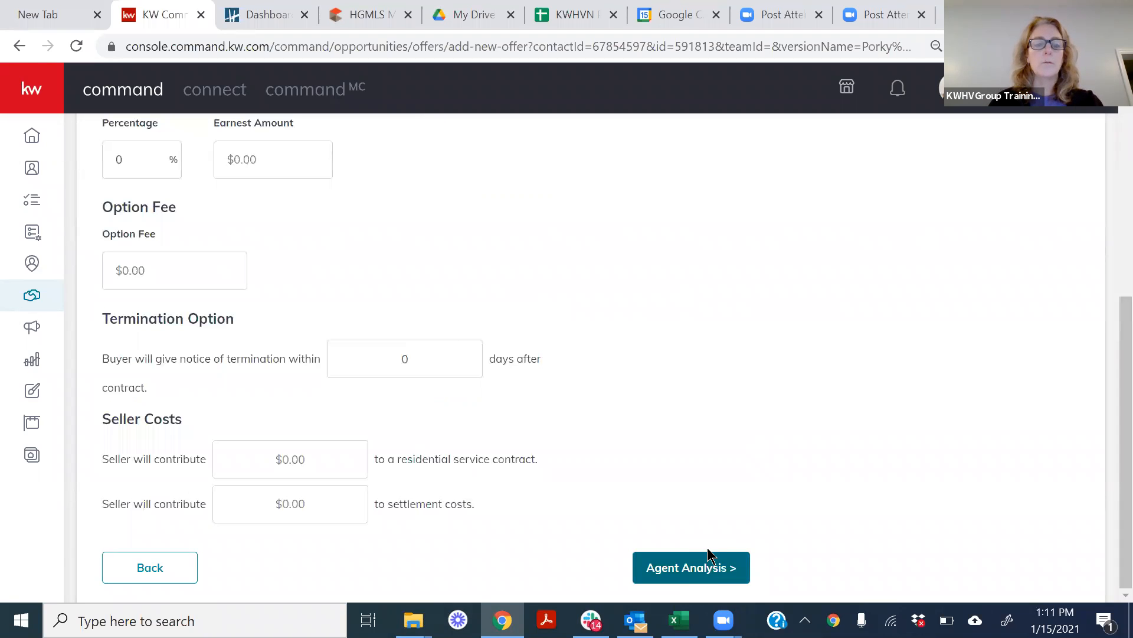
Set the offer's cash to $10,000 and its finance amount to $400,000 in the Terms section.
{"action": "left_click_drag", "start_coordinate": [1124, 329], "coordinate": [1125, 183]}
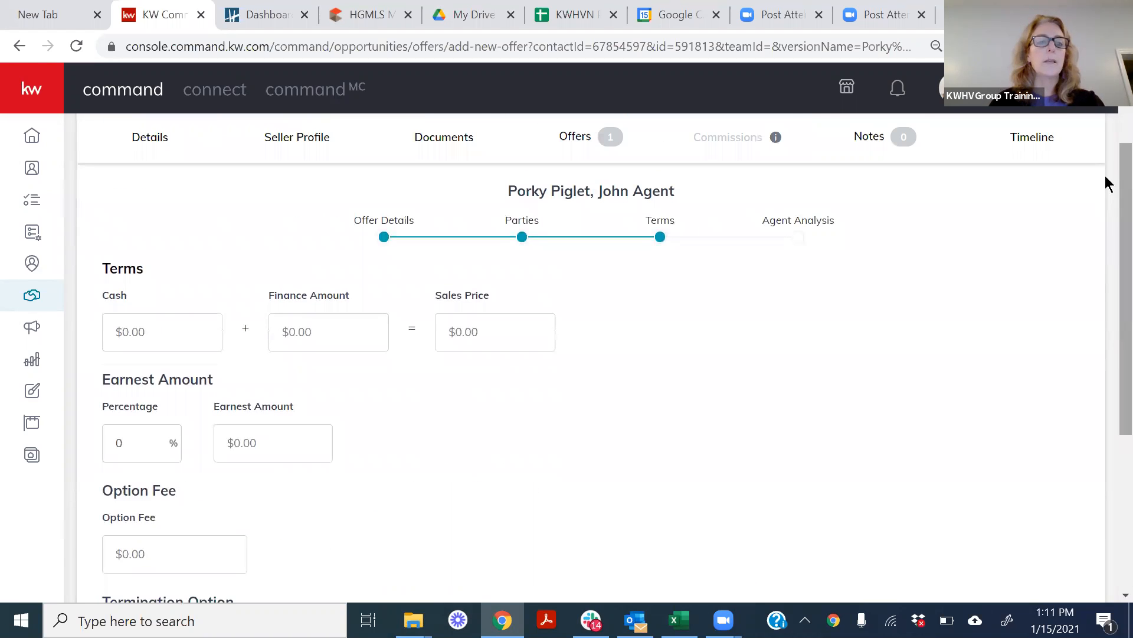
{"action": "left_click", "coordinate": [181, 332]}
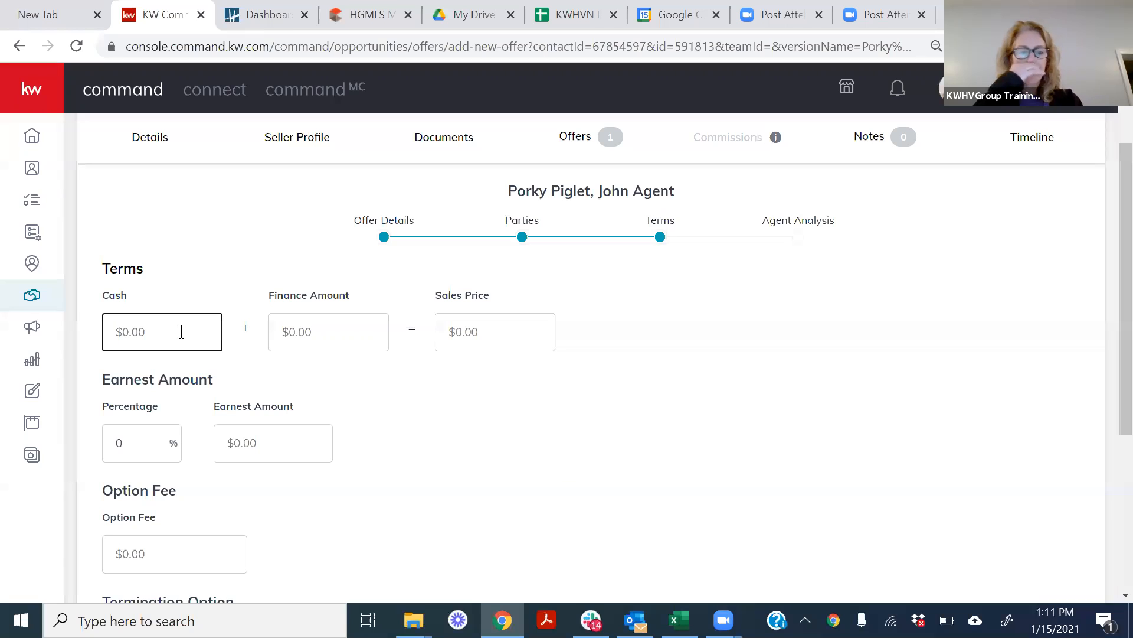
{"action": "type", "text": "10"}
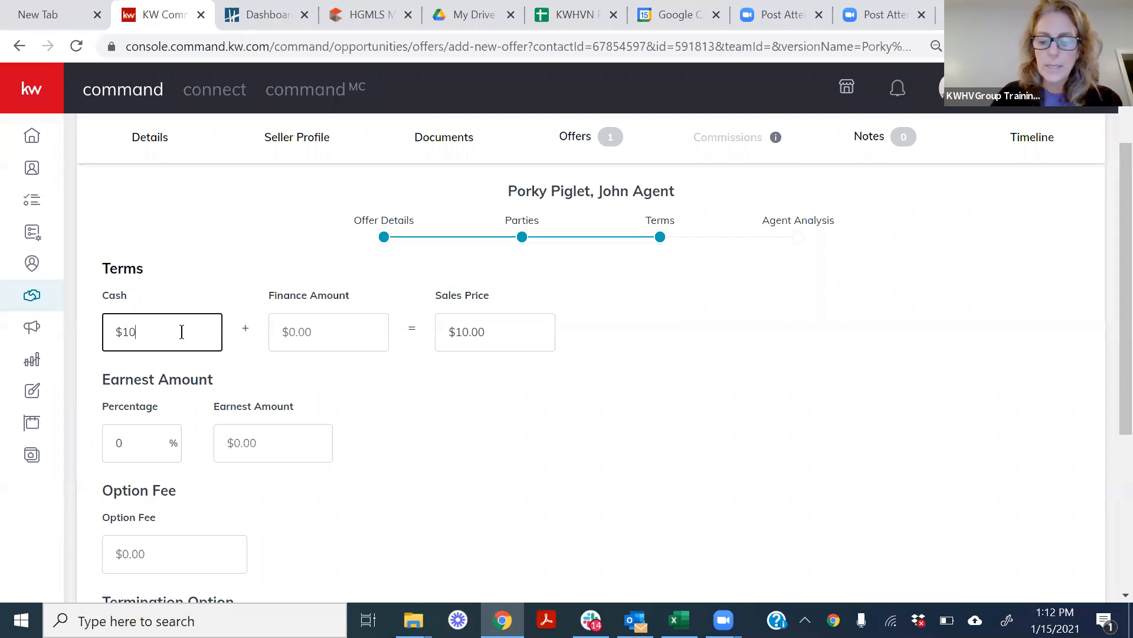
{"action": "type", "text": ",000"}
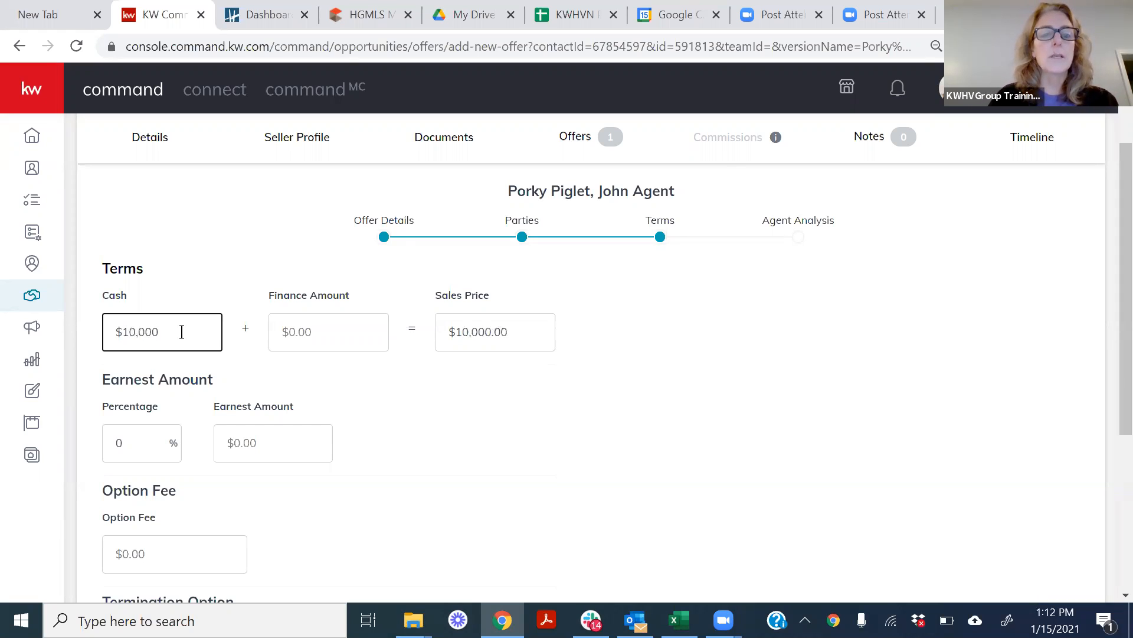
{"action": "left_click", "coordinate": [332, 330]}
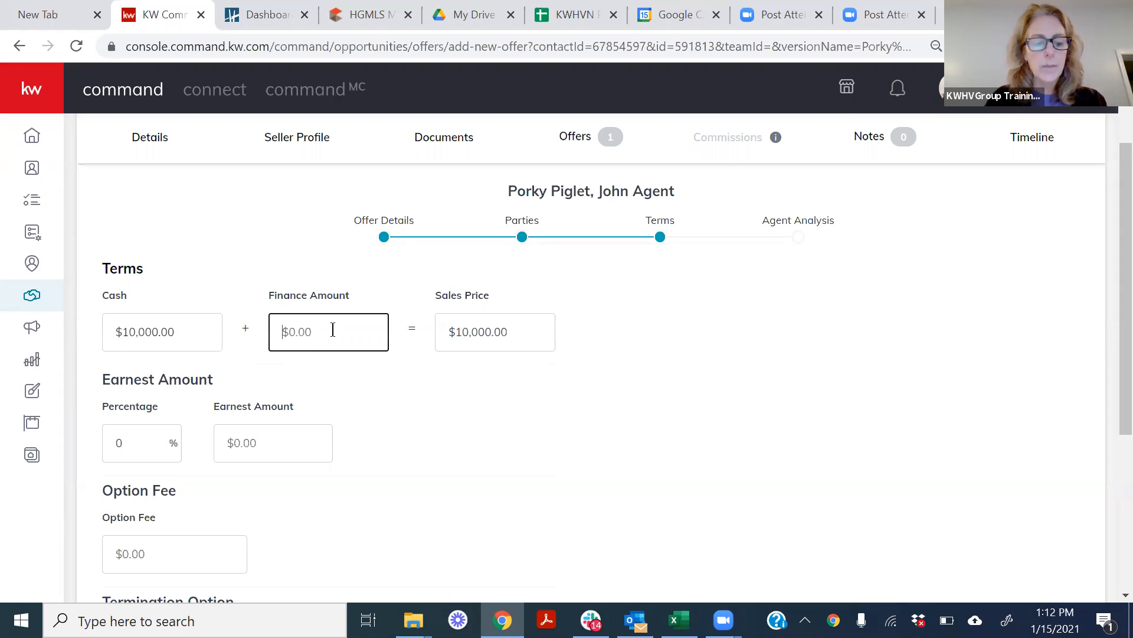
{"action": "type", "text": "400,000"}
{"action": "left_click", "coordinate": [407, 381]}
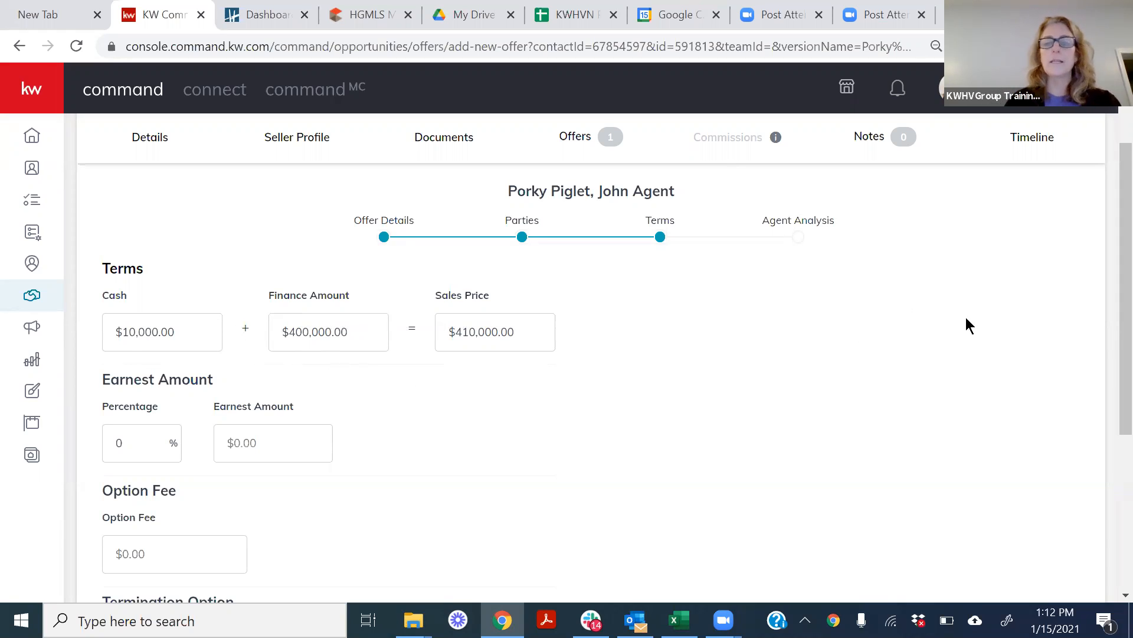
Continue to the Agent Analysis section and enter "$10,000 Above asking price" as the offer's pros.
{"action": "left_click_drag", "start_coordinate": [1107, 244], "coordinate": [1107, 422]}
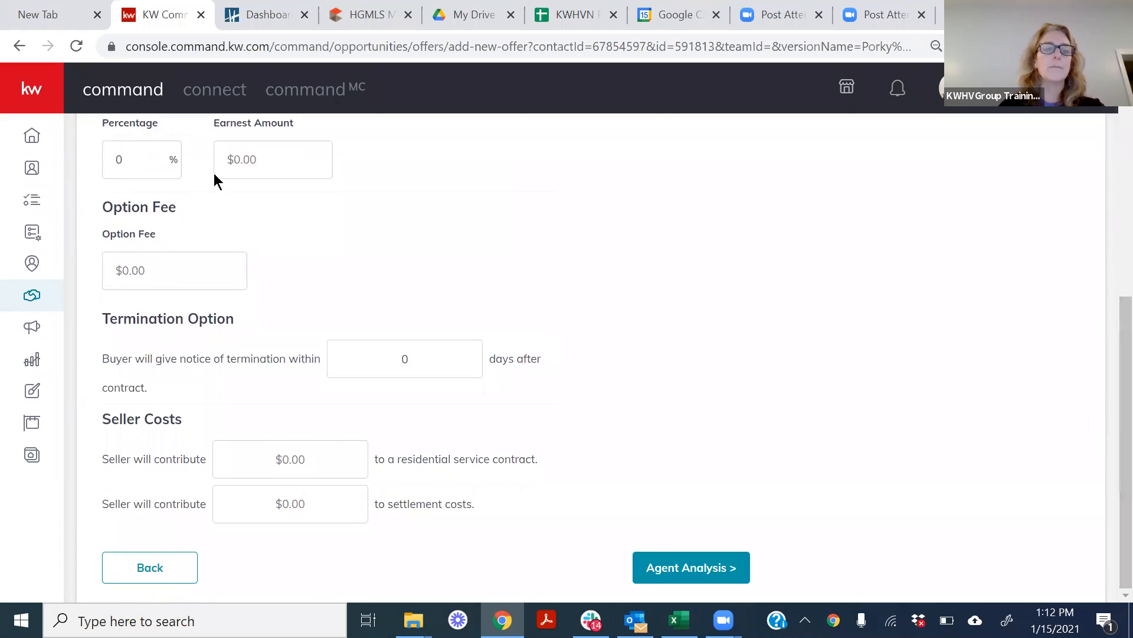
{"action": "left_click", "coordinate": [701, 568]}
{"action": "left_click", "coordinate": [171, 368]}
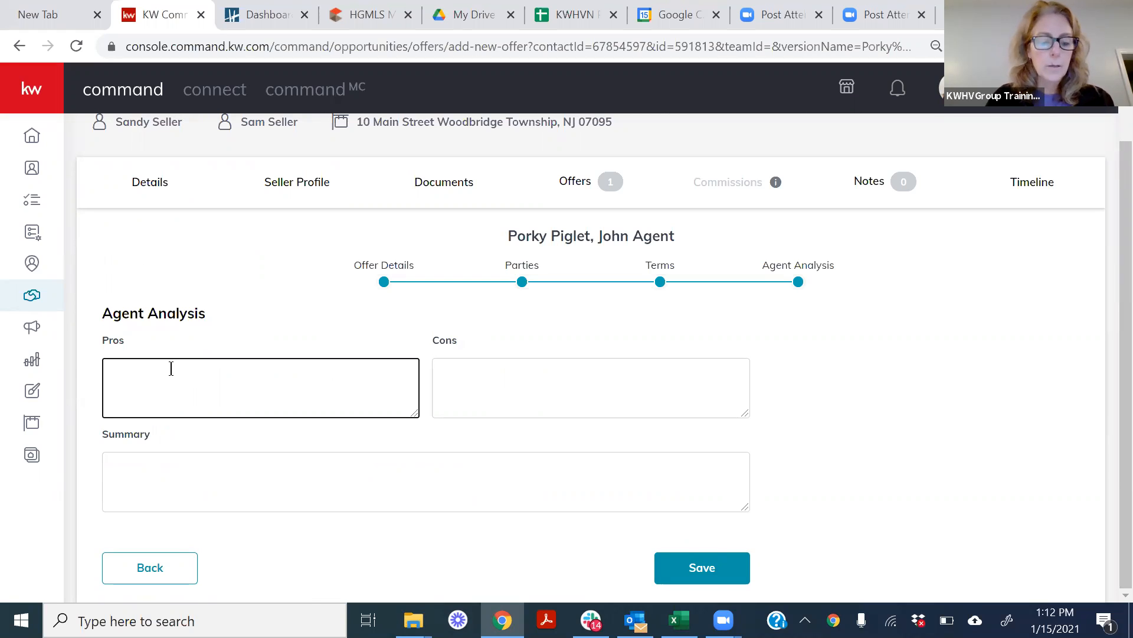
{"action": "type", "text": "$10,0"}
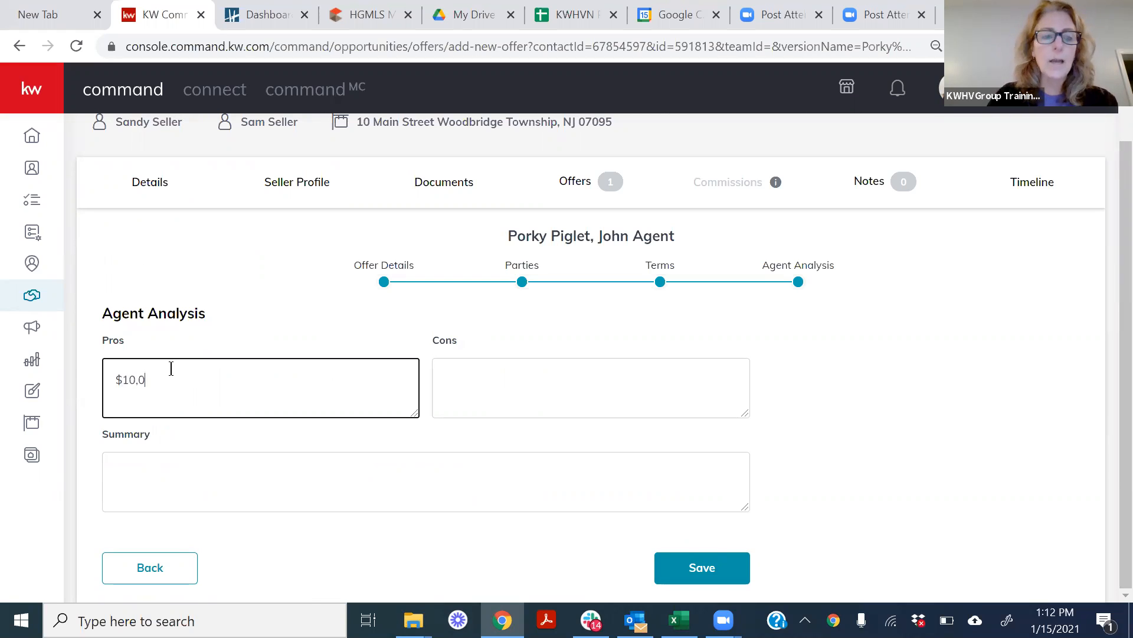
{"action": "type", "text": "00 Above ask"}
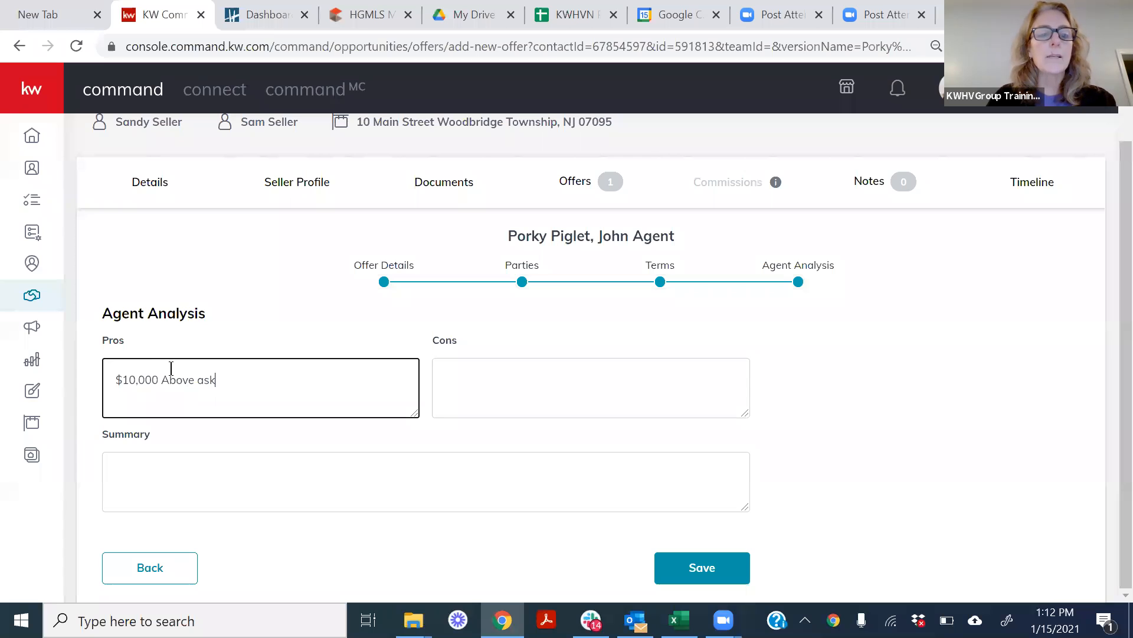
{"action": "type", "text": "ing price"}
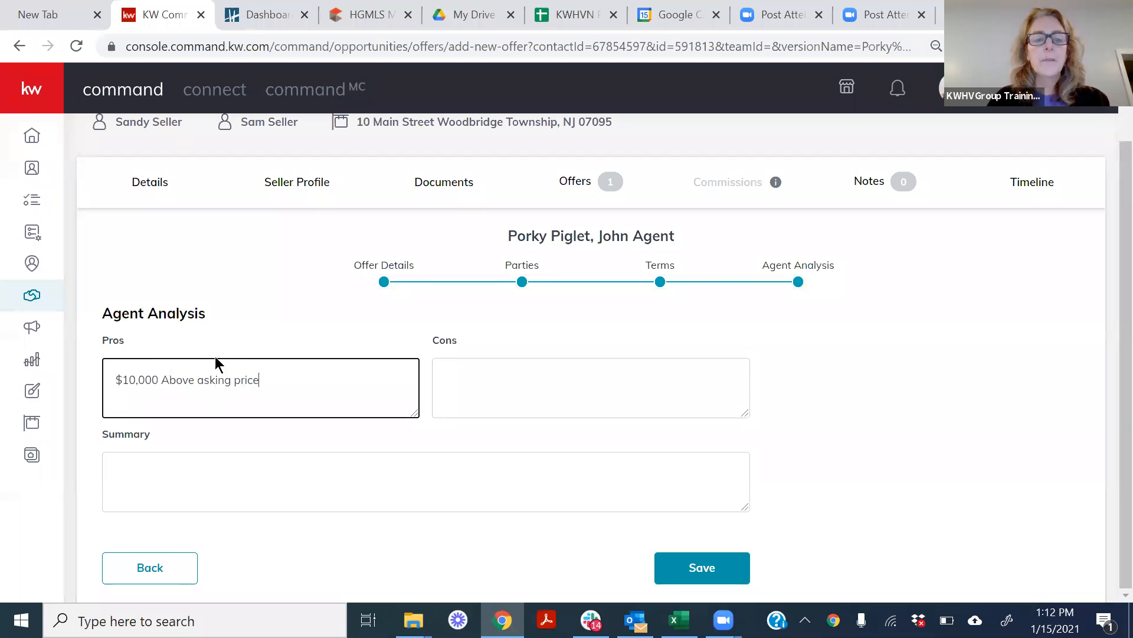
{"action": "left_click", "coordinate": [483, 379]}
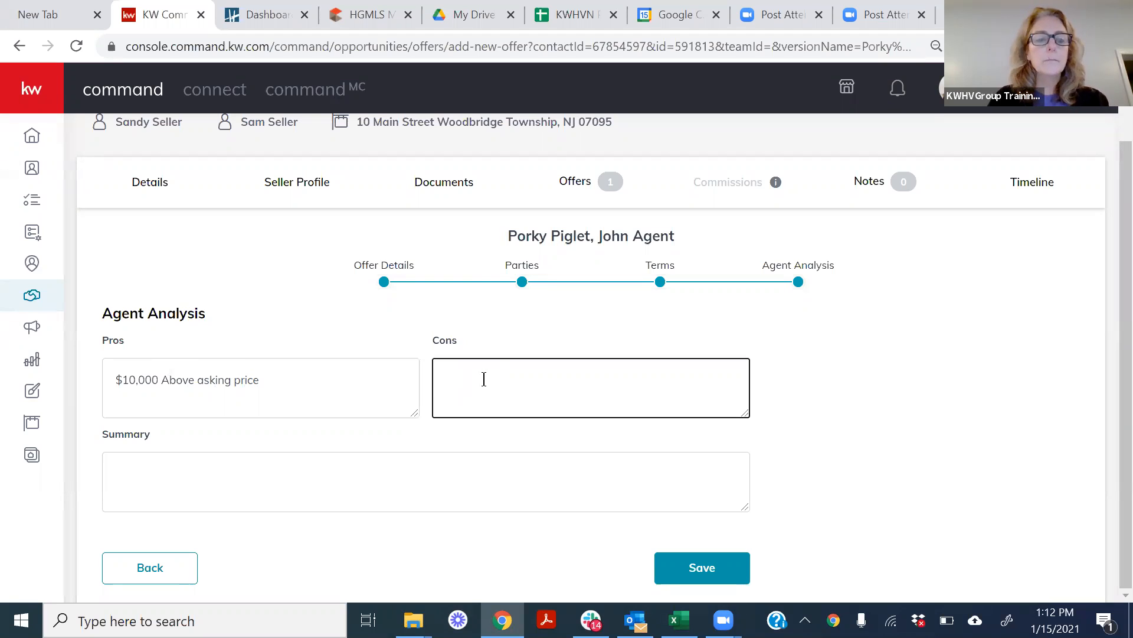
{"action": "type", "text": "N"}
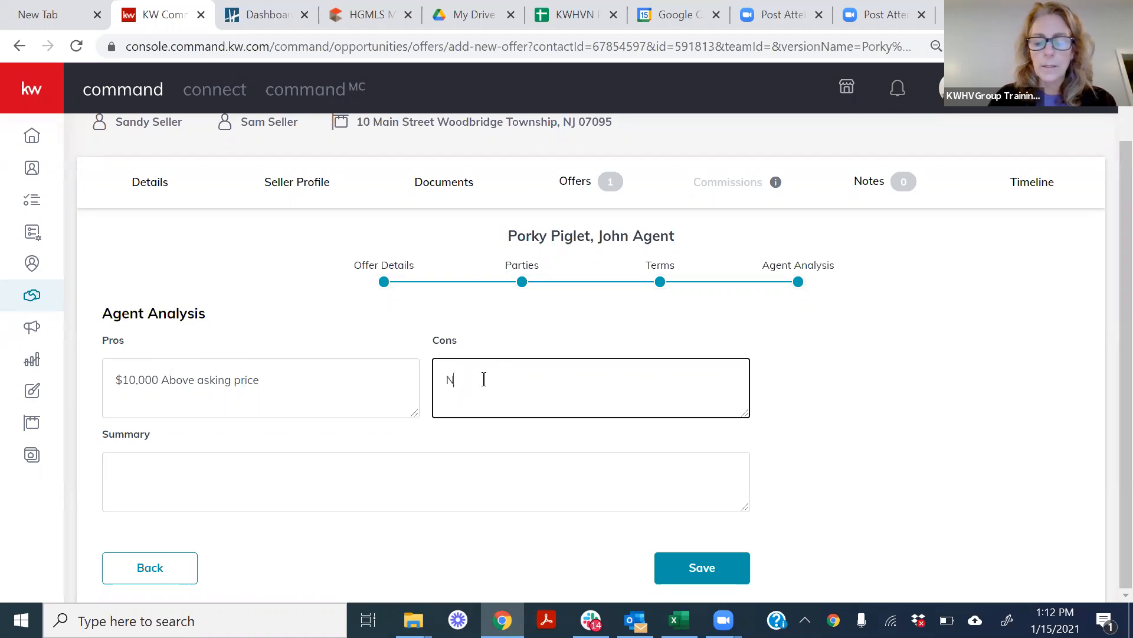
{"action": "type", "text": "ot as mu"}
{"action": "key", "text": "BackSpace"}
{"action": "key", "text": "BackSpace"}
{"action": "key", "text": "BackSpace"}
{"action": "key", "text": "BackSpace"}
{"action": "key", "text": "BackSpace"}
{"action": "key", "text": "BackSpace"}
{"action": "key", "text": "BackSpace"}
{"action": "key", "text": "BackSpace"}
{"action": "key", "text": "BackSpace"}
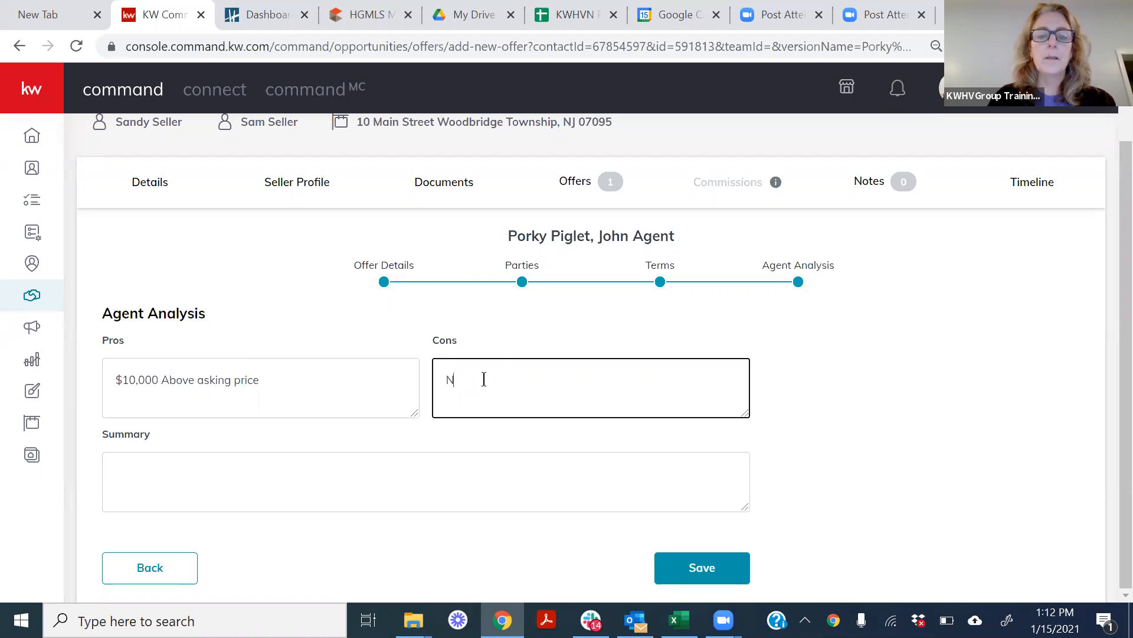
{"action": "type", "text": "small"}
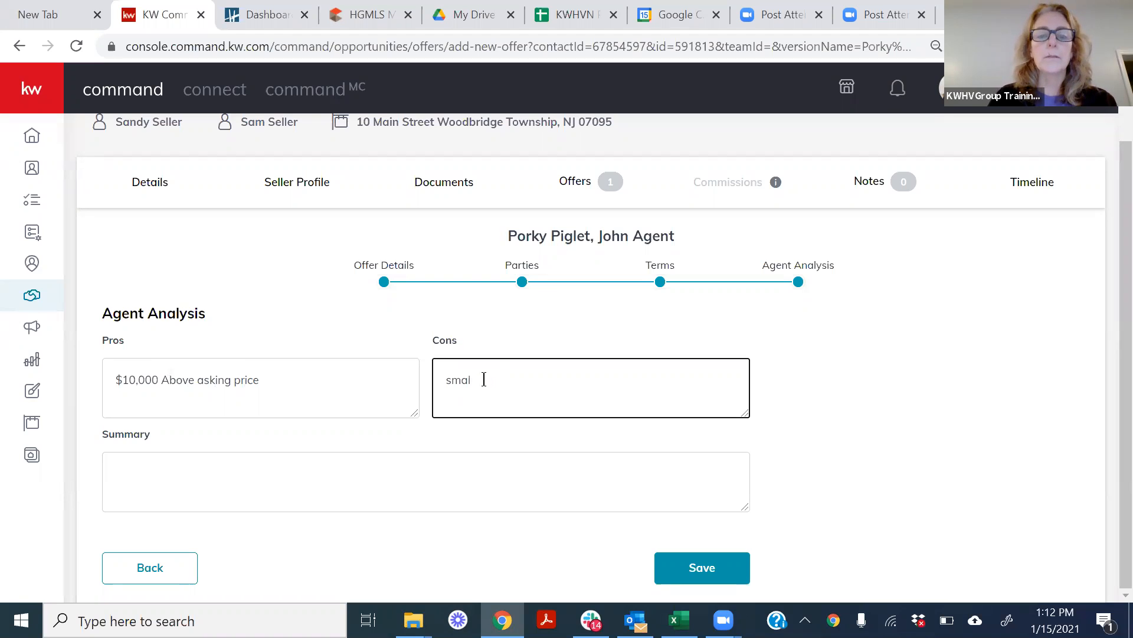
{"action": "key", "text": "BackSpace"}
{"action": "key", "text": "BackSpace"}
{"action": "key", "text": "BackSpace"}
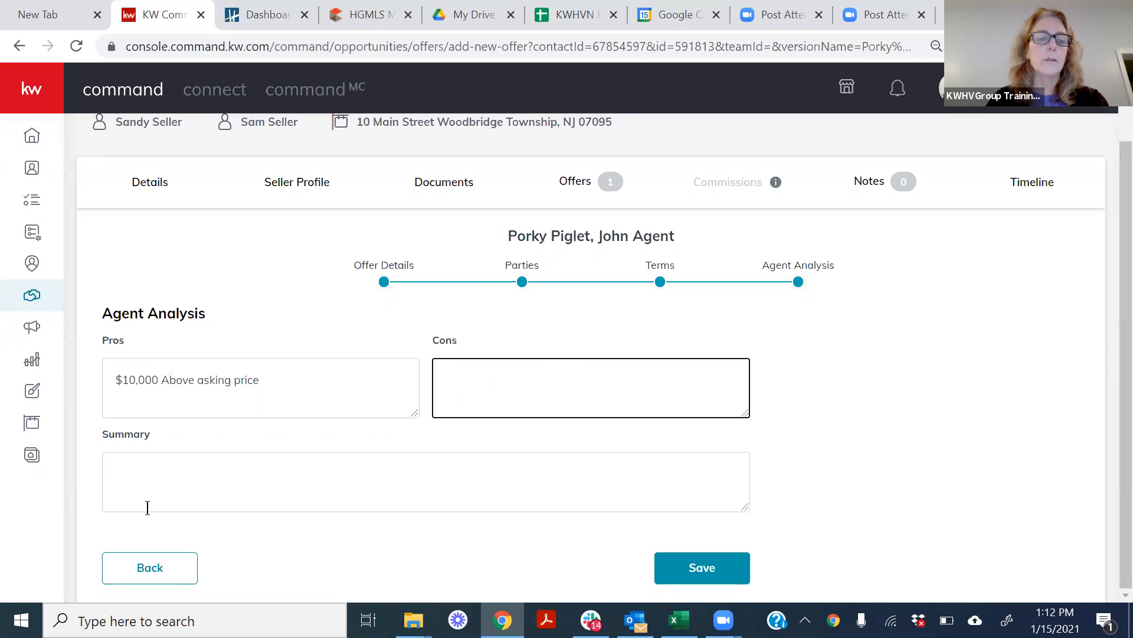
Write the offer's summary as "This buyer is financing more but came with a solid pre-qualification, later closing date".
{"action": "left_click", "coordinate": [130, 485]}
{"action": "type", "text": "This buuyyer is financing or"}
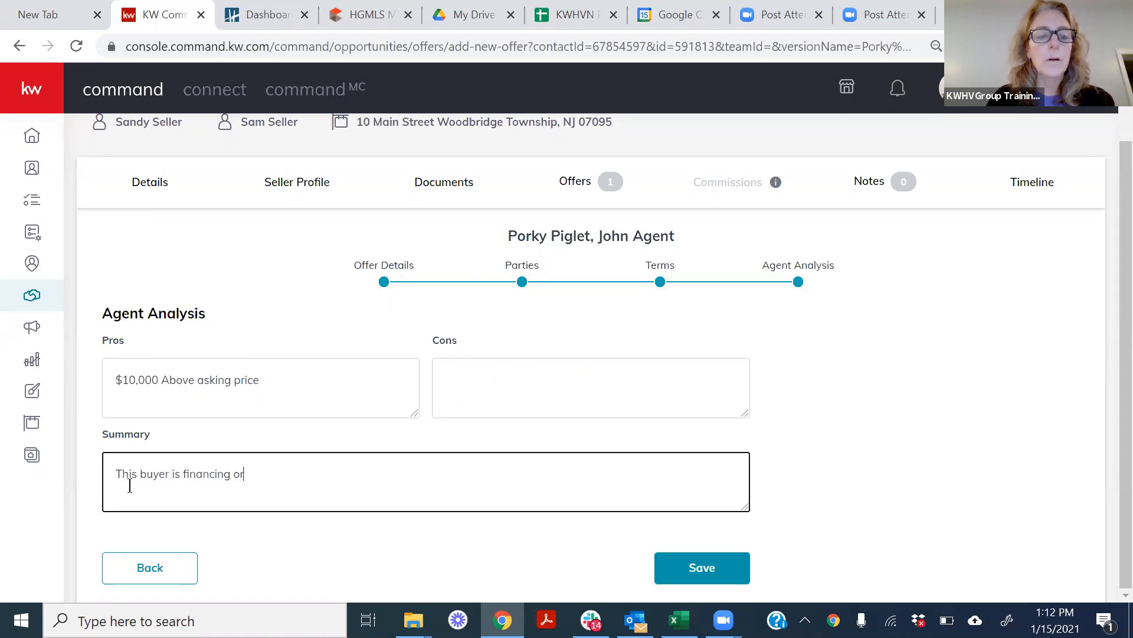
{"action": "type", "text": "moere but can"}
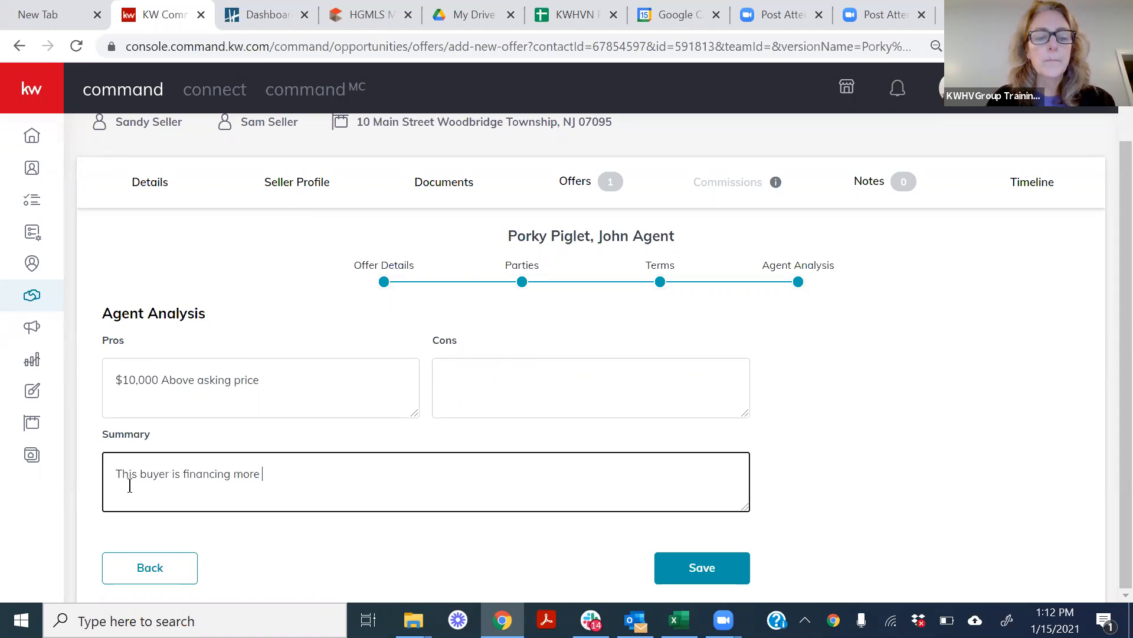
{"action": "key", "text": "BackSpace"}
{"action": "type", "text": "me "}
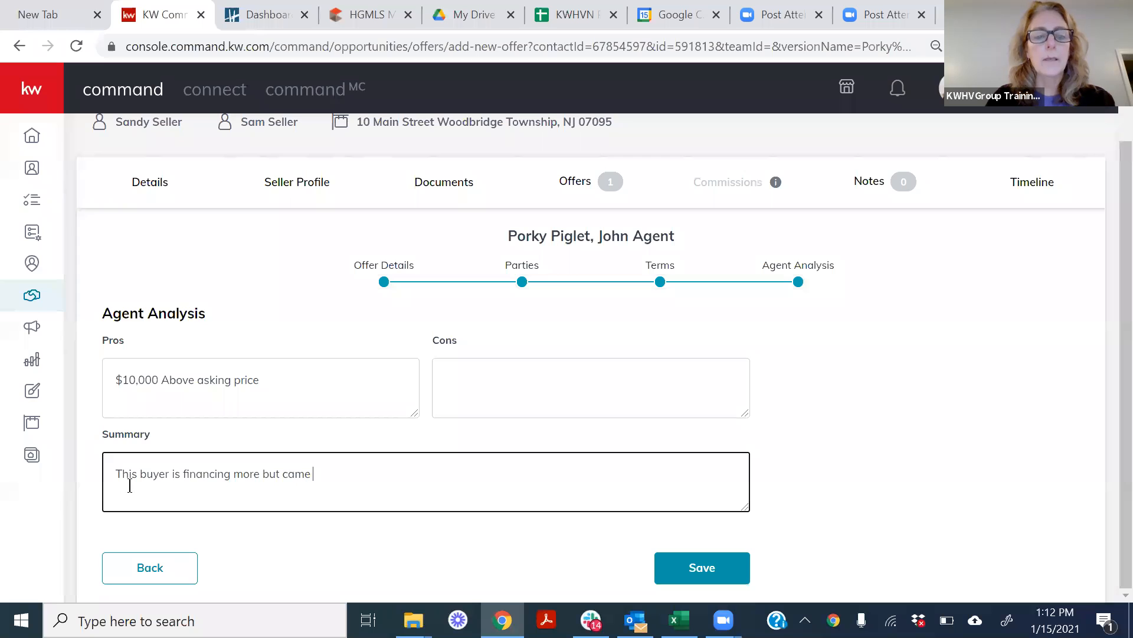
{"action": "type", "text": "with a solid "}
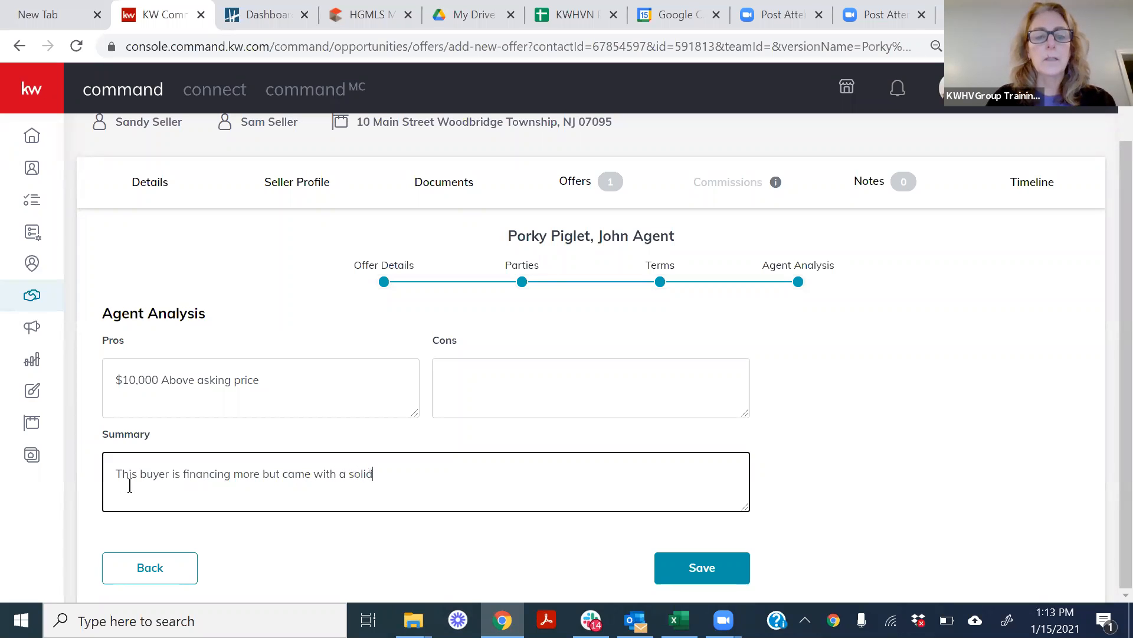
{"action": "type", "text": "pre-qu"}
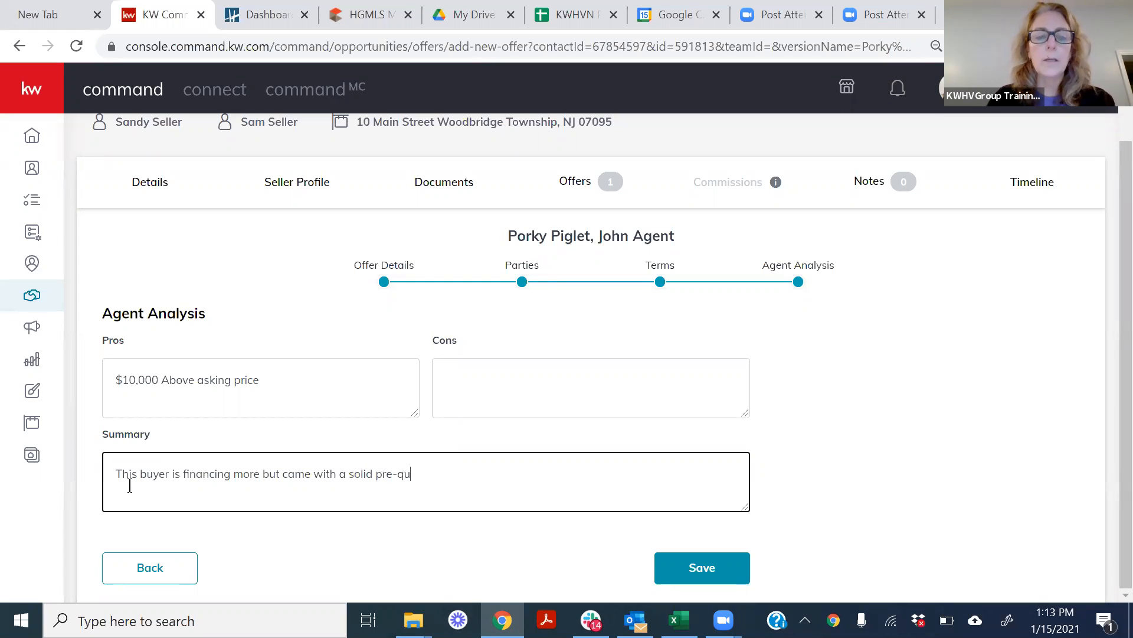
{"action": "type", "text": "alofication"}
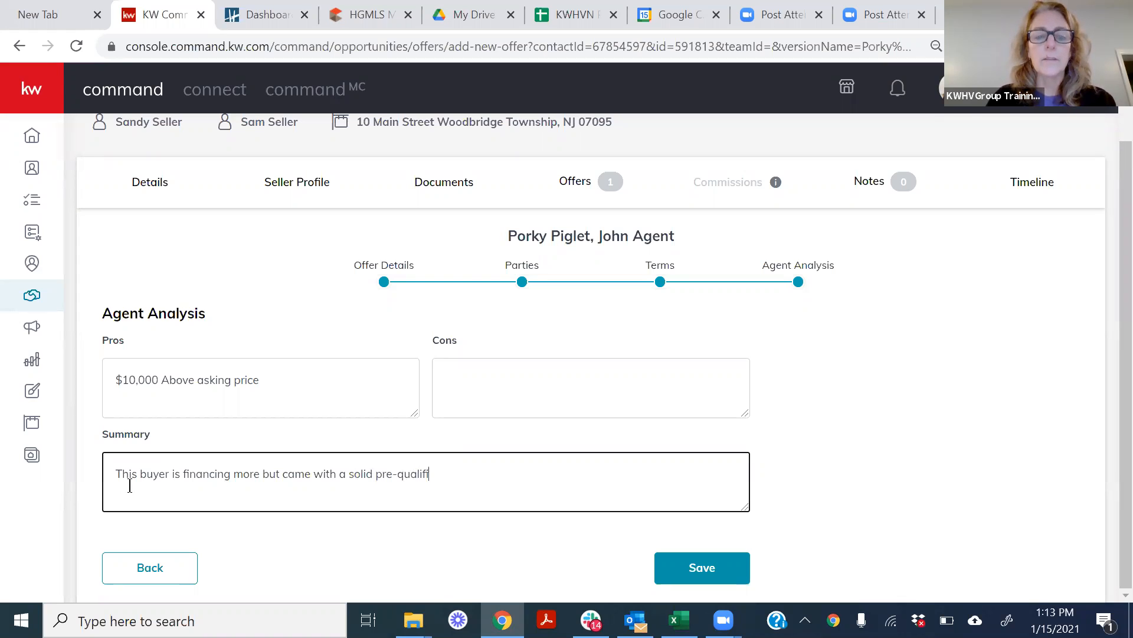
{"action": "type", "text": ", Cl"}
{"action": "key", "text": "BackSpace"}
{"action": "key", "text": "BackSpace"}
{"action": "type", "text": "lat"}
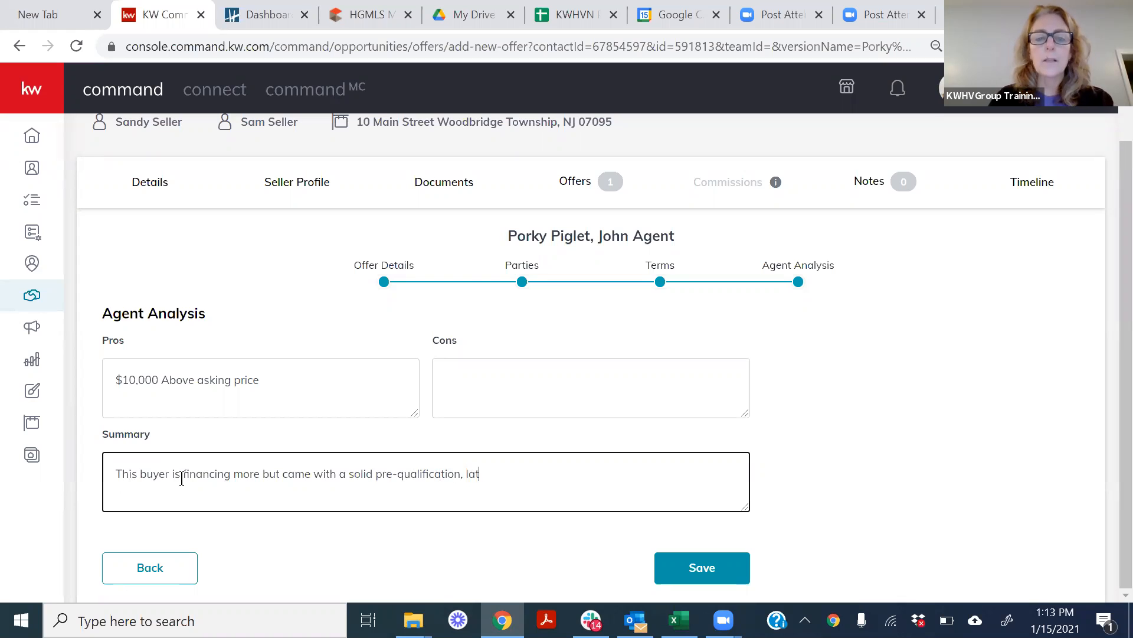
{"action": "type", "text": "er closing date"}
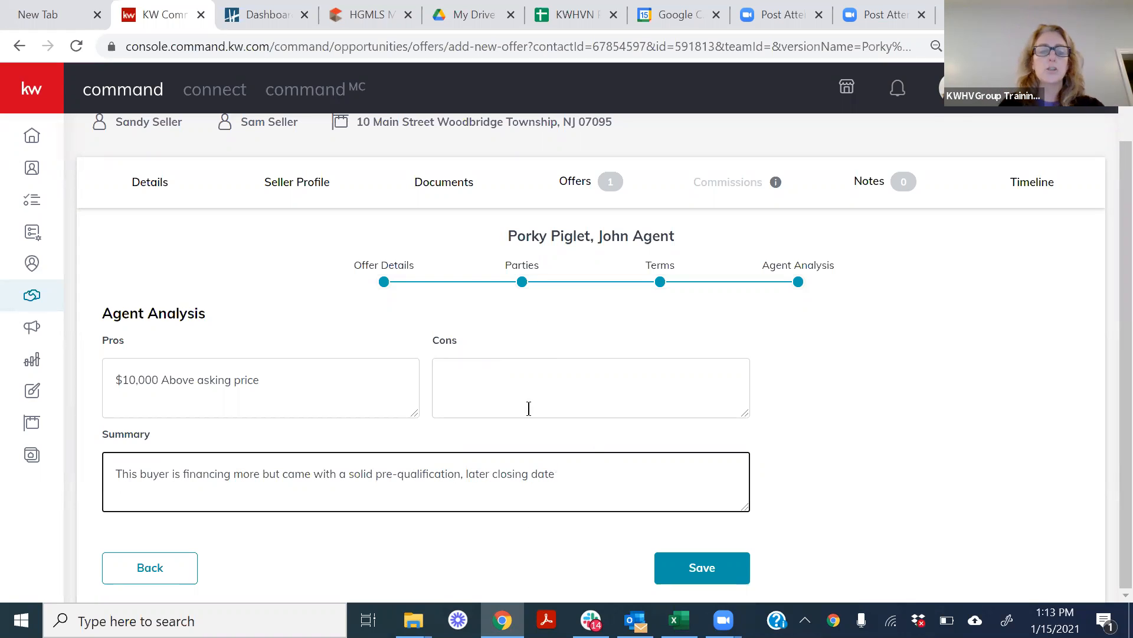
Enter "VA Loan. Property may not qualify" as the offer's cons and save the offer.
{"action": "left_click", "coordinate": [485, 376]}
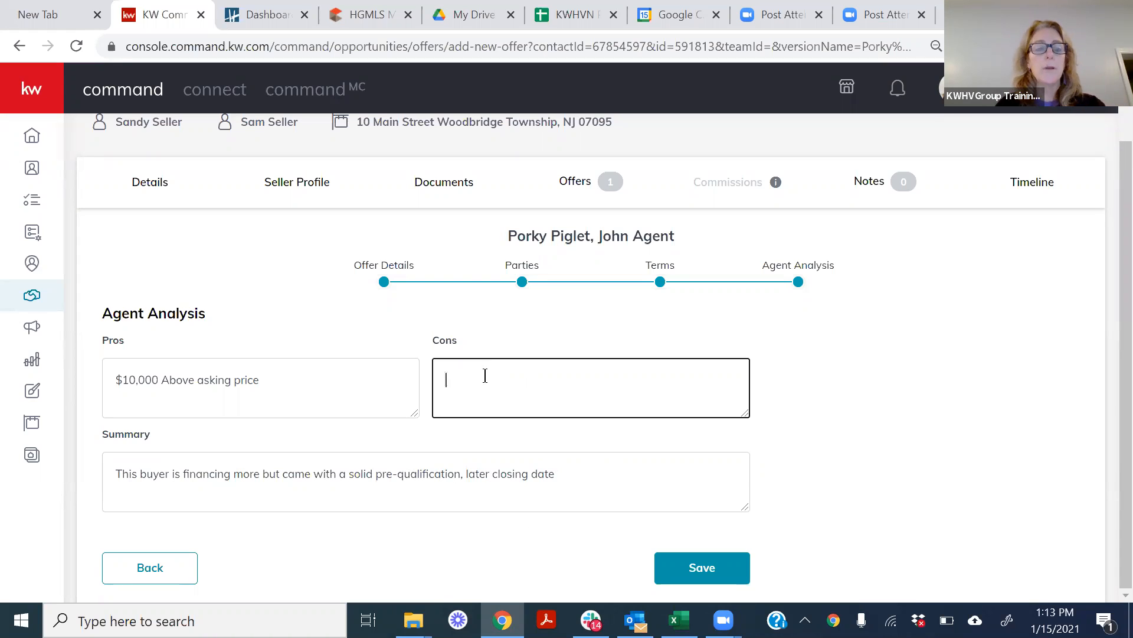
{"action": "type", "text": "VA"}
{"action": "type", "text": " Loan may not"}
{"action": "key", "text": "BackSpace"}
{"action": "key", "text": "BackSpace"}
{"action": "key", "text": "BackSpace"}
{"action": "key", "text": "BackSpace"}
{"action": "type", "text": ". Porperty moy"}
{"action": "key", "text": "BackSpace"}
{"action": "key", "text": "BackSpace"}
{"action": "key", "text": "BackSpace"}
{"action": "key", "text": "BackSpace"}
{"action": "key", "text": "BackSpace"}
{"action": "key", "text": "BackSpace"}
{"action": "key", "text": "BackSpace"}
{"action": "key", "text": "BackSpace"}
{"action": "key", "text": "BackSpace"}
{"action": "key", "text": "BackSpace"}
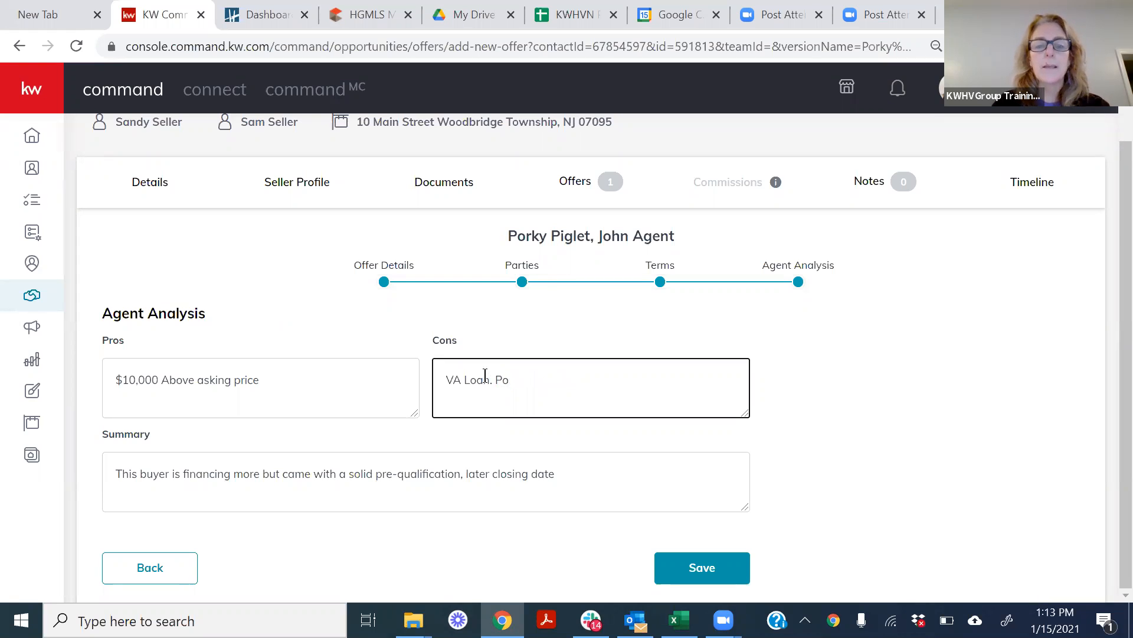
{"action": "type", "text": "operty"}
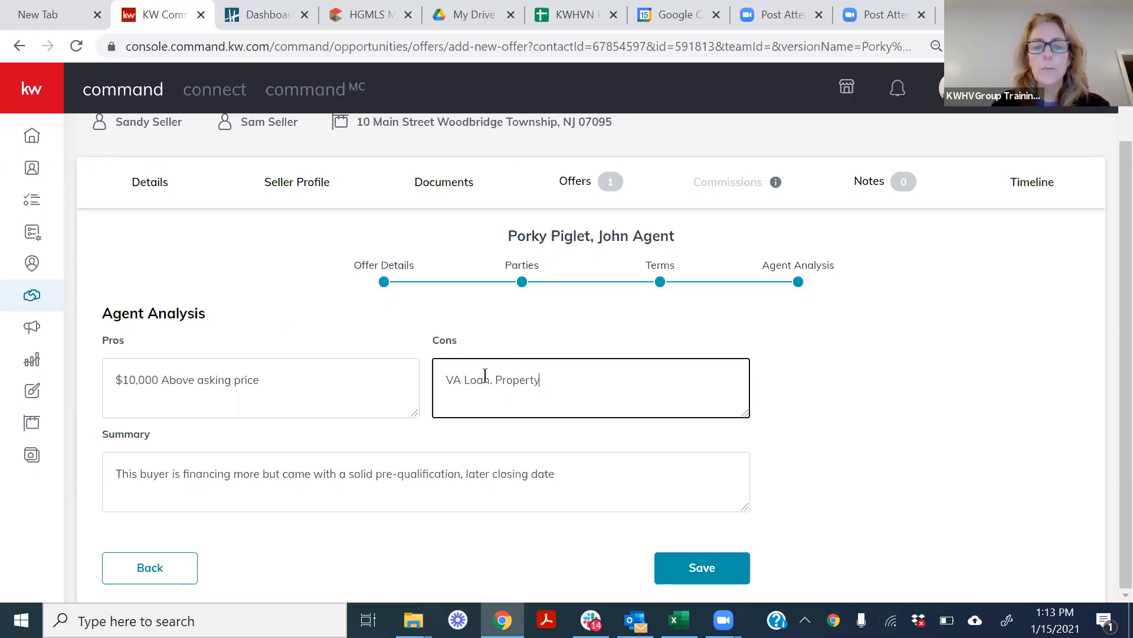
{"action": "type", "text": " may not qualify"}
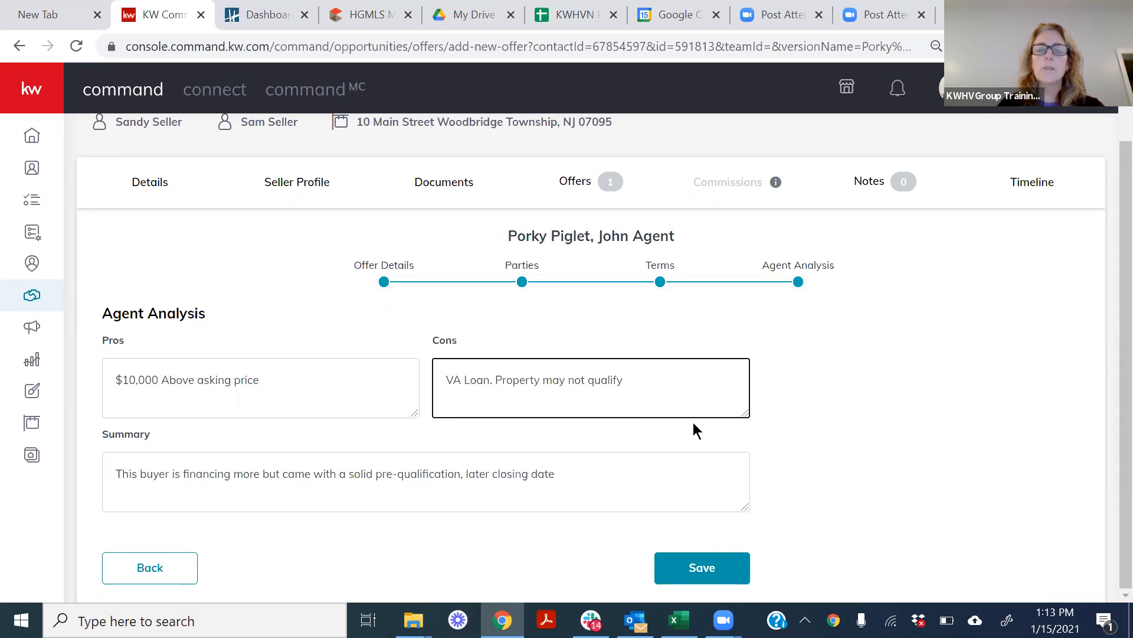
{"action": "left_click", "coordinate": [699, 568]}
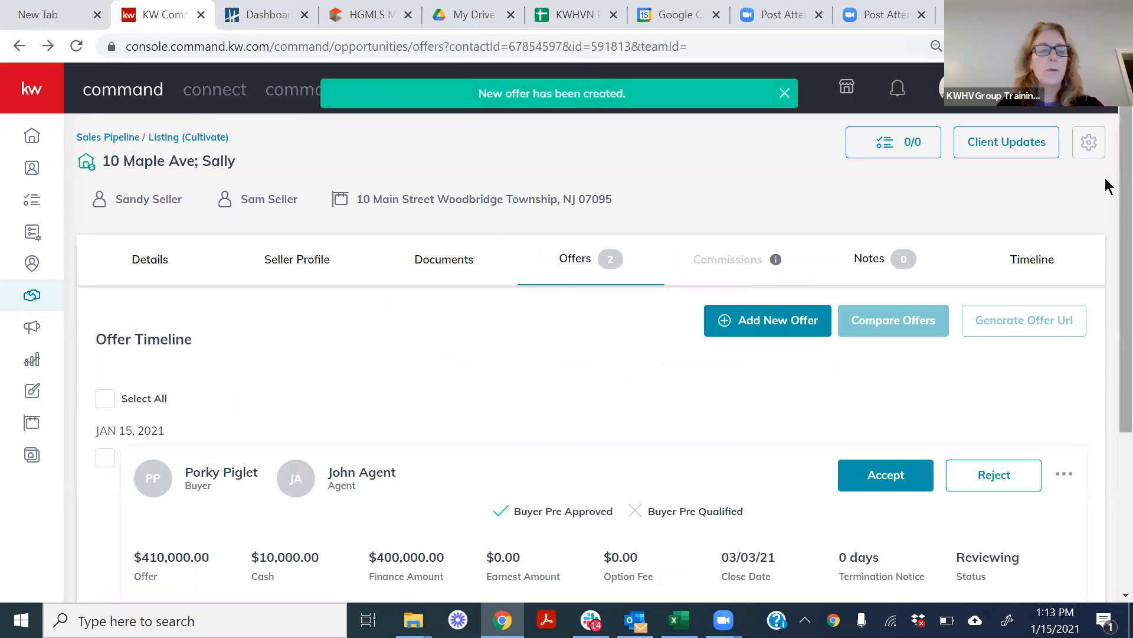
Select all offers in the Offer Timeline and open their side-by-side comparison.
{"action": "scroll", "coordinate": [1108, 343], "scroll_direction": "down", "scroll_amount": 3}
{"action": "scroll", "coordinate": [1108, 318], "scroll_direction": "up", "scroll_amount": 1}
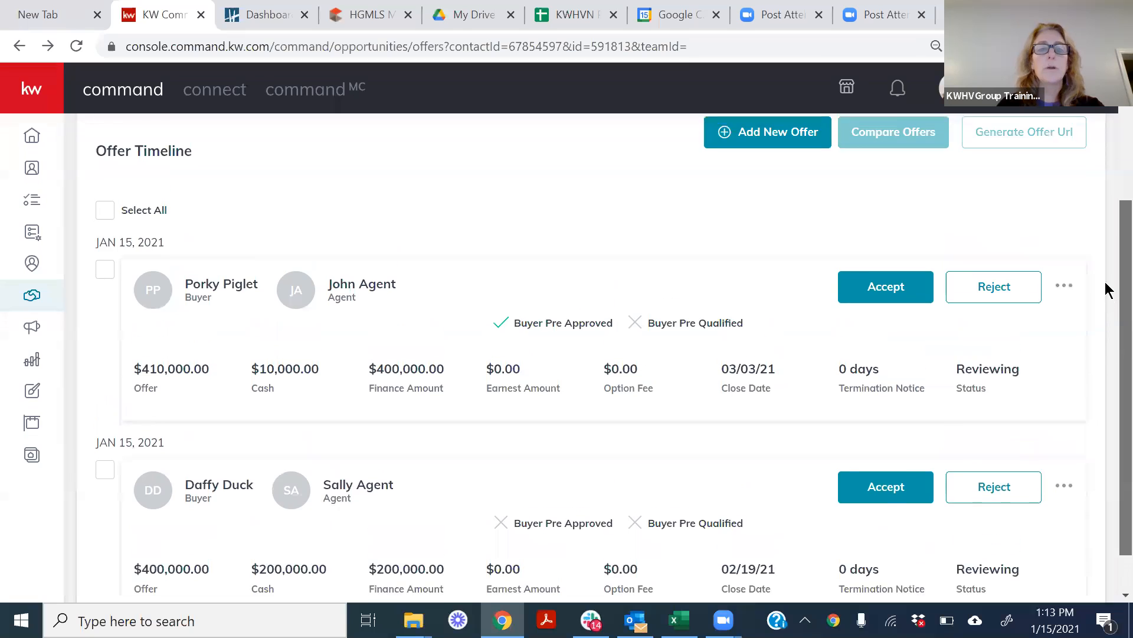
{"action": "scroll", "coordinate": [1105, 301], "scroll_direction": "down", "scroll_amount": 1}
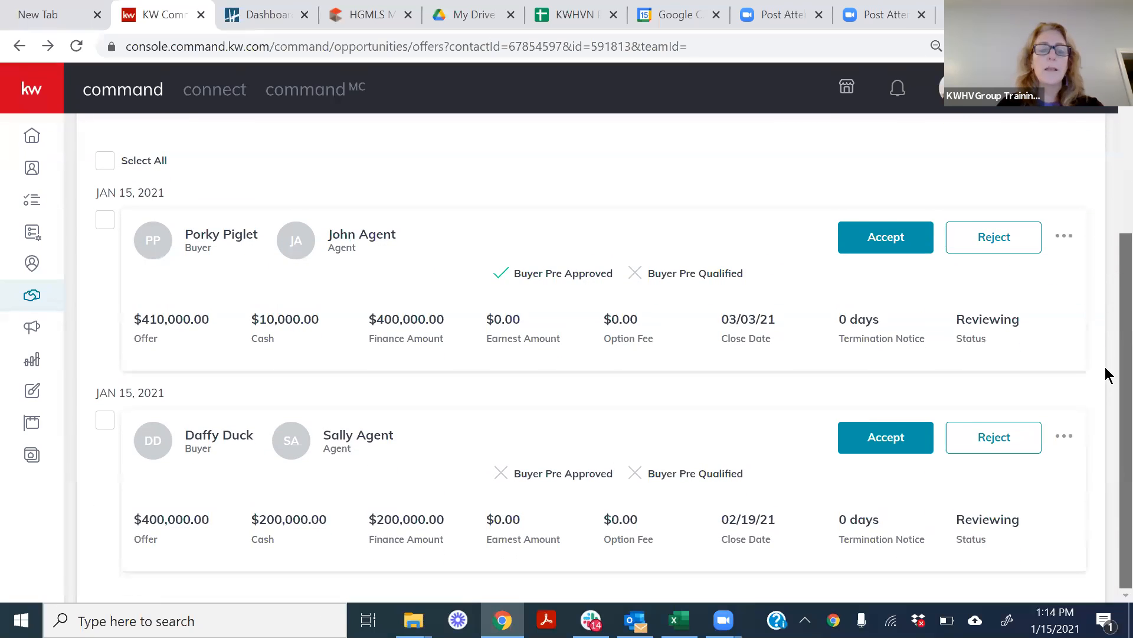
{"action": "scroll", "coordinate": [1105, 372], "scroll_direction": "up", "scroll_amount": 1}
{"action": "scroll", "coordinate": [1105, 270], "scroll_direction": "up", "scroll_amount": 1}
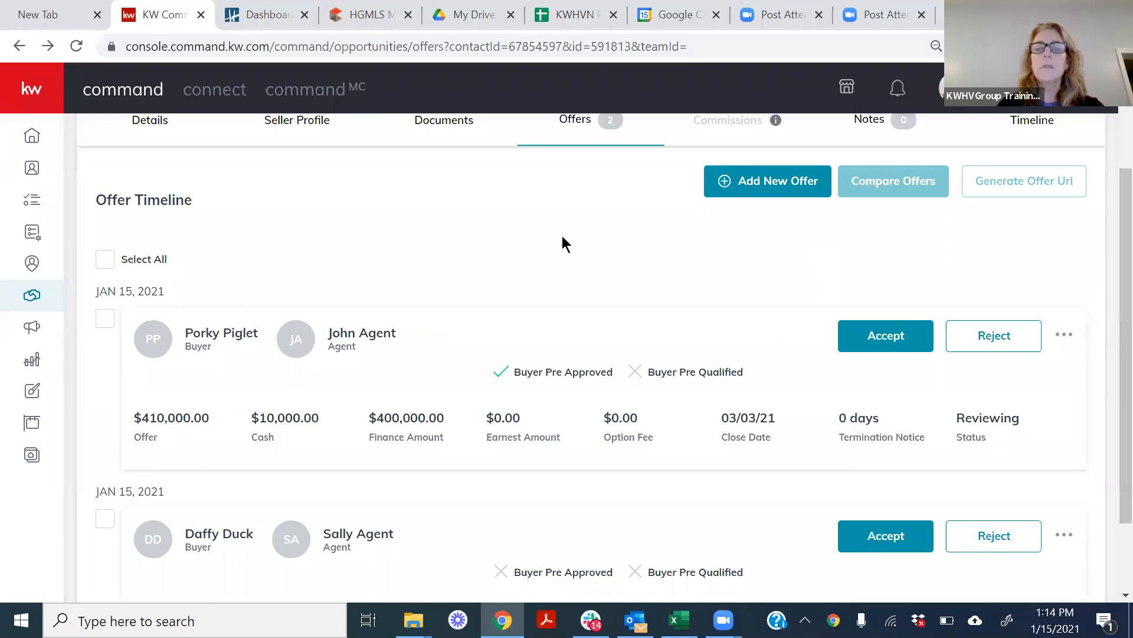
{"action": "left_click", "coordinate": [111, 261]}
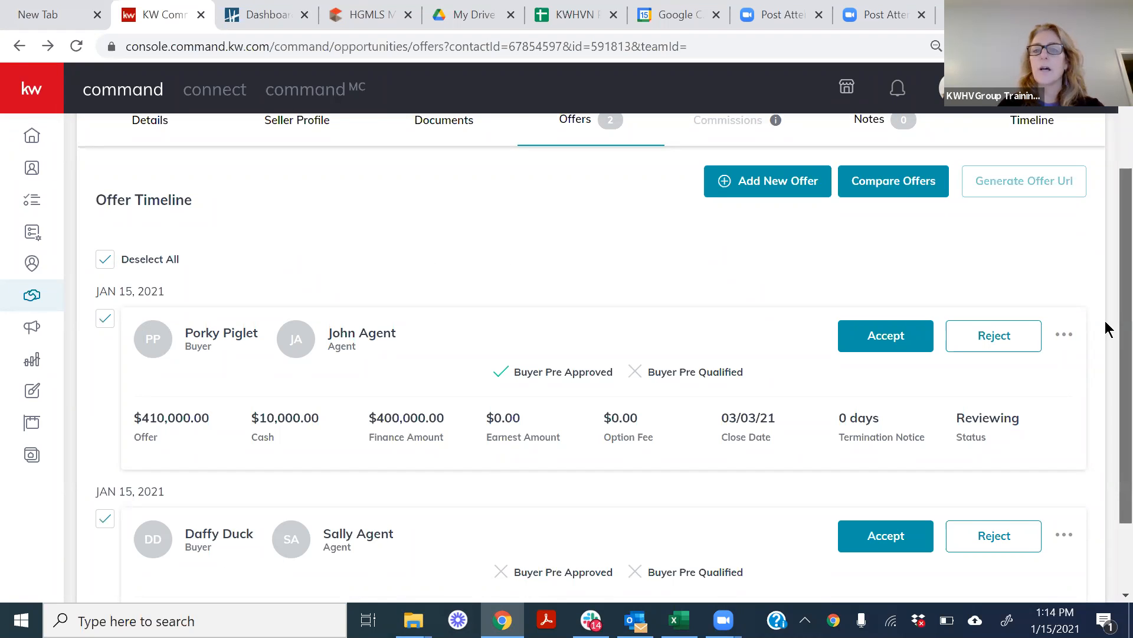
{"action": "scroll", "coordinate": [1107, 326], "scroll_direction": "up", "scroll_amount": 1}
{"action": "scroll", "coordinate": [1106, 372], "scroll_direction": "down", "scroll_amount": 2}
{"action": "scroll", "coordinate": [1105, 295], "scroll_direction": "up", "scroll_amount": 3}
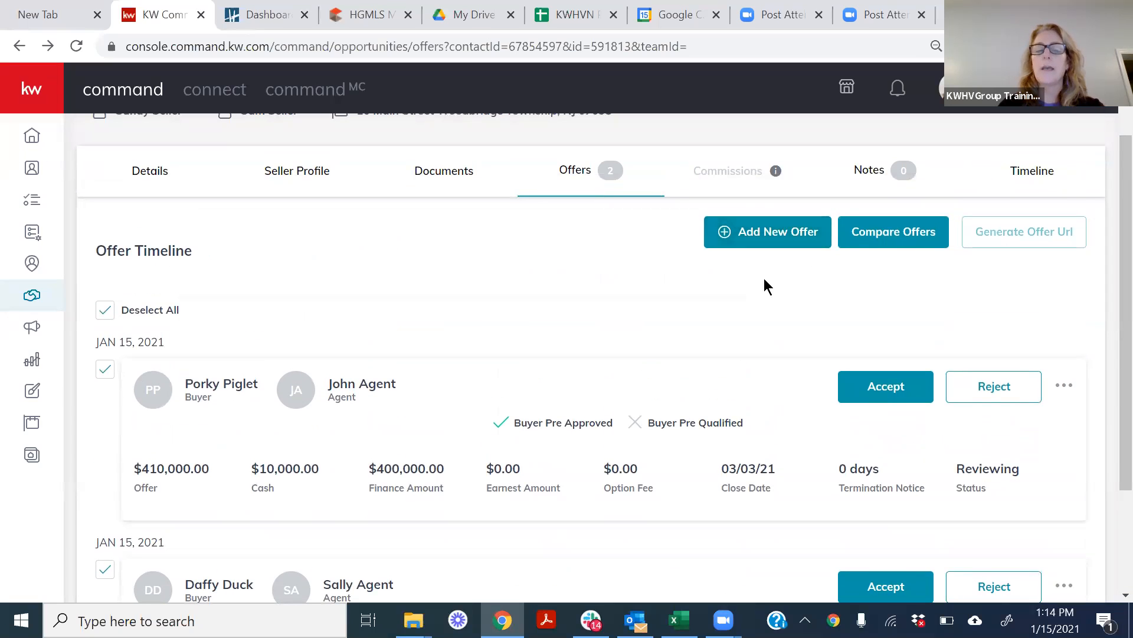
{"action": "left_click", "coordinate": [894, 238]}
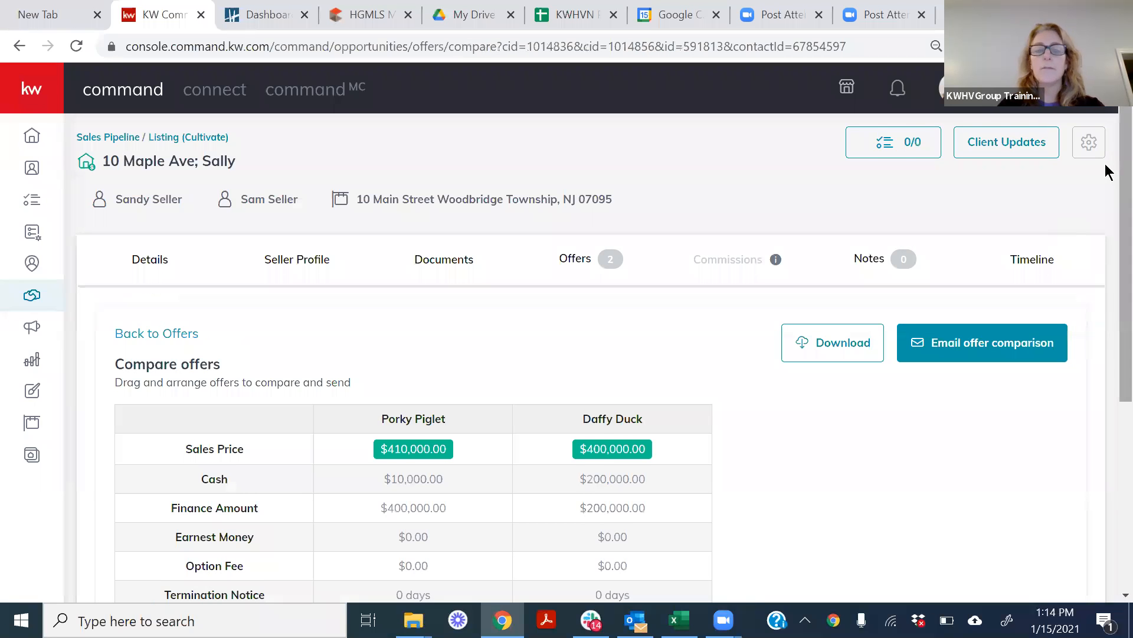
Review the side-by-side offer comparison from sales price and financing through closing date, summary, pros, cons and pre-approval.
{"action": "scroll", "coordinate": [1107, 177], "scroll_direction": "down", "scroll_amount": 1}
{"action": "scroll", "coordinate": [1107, 193], "scroll_direction": "down", "scroll_amount": 2}
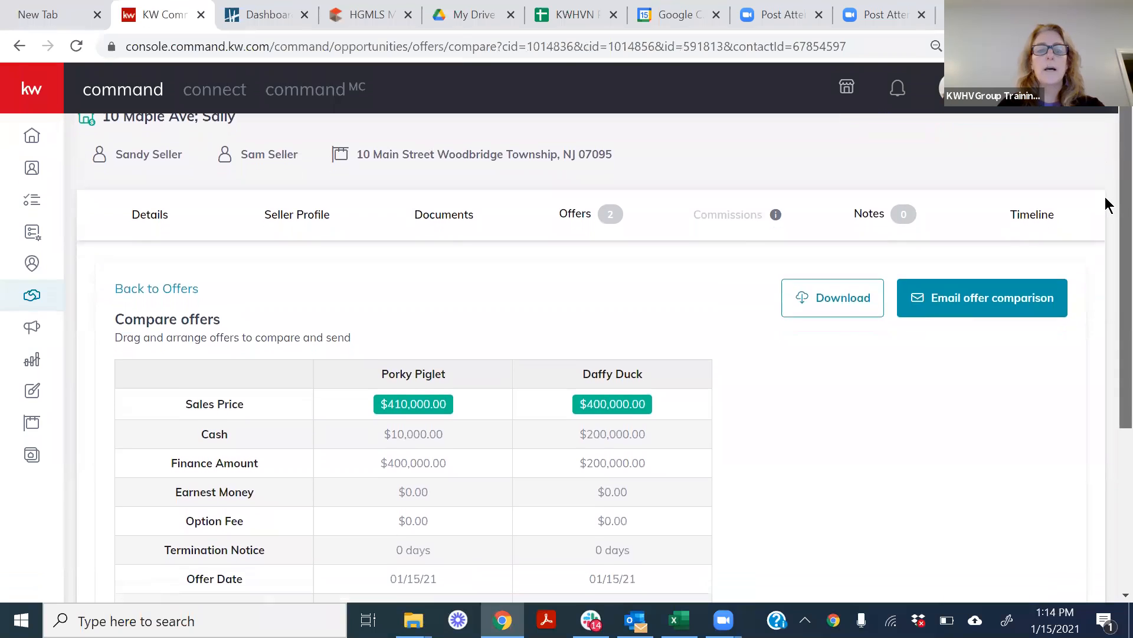
{"action": "scroll", "coordinate": [1107, 230], "scroll_direction": "down", "scroll_amount": 3}
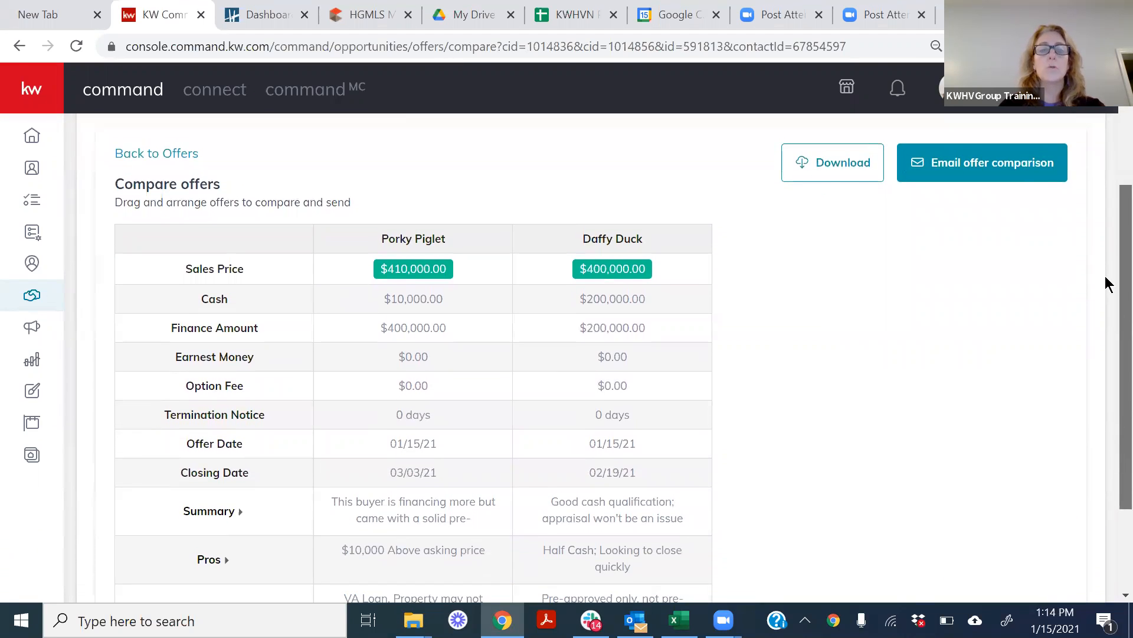
{"action": "scroll", "coordinate": [1106, 292], "scroll_direction": "down", "scroll_amount": 1}
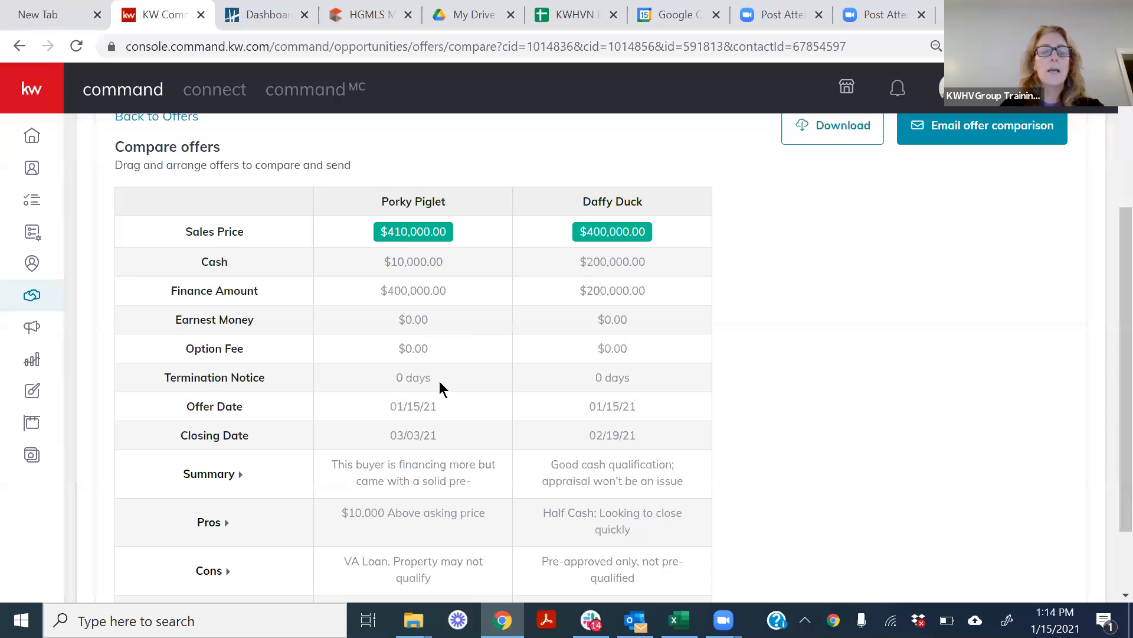
{"action": "scroll", "coordinate": [1105, 331], "scroll_direction": "down", "scroll_amount": 2}
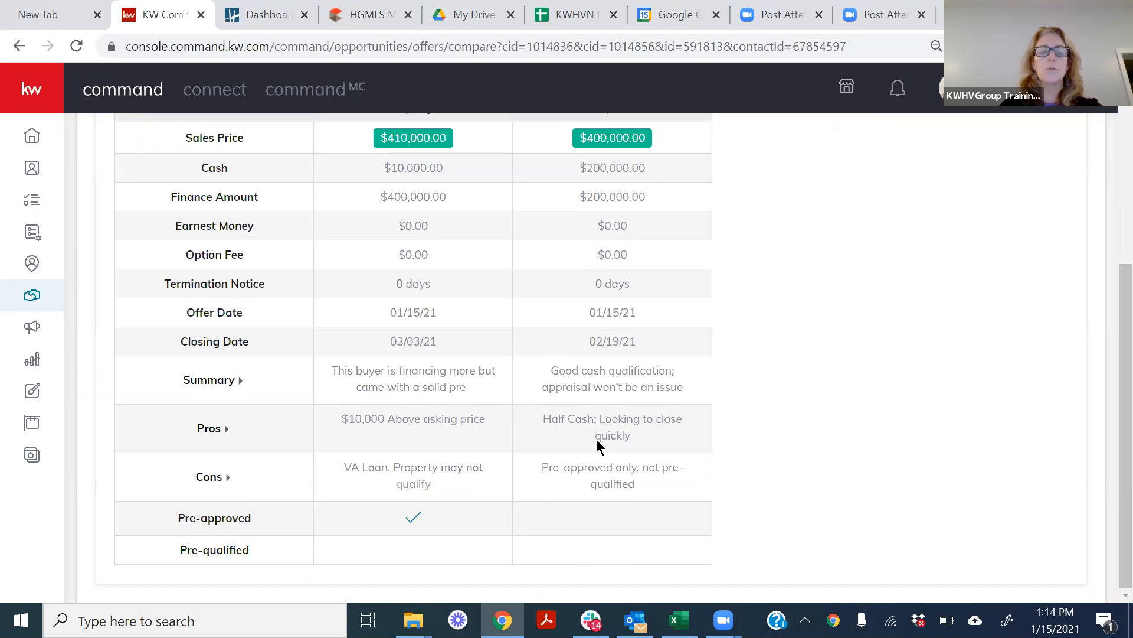
{"action": "left_click_drag", "start_coordinate": [1105, 369], "coordinate": [1105, 218]}
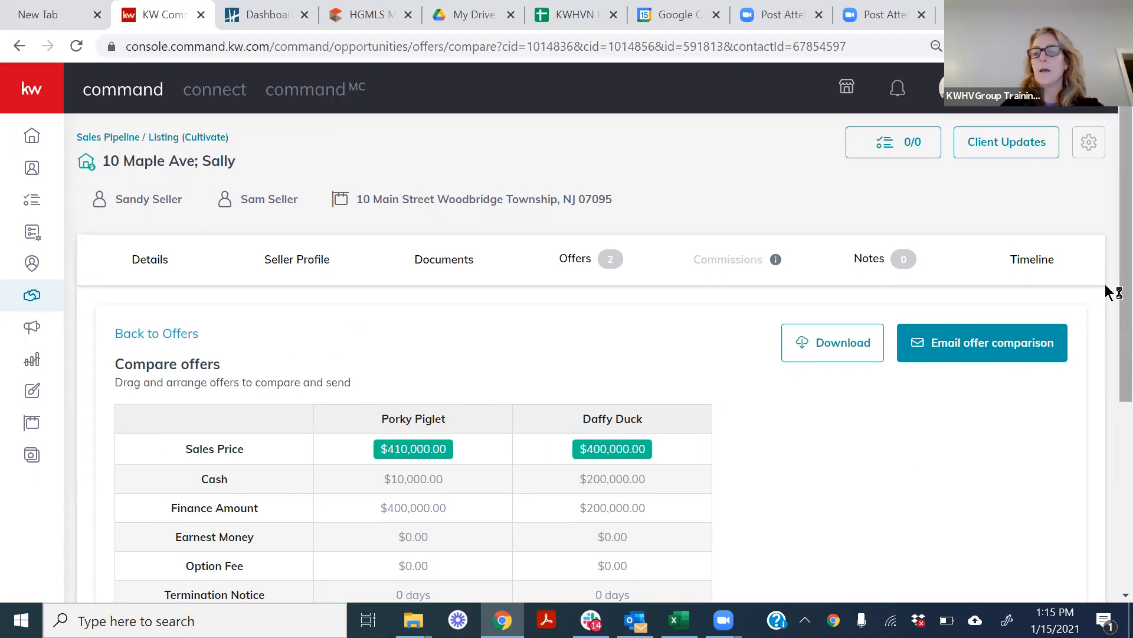
{"action": "scroll", "coordinate": [1108, 383], "scroll_direction": "down", "scroll_amount": 3}
{"action": "scroll", "coordinate": [1105, 387], "scroll_direction": "down", "scroll_amount": 3}
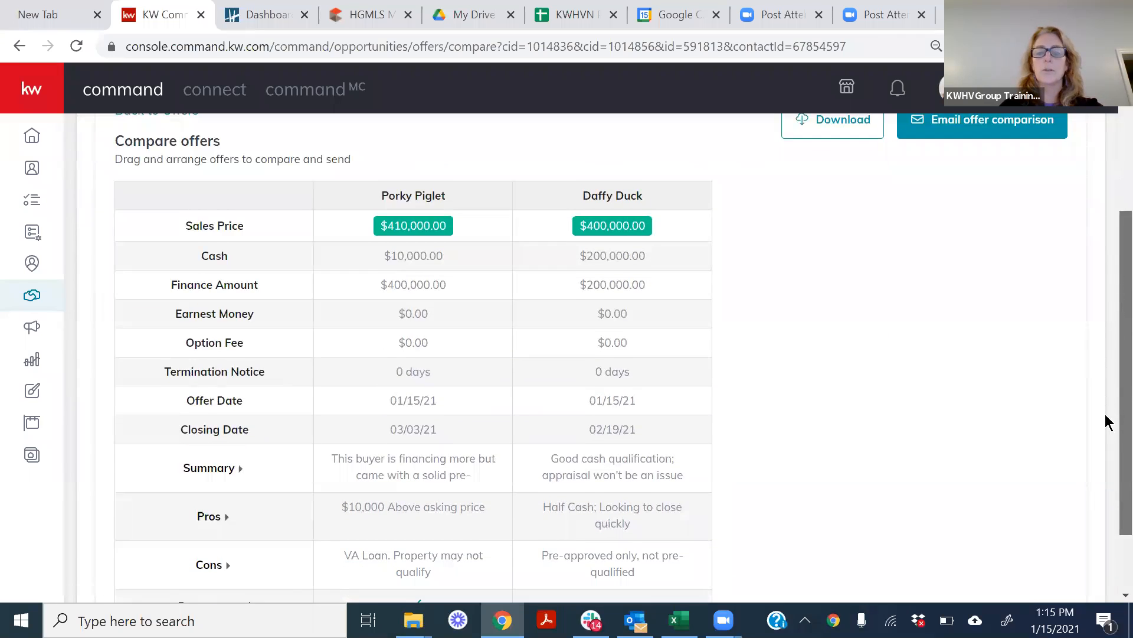
Download the offer comparison as a document, look through its single page, and close it.
{"action": "scroll", "coordinate": [1105, 383], "scroll_direction": "up", "scroll_amount": 3}
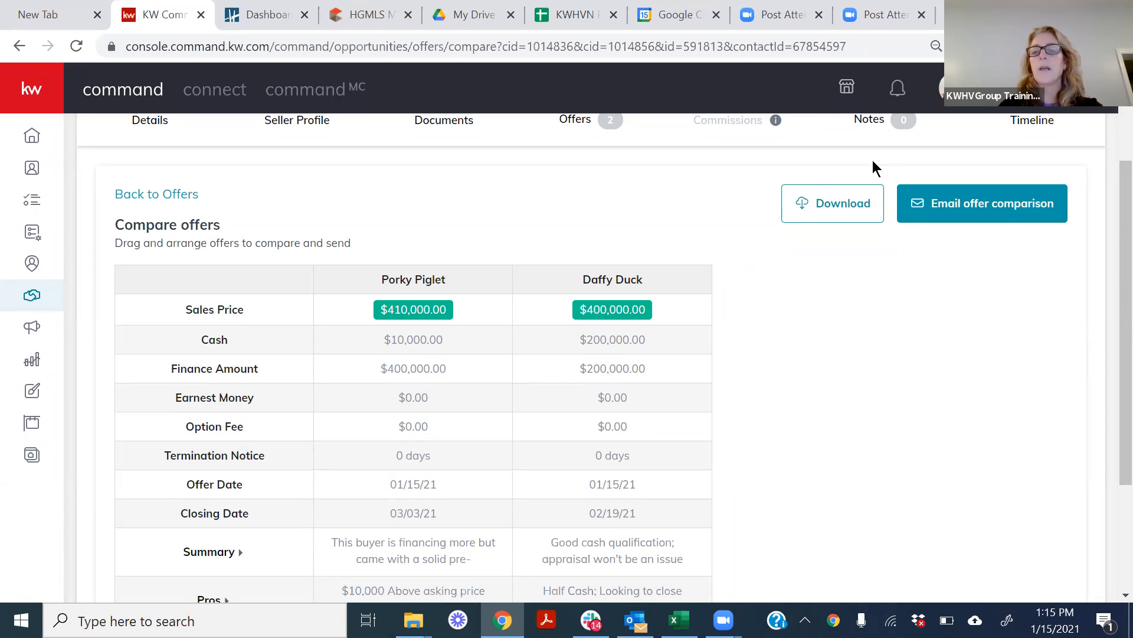
{"action": "left_click", "coordinate": [829, 205]}
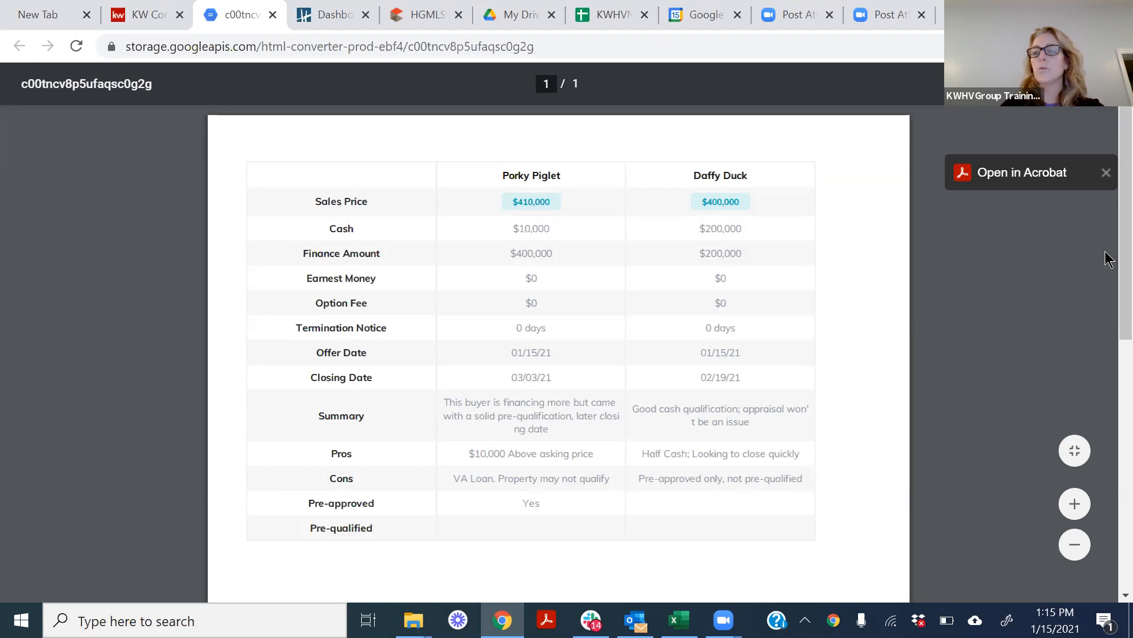
{"action": "scroll", "coordinate": [1107, 413], "scroll_direction": "down", "scroll_amount": 7}
{"action": "scroll", "coordinate": [1107, 443], "scroll_direction": "up", "scroll_amount": 7}
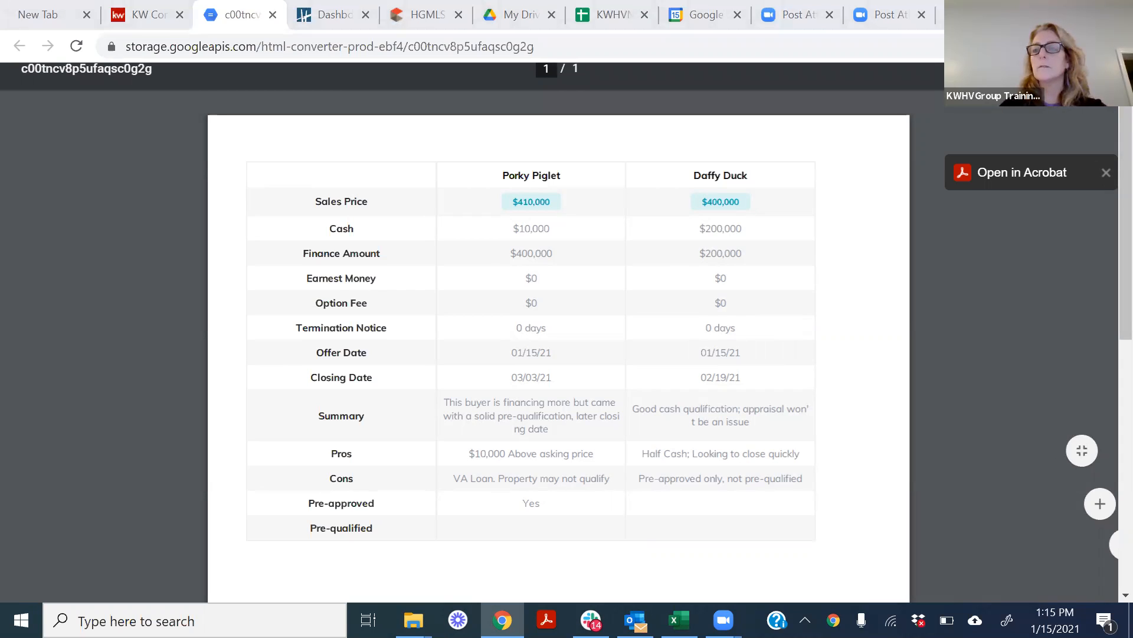
{"action": "left_click", "coordinate": [1106, 172]}
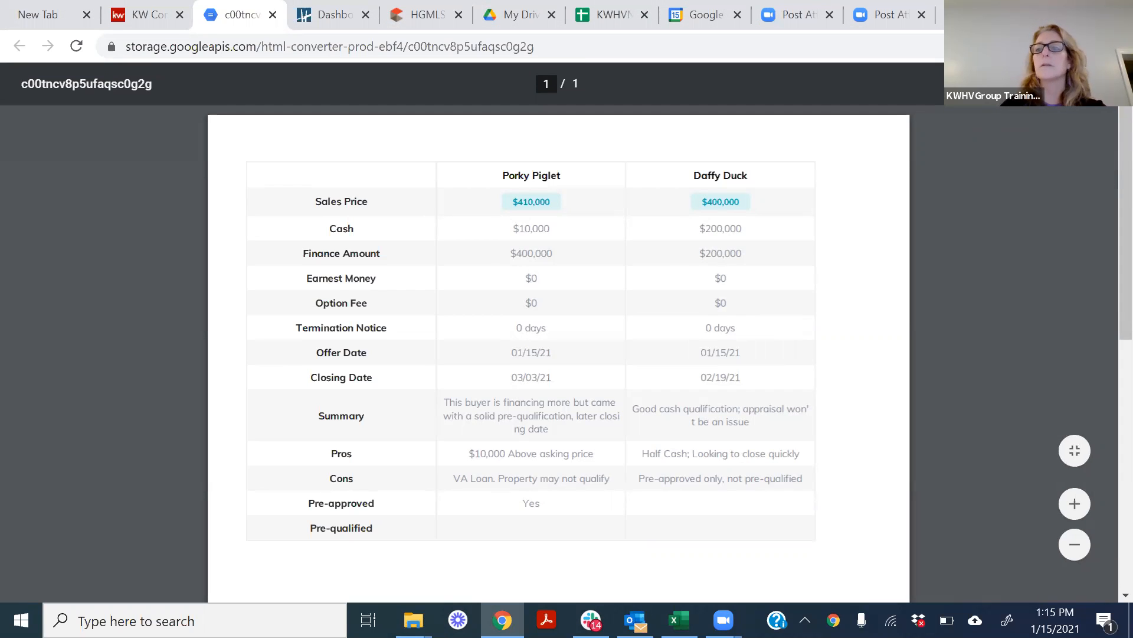
{"action": "left_click", "coordinate": [272, 16]}
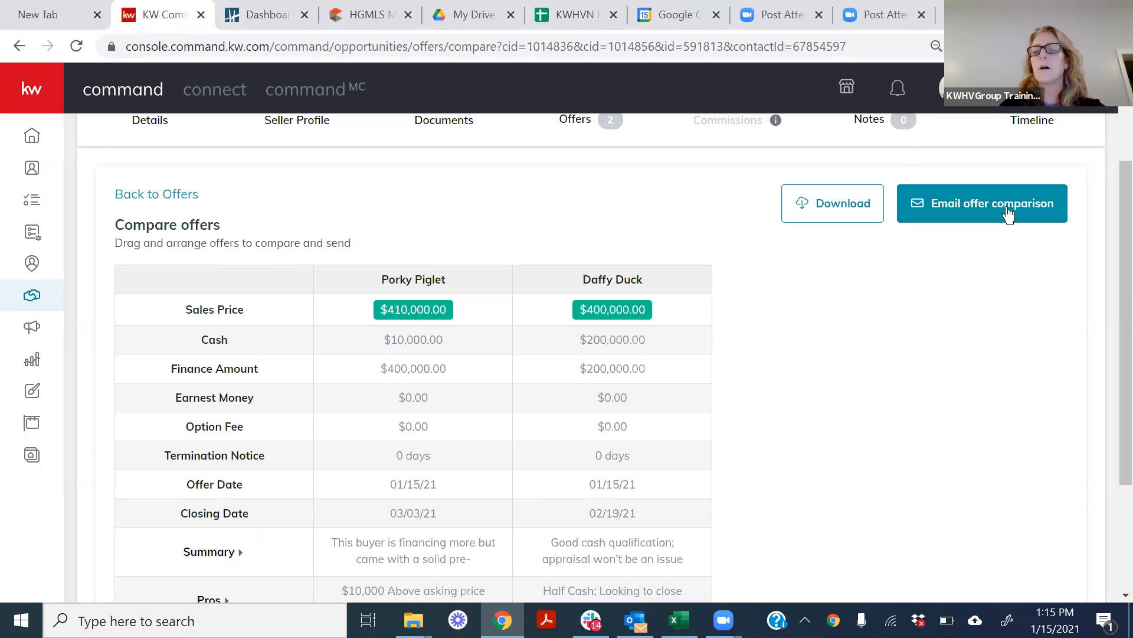
Open the email form for the offer comparison, review its prefilled subject and message, and go back without sending.
{"action": "left_click", "coordinate": [978, 206]}
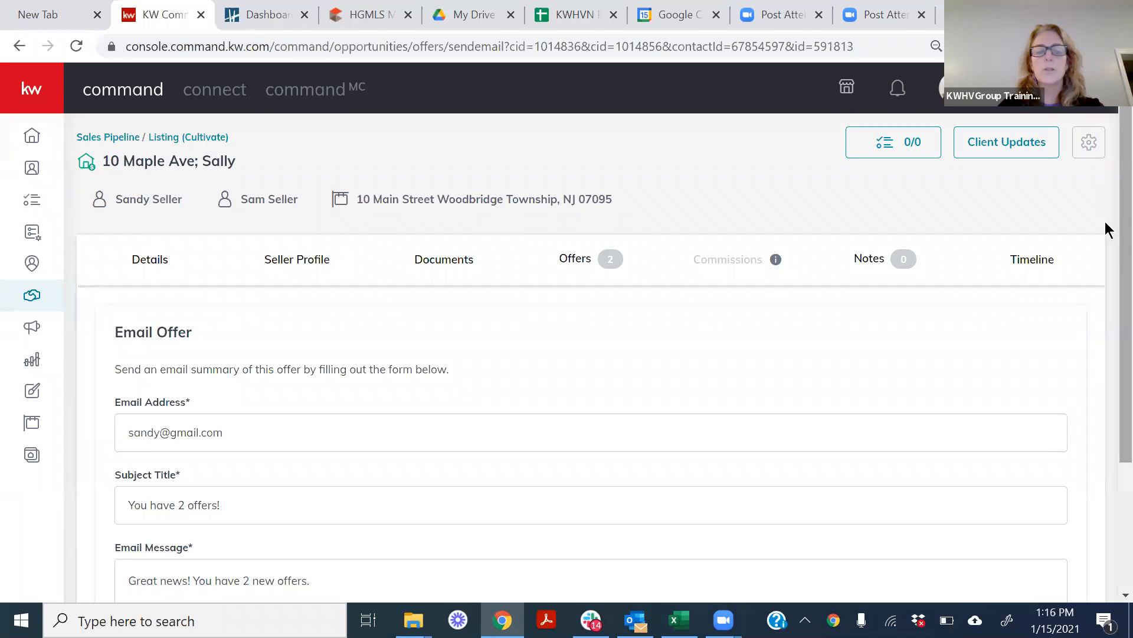
{"action": "scroll", "coordinate": [1105, 370], "scroll_direction": "down", "scroll_amount": 3}
{"action": "scroll", "coordinate": [1106, 318], "scroll_direction": "up", "scroll_amount": 3}
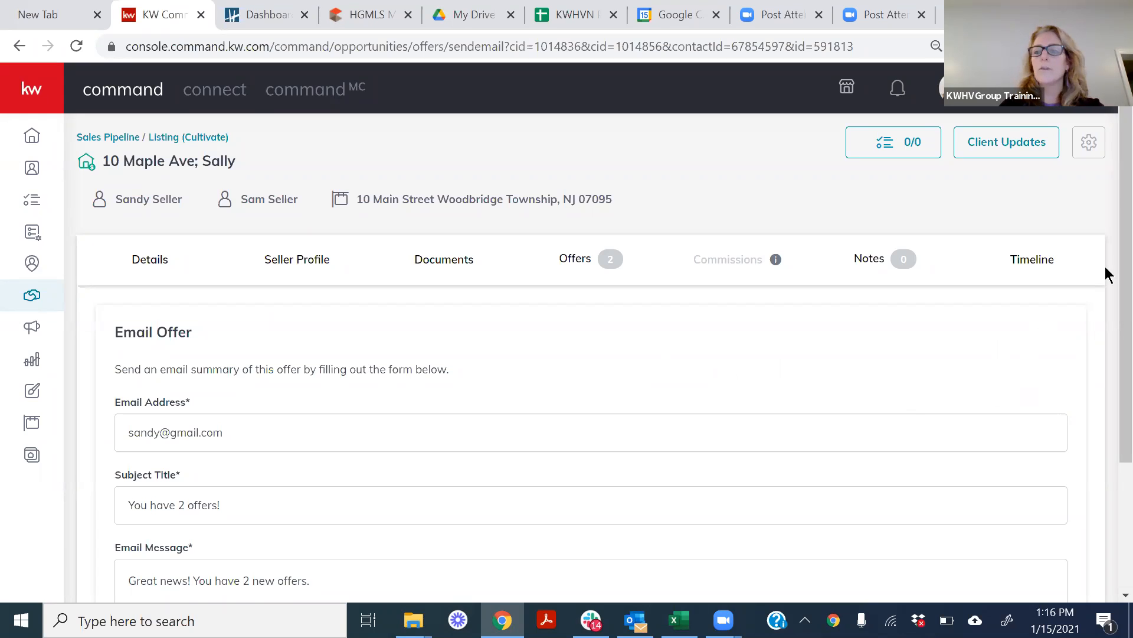
{"action": "scroll", "coordinate": [1108, 278], "scroll_direction": "down", "scroll_amount": 3}
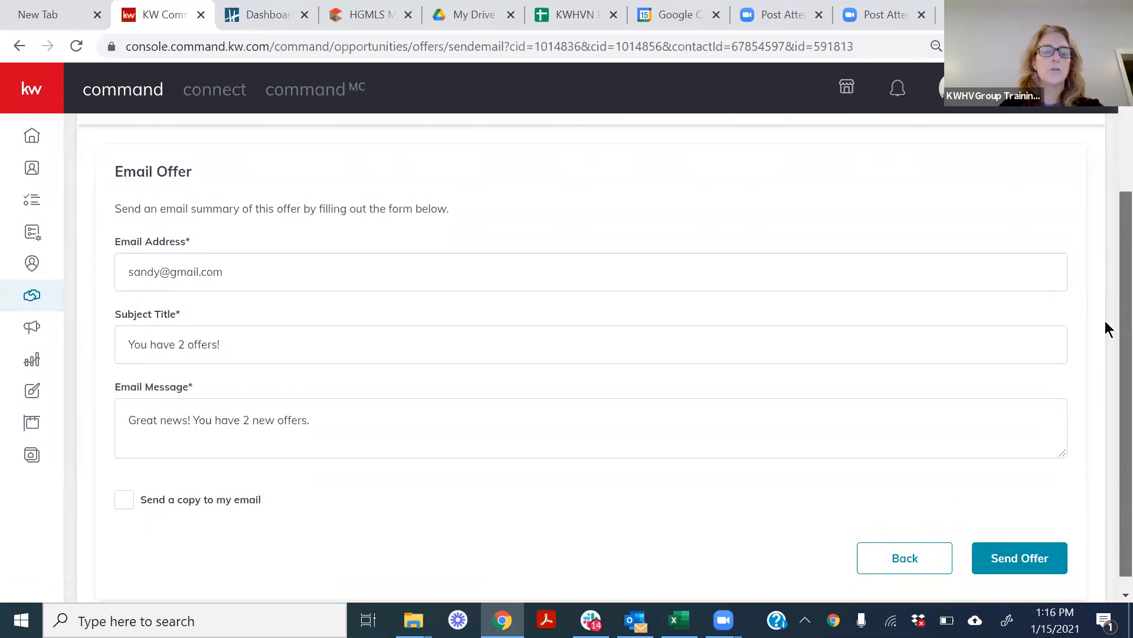
{"action": "scroll", "coordinate": [1105, 331], "scroll_direction": "down", "scroll_amount": 1}
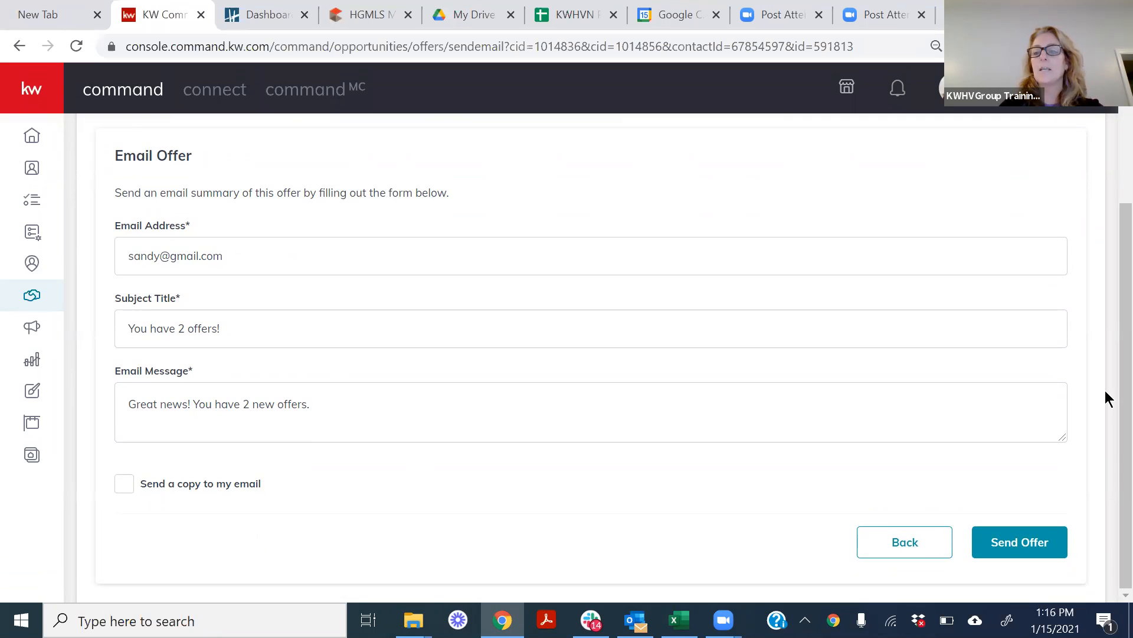
{"action": "left_click_drag", "start_coordinate": [1122, 392], "coordinate": [1121, 448]}
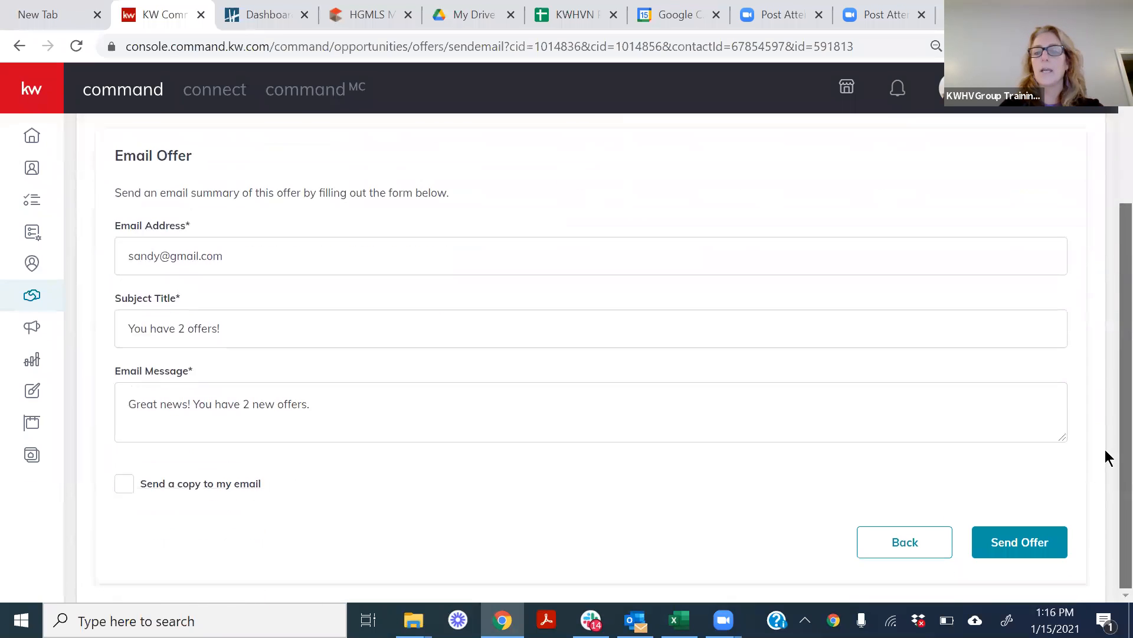
{"action": "left_click", "coordinate": [890, 541]}
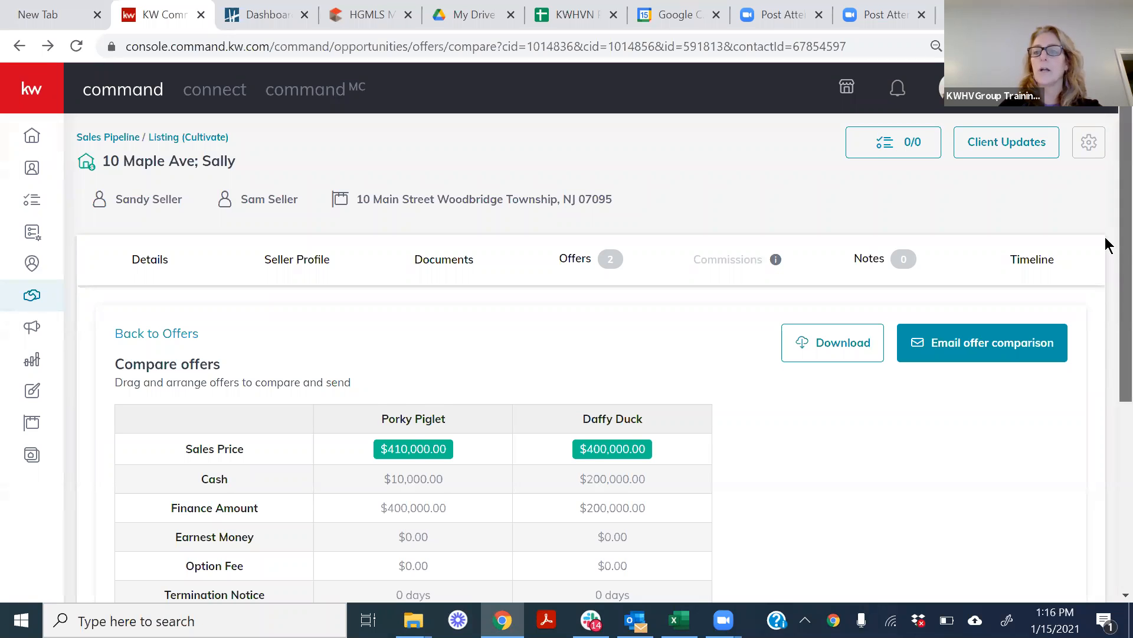
Return to the opportunity's Offer Timeline and examine both offers with their terms, status and accept or reject options.
{"action": "scroll", "coordinate": [1105, 370], "scroll_direction": "down", "scroll_amount": 2}
{"action": "scroll", "coordinate": [1105, 189], "scroll_direction": "up", "scroll_amount": 2}
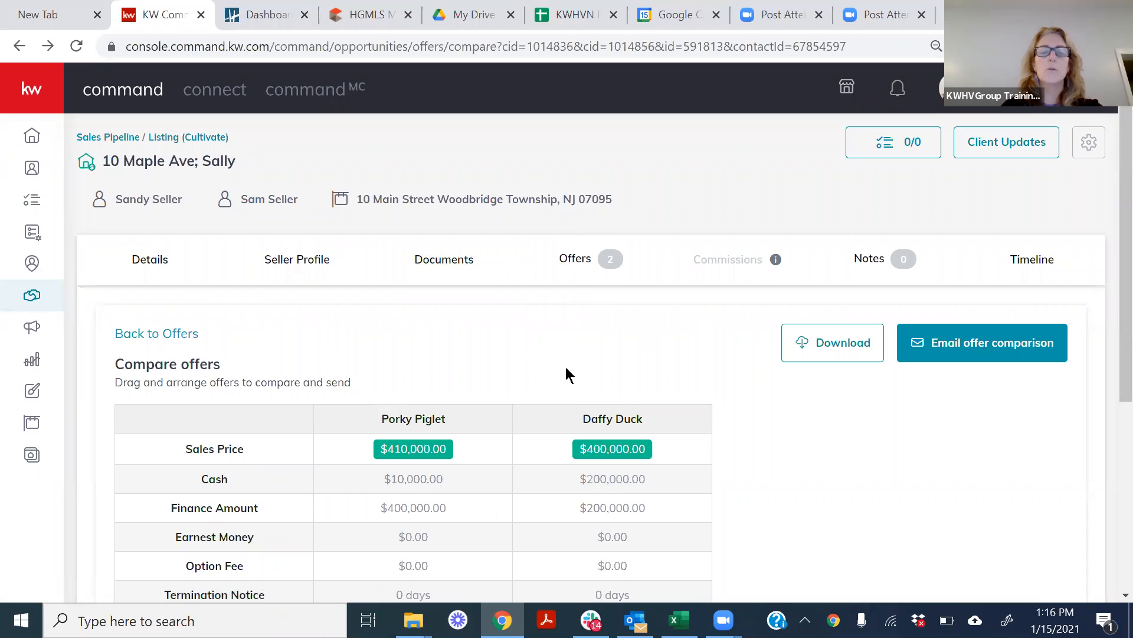
{"action": "left_click", "coordinate": [572, 255]}
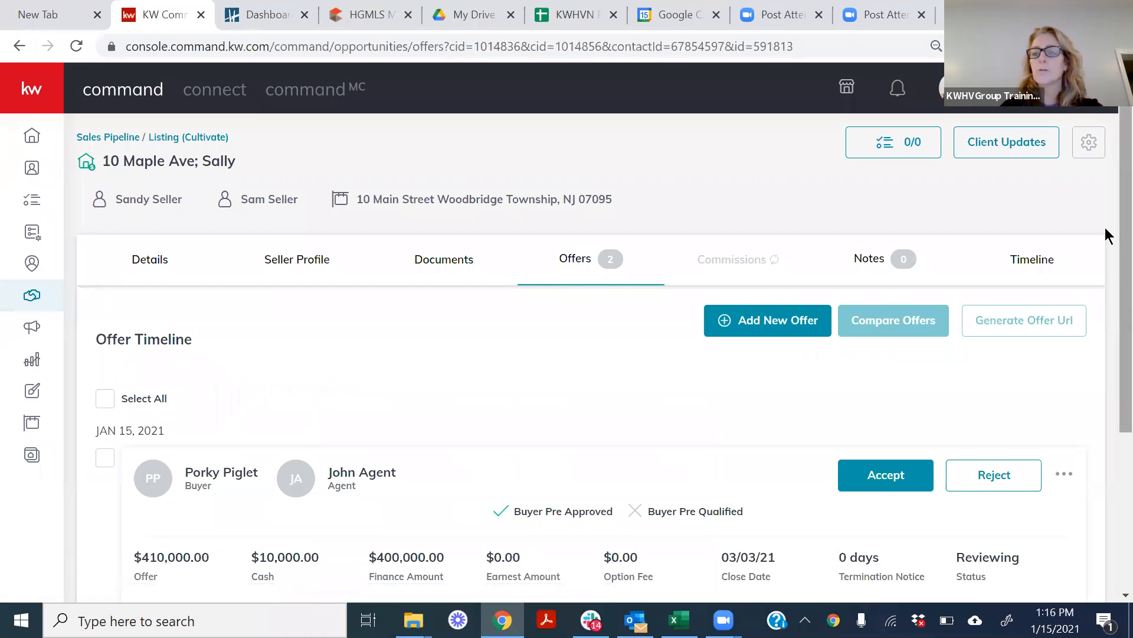
{"action": "scroll", "coordinate": [1105, 247], "scroll_direction": "down", "scroll_amount": 1}
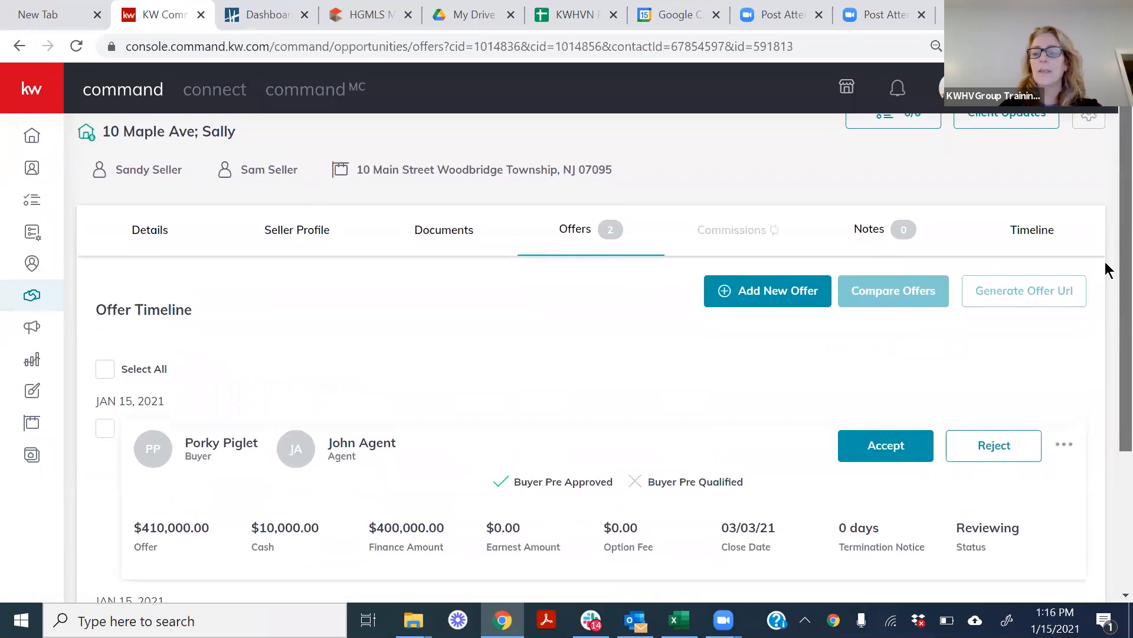
{"action": "scroll", "coordinate": [1105, 261], "scroll_direction": "down", "scroll_amount": 4}
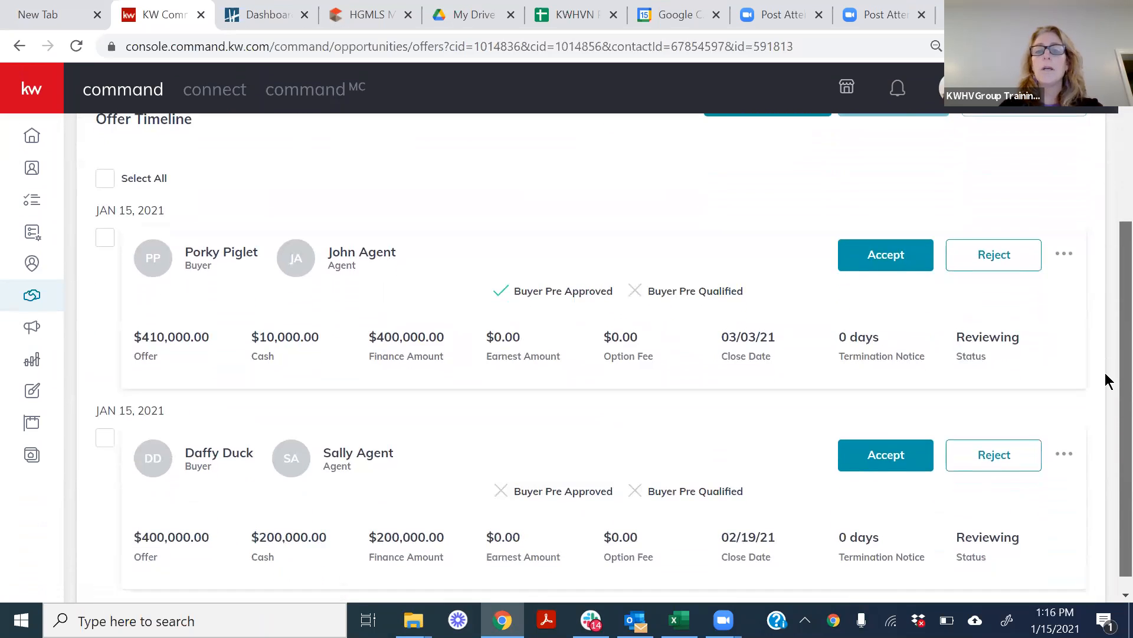
{"action": "scroll", "coordinate": [1105, 366], "scroll_direction": "up", "scroll_amount": 1}
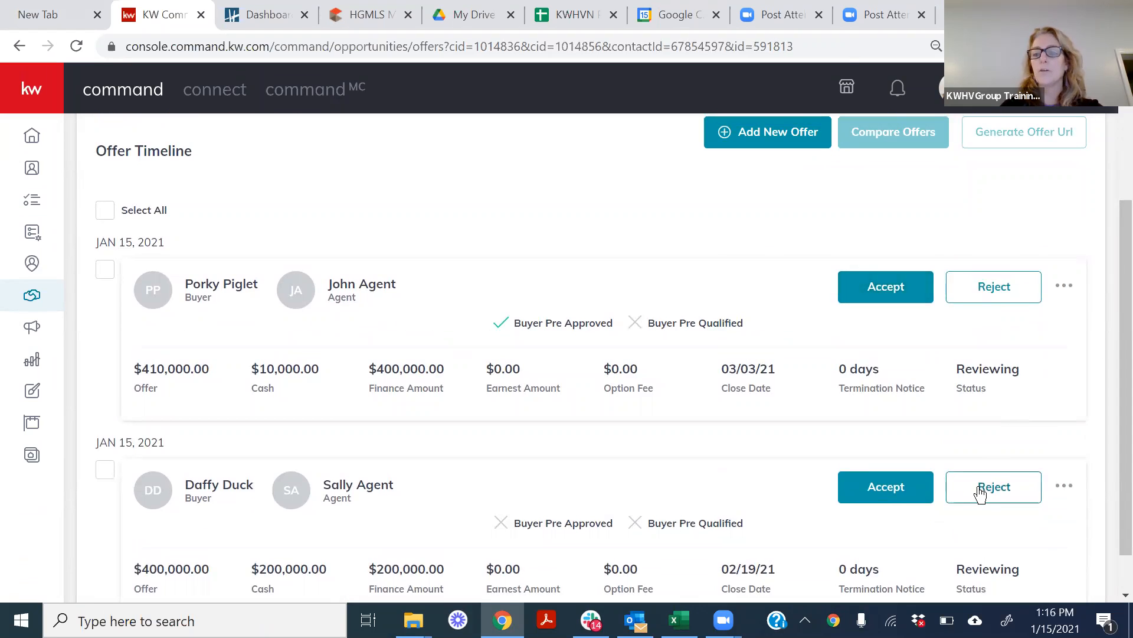
{"action": "scroll", "coordinate": [1105, 455], "scroll_direction": "up", "scroll_amount": 3}
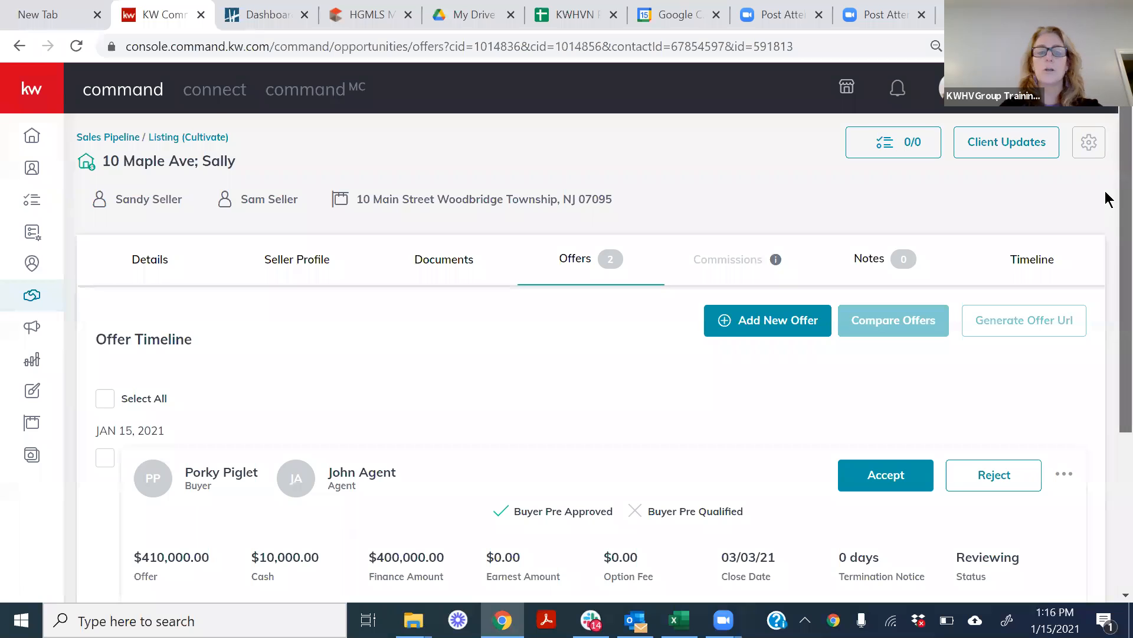
{"action": "scroll", "coordinate": [1106, 207], "scroll_direction": "down", "scroll_amount": 1}
{"action": "scroll", "coordinate": [1105, 221], "scroll_direction": "down", "scroll_amount": 2}
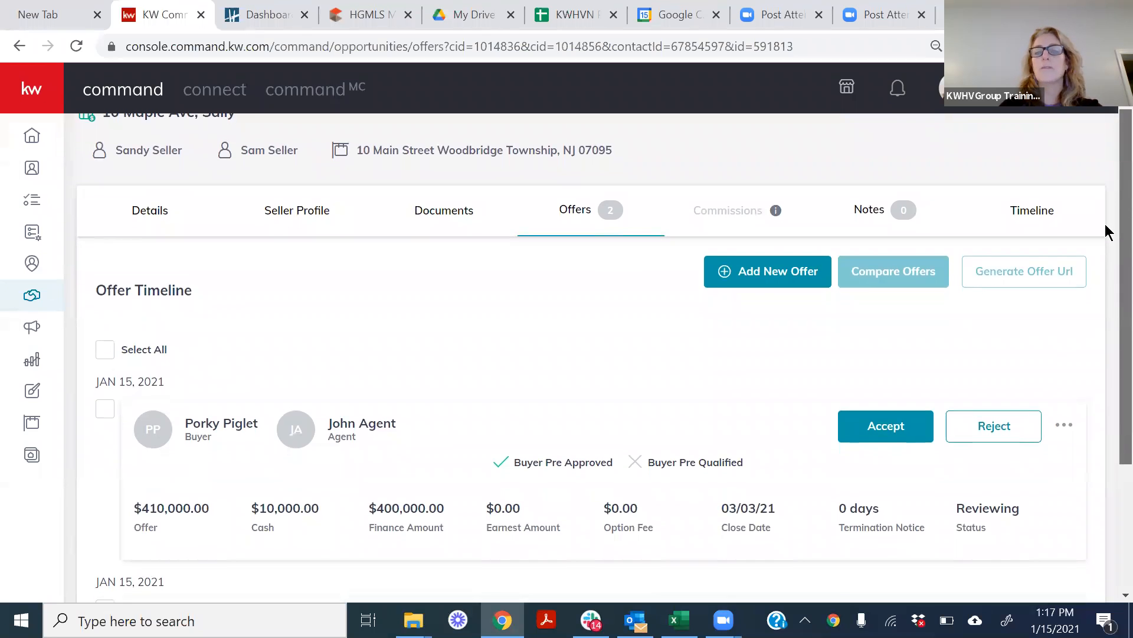
{"action": "scroll", "coordinate": [1105, 286], "scroll_direction": "down", "scroll_amount": 1}
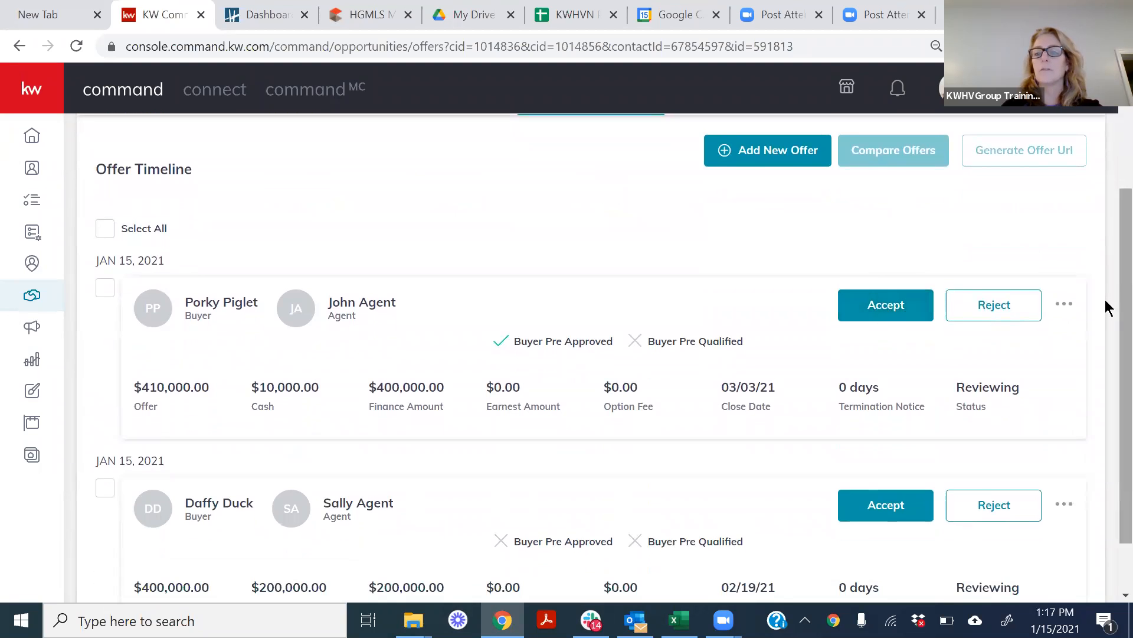
{"action": "scroll", "coordinate": [1107, 303], "scroll_direction": "up", "scroll_amount": 1}
{"action": "scroll", "coordinate": [1106, 236], "scroll_direction": "up", "scroll_amount": 3}
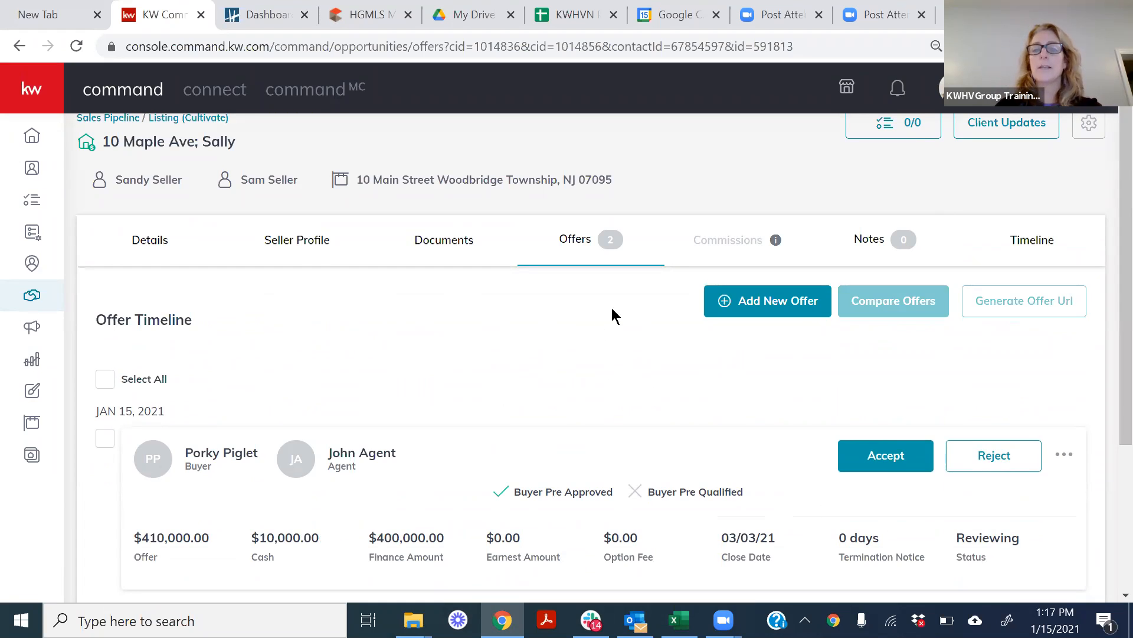
{"action": "left_click", "coordinate": [923, 462]}
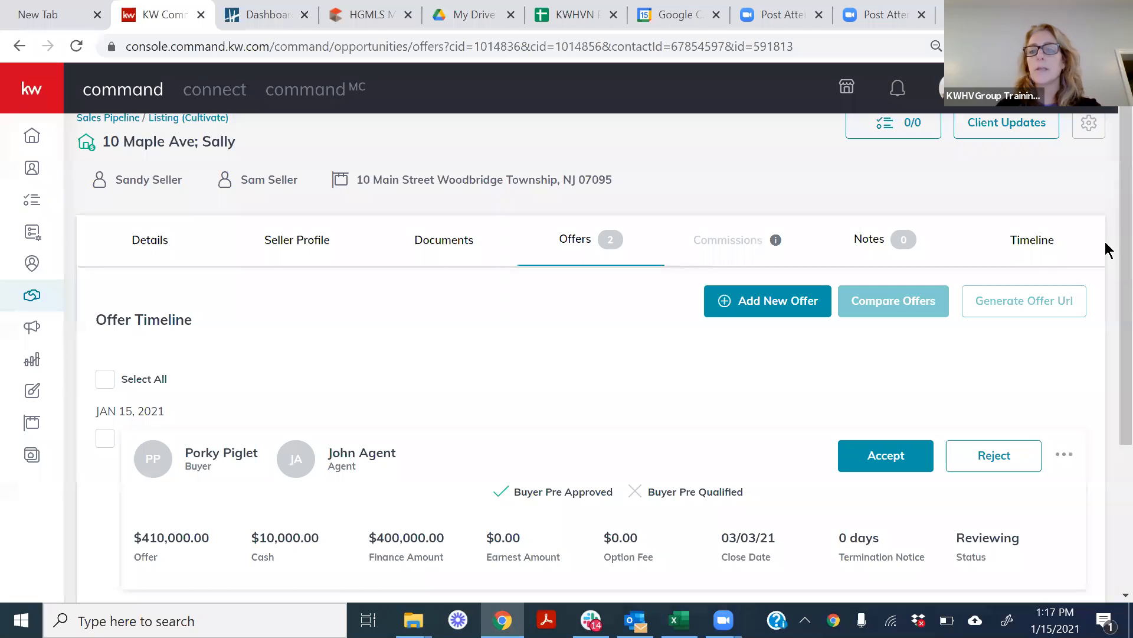
{"action": "triple_click", "coordinate": [1105, 221]}
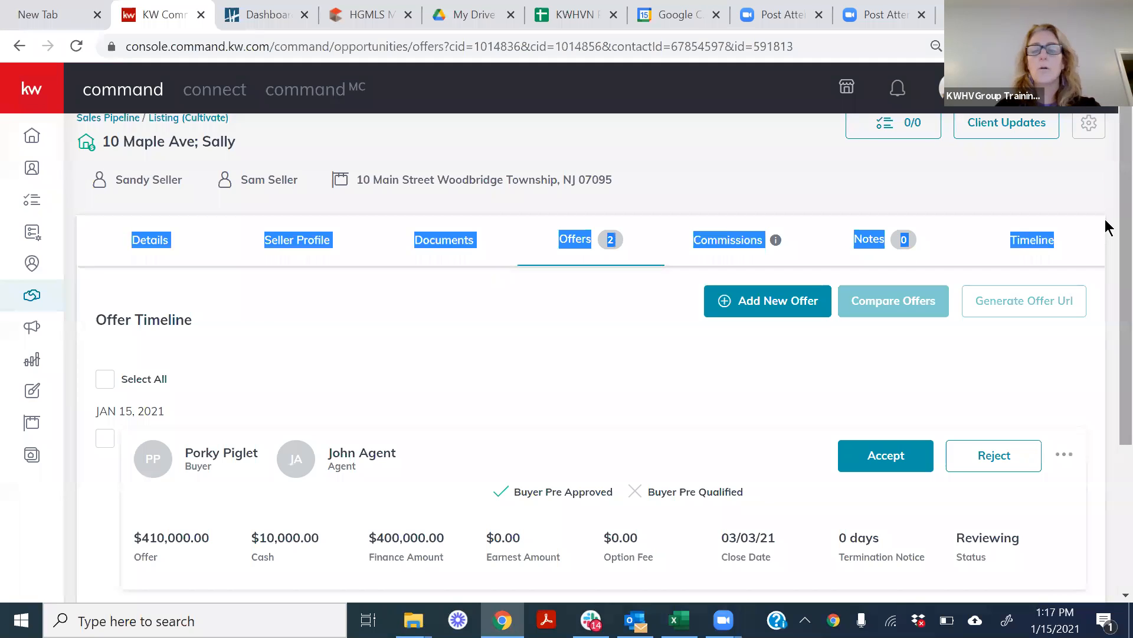
{"action": "left_click", "coordinate": [552, 369]}
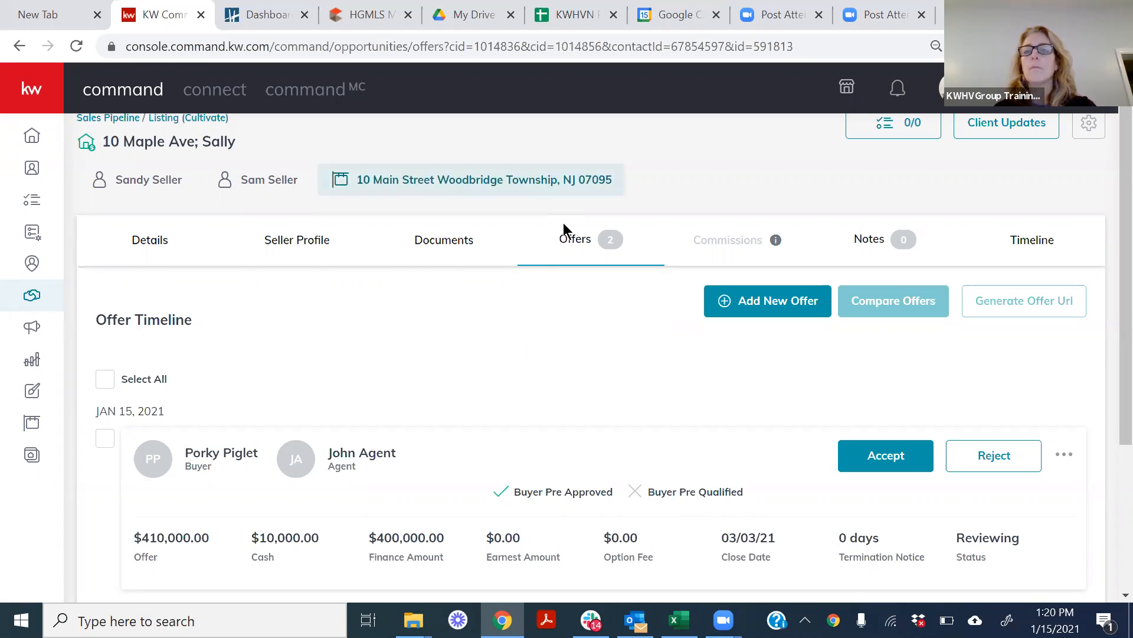
Open the opportunity's documents, switch the checklist type to Vacant Land, and review the documents in its Listed stage.
{"action": "left_click_drag", "start_coordinate": [1125, 177], "coordinate": [1124, 113]}
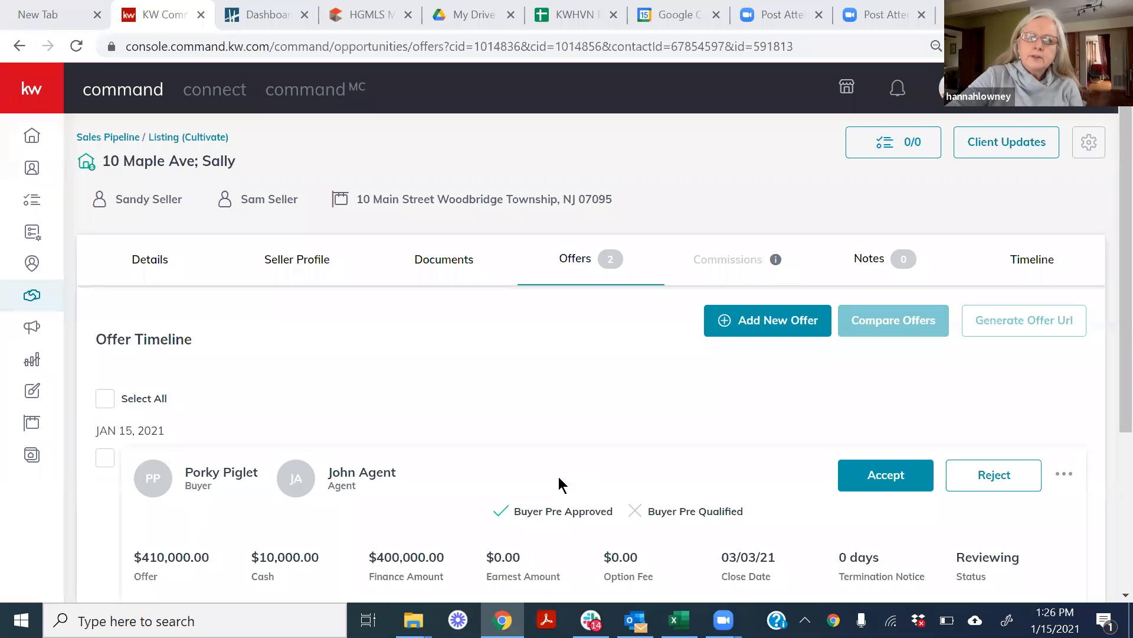
{"action": "left_click", "coordinate": [436, 260]}
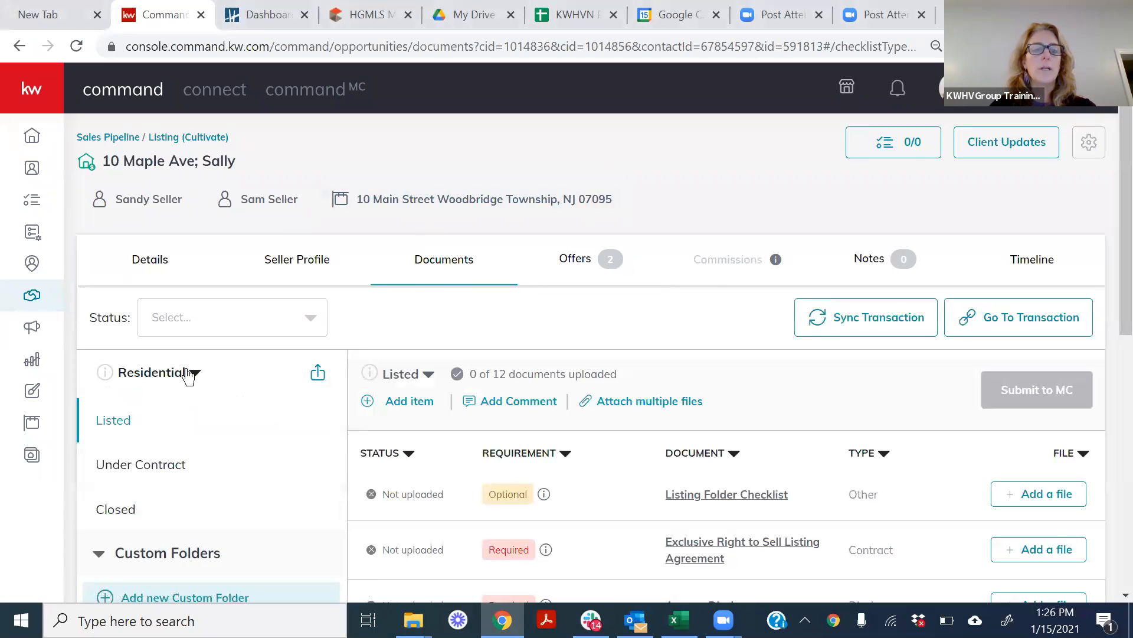
{"action": "left_click", "coordinate": [193, 373]}
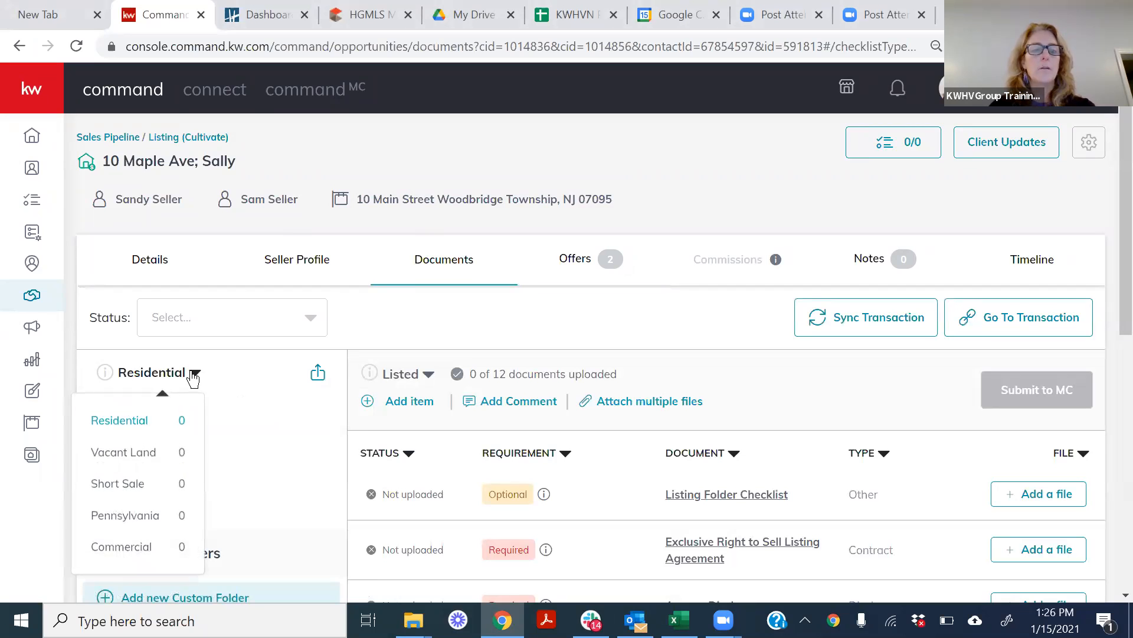
{"action": "left_click", "coordinate": [131, 458]}
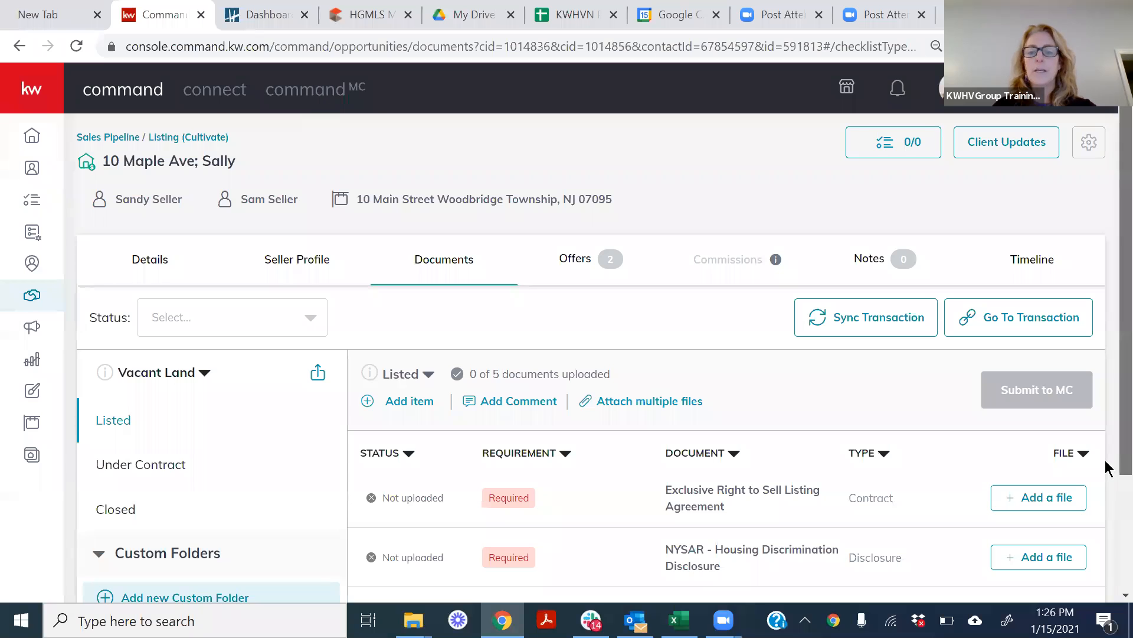
{"action": "scroll", "coordinate": [1108, 470], "scroll_direction": "down", "scroll_amount": 1}
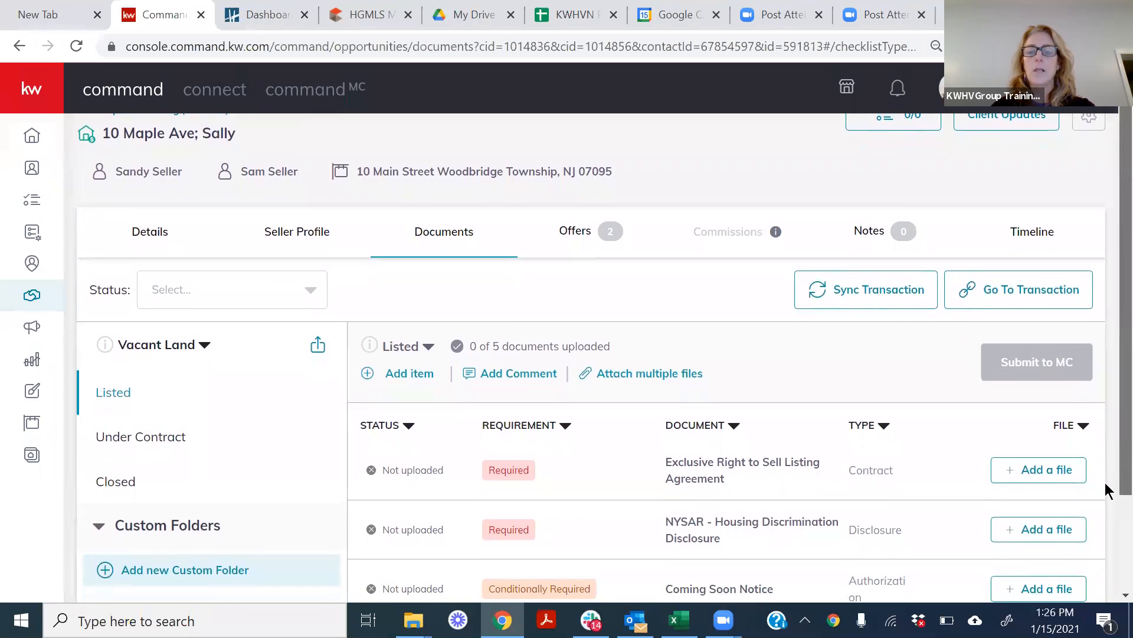
{"action": "scroll", "coordinate": [1108, 497], "scroll_direction": "down", "scroll_amount": 1}
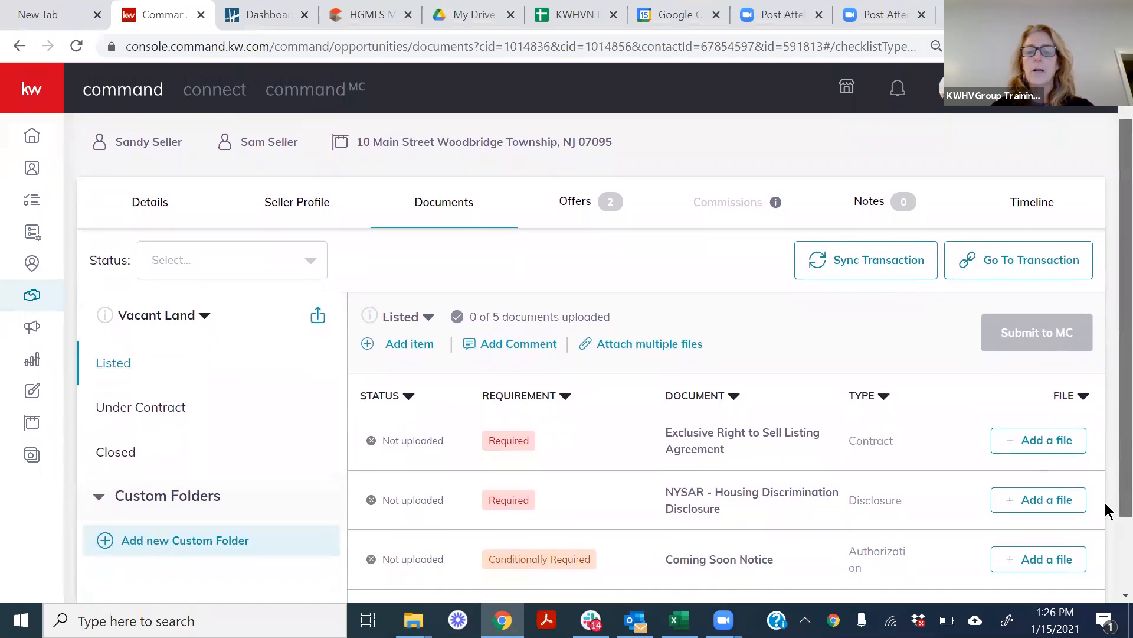
{"action": "scroll", "coordinate": [1108, 513], "scroll_direction": "down", "scroll_amount": 2}
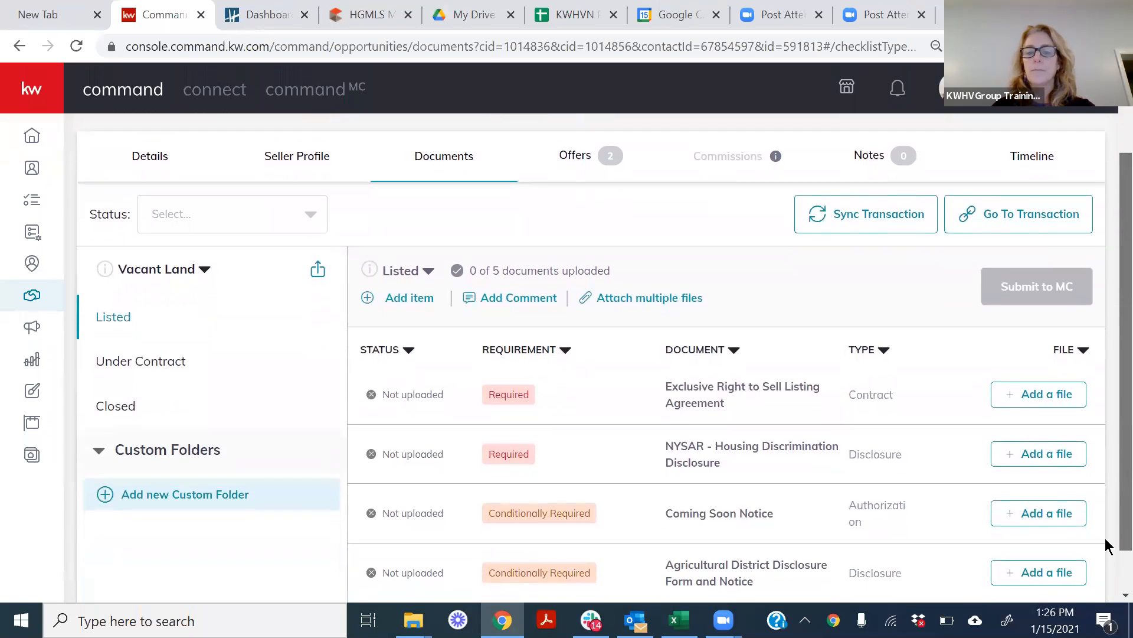
{"action": "scroll", "coordinate": [1108, 560], "scroll_direction": "down", "scroll_amount": 1}
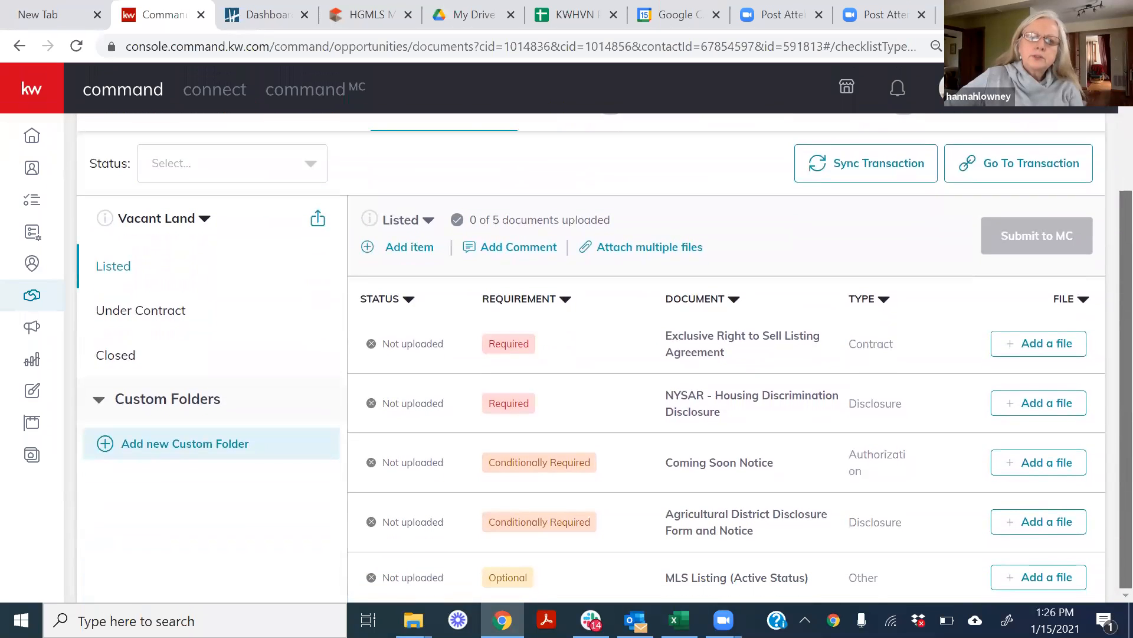
{"action": "scroll", "coordinate": [1110, 585], "scroll_direction": "up", "scroll_amount": 5}
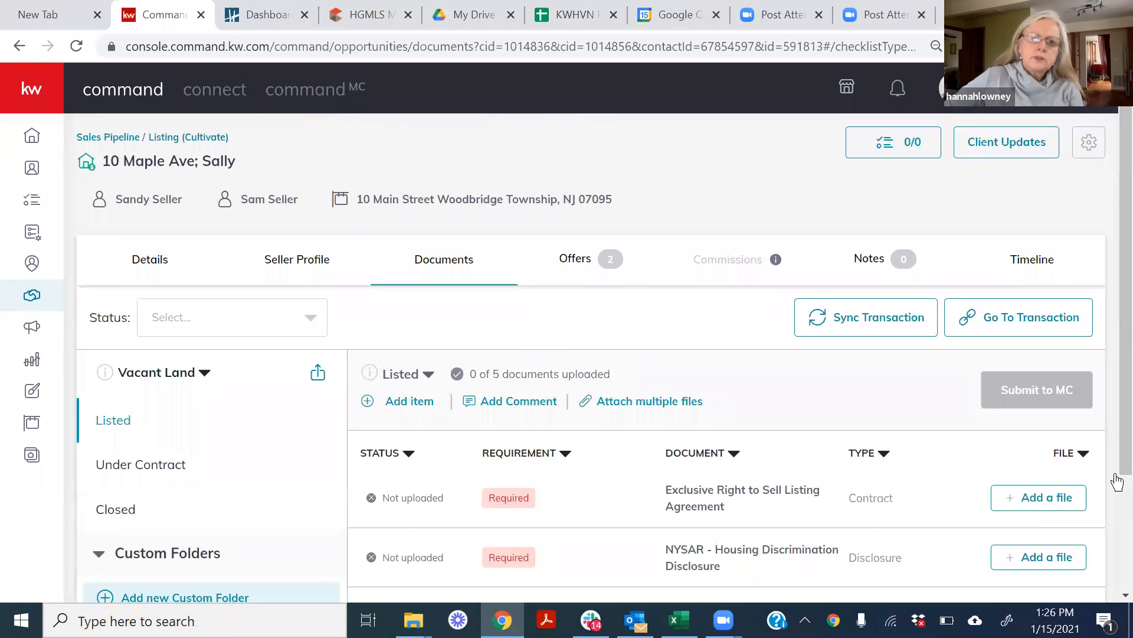